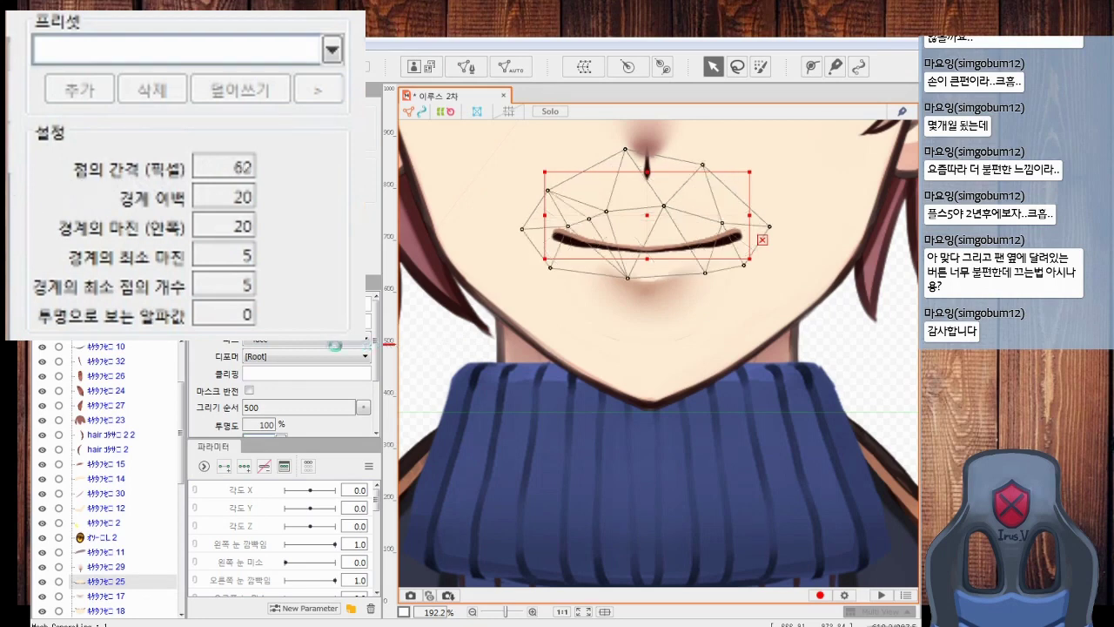
Regenerate the mouth's mesh with a point spacing of 22 pixels and choose a preset for the automatic mesh settings
left_click_drag(212, 343, 164, 345)
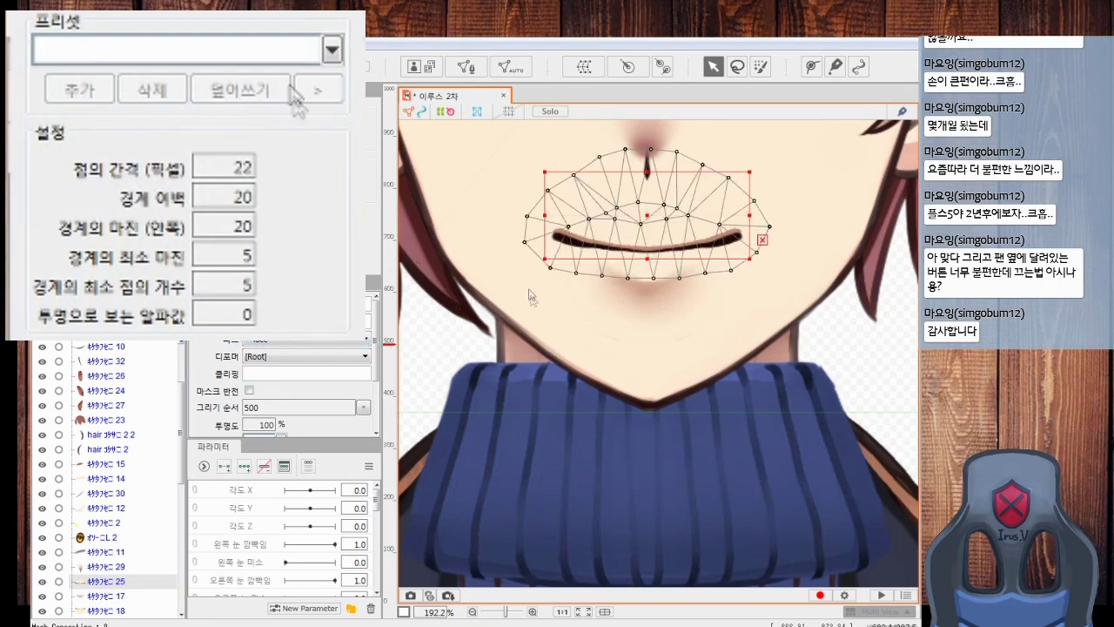
left_click_drag(497, 329, 425, 335)
left_click(294, 52)
left_click(166, 121)
left_click_drag(519, 334, 394, 339)
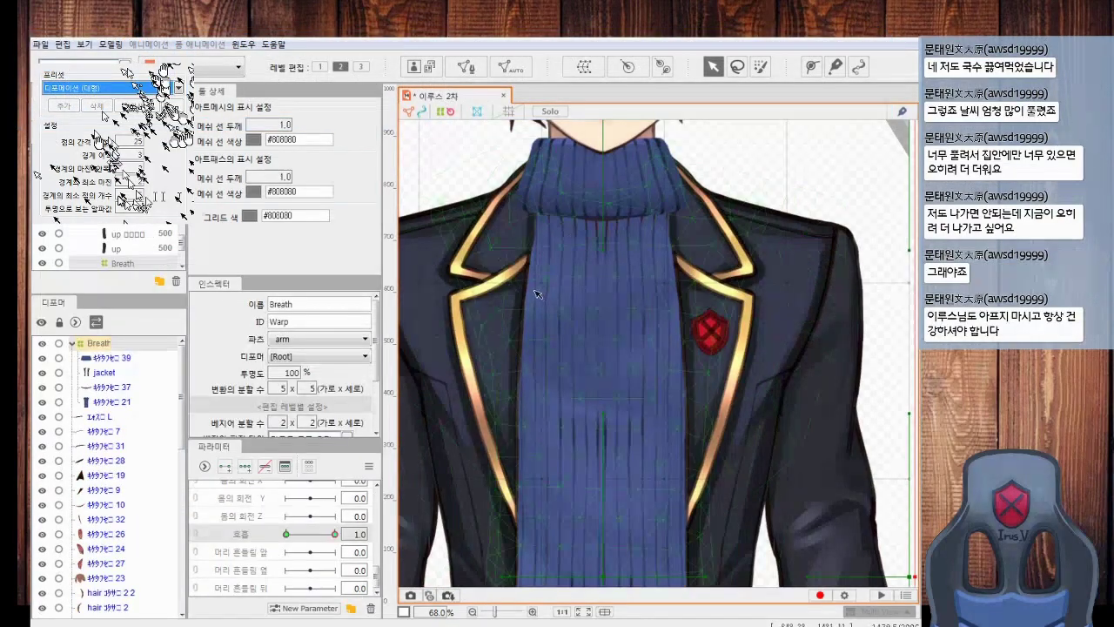
At 호흡 1.0, move the Breath warp's chest points outward on both sides and nudge the torso points slightly
left_click_drag(538, 283, 534, 282)
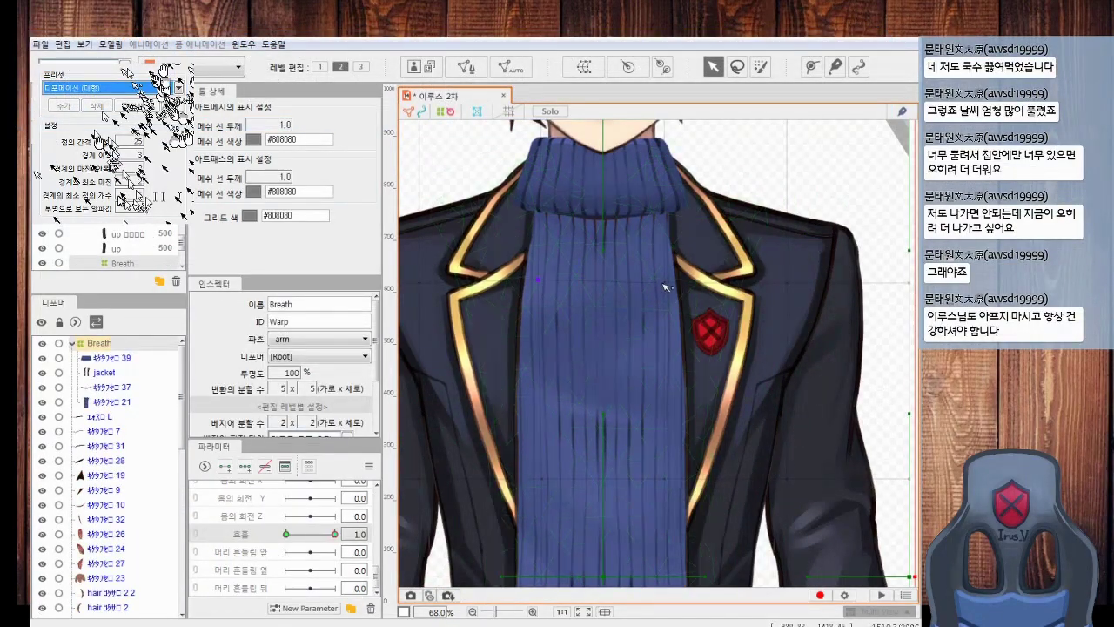
left_click_drag(665, 283, 671, 281)
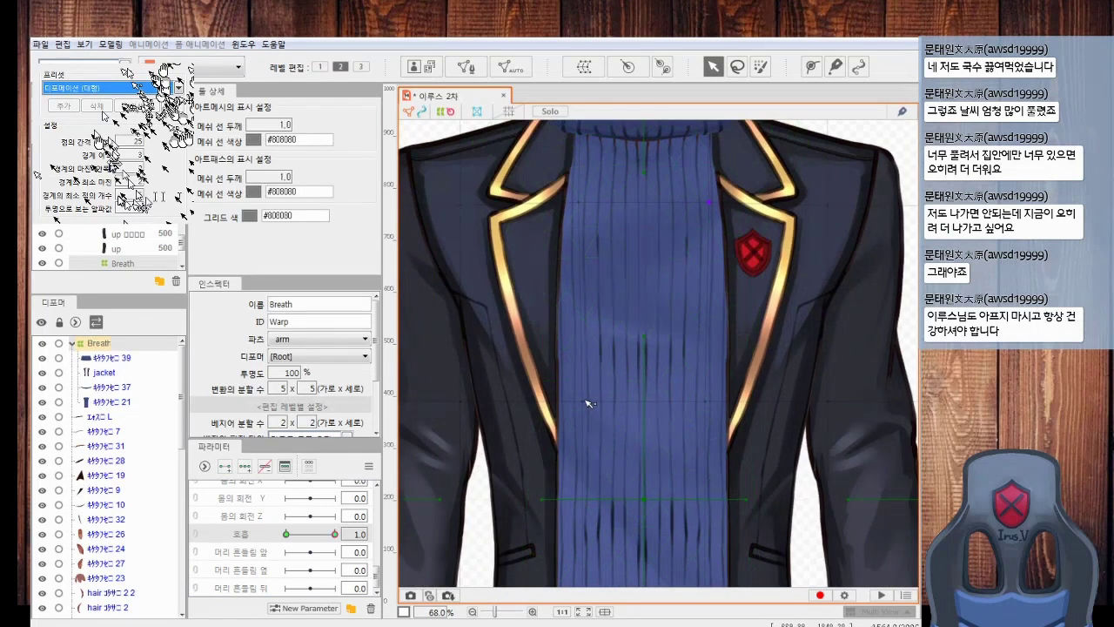
key("Left")
key("Left")
key("Left")
key("Left")
key("Left")
key("Left")
key("Down")
key("Down")
key("Down")
key("Down")
key("Down")
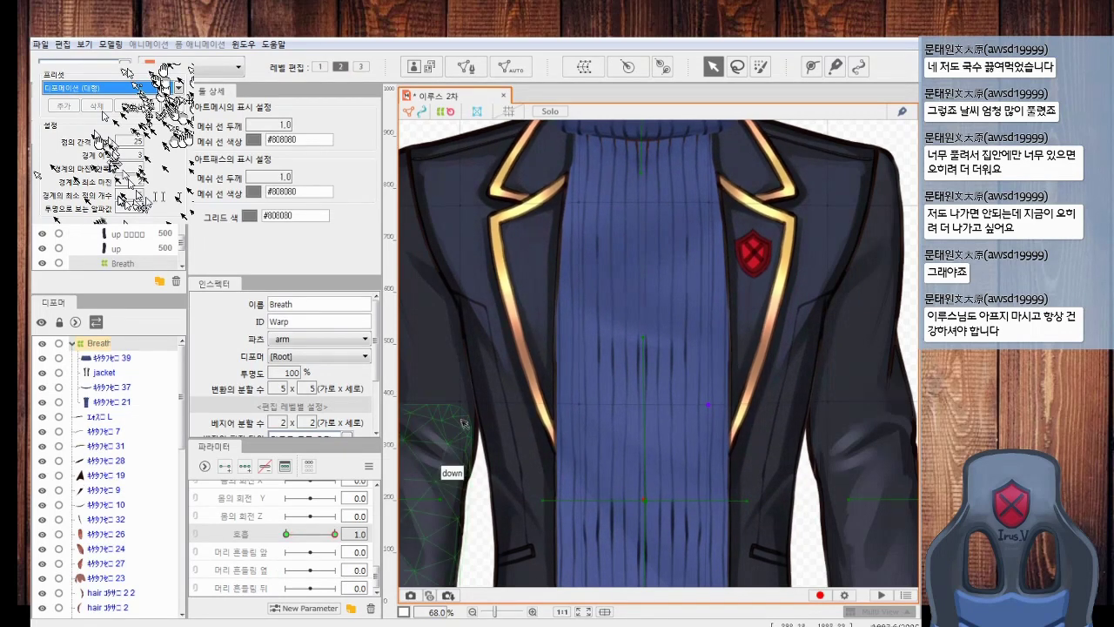
Set the 호흡 parameter to 0.0 and 머리 흔들림 앞 to -1.0
scroll(499, 341, "up", 3)
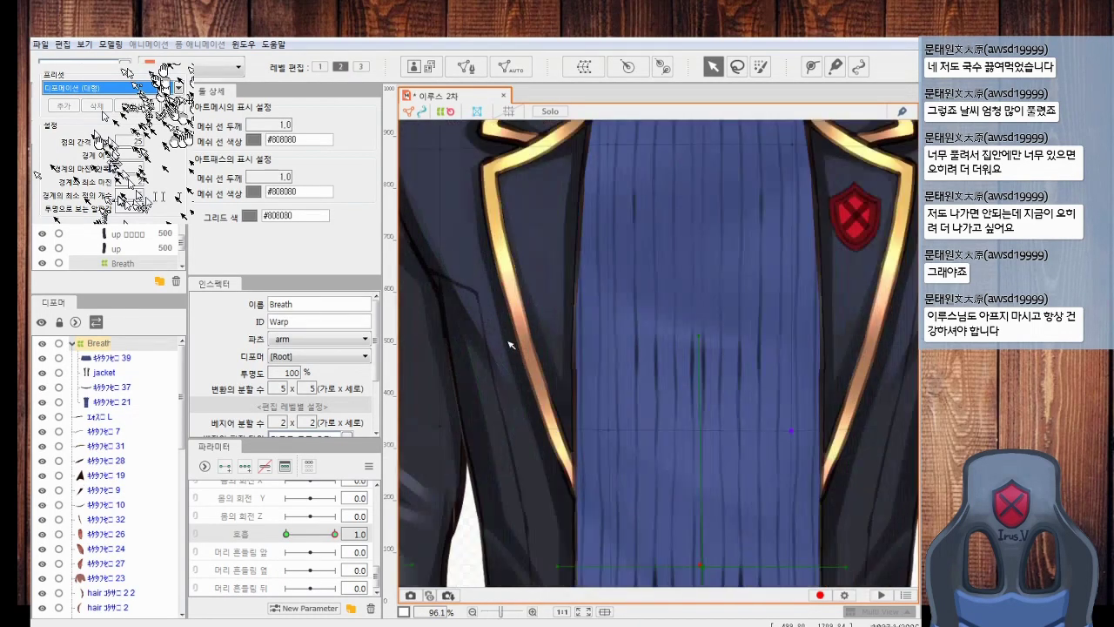
scroll(608, 343, "down", 3)
left_click_drag(335, 534, 286, 533)
left_click_drag(310, 552, 228, 612)
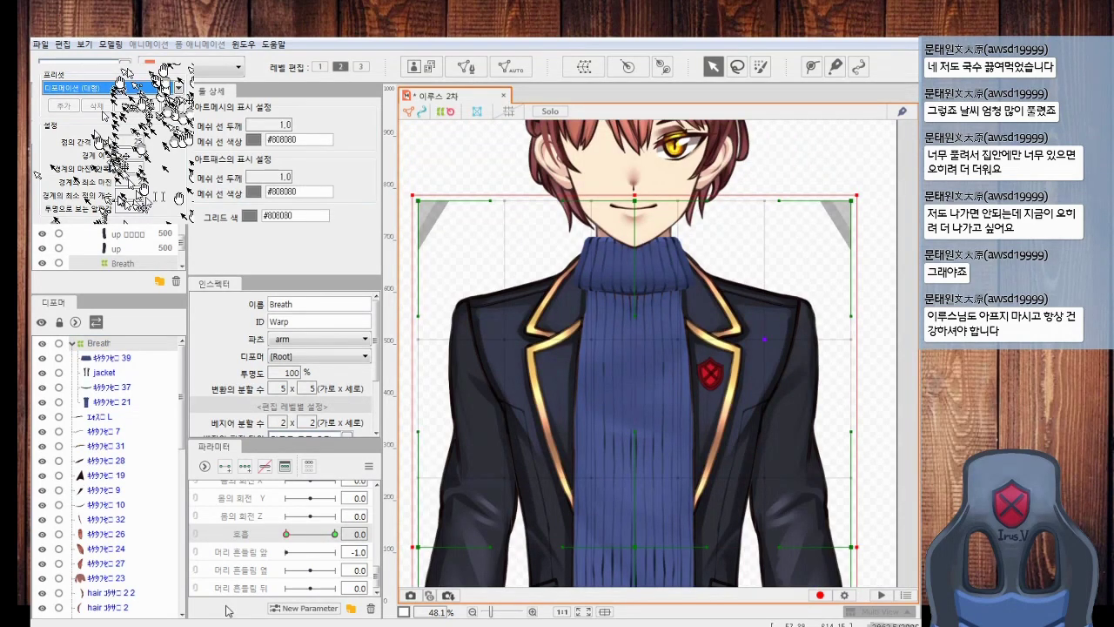
scroll(679, 319, "down", 6)
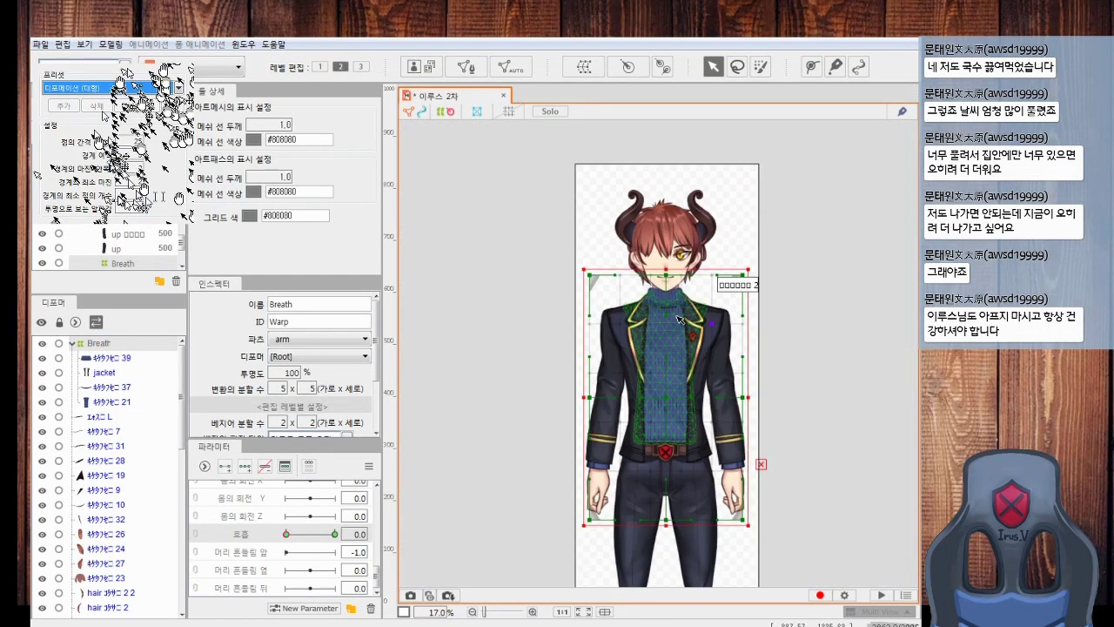
At 몸의 회전 Z -10, rotate the head 회전 deformer to -4.5 degrees and return the parameter to 0.0
left_click_drag(526, 173, 777, 440)
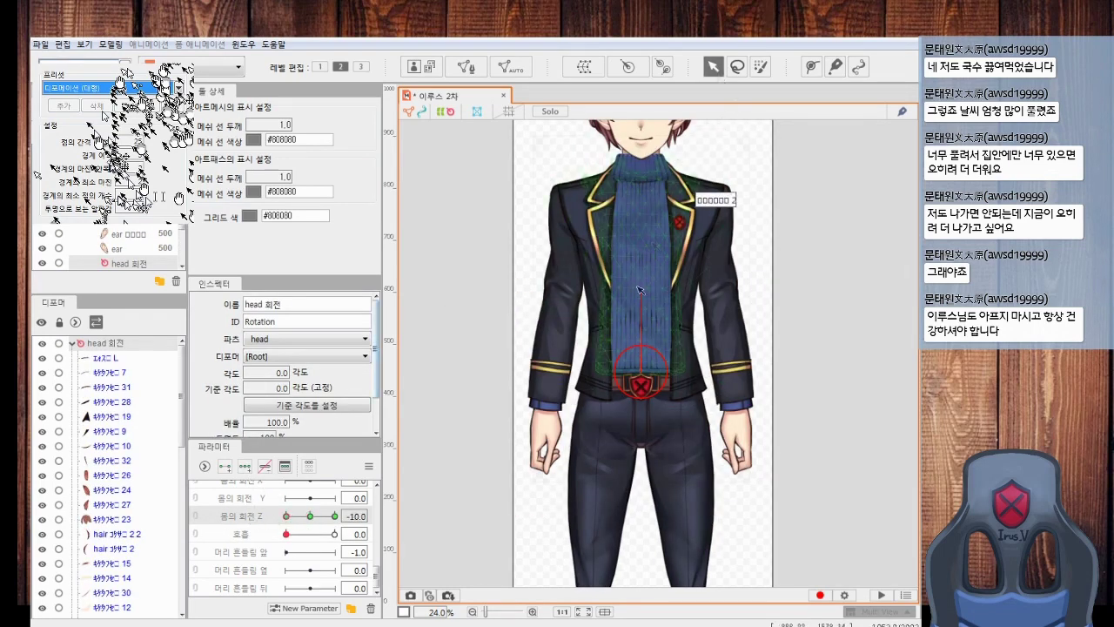
left_click_drag(641, 287, 635, 287)
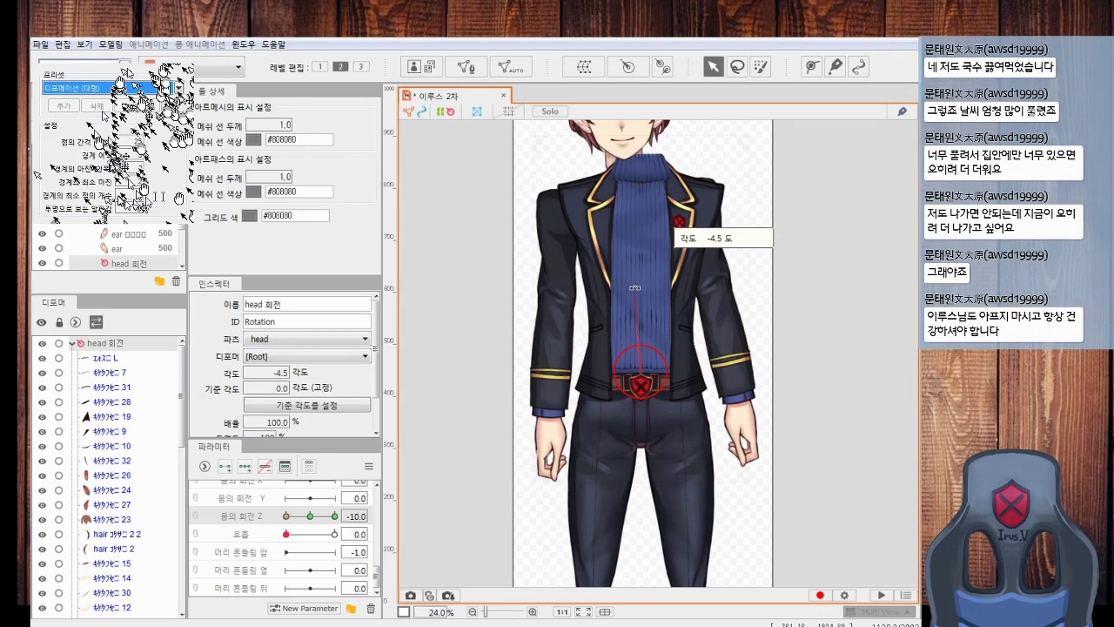
left_click(312, 519)
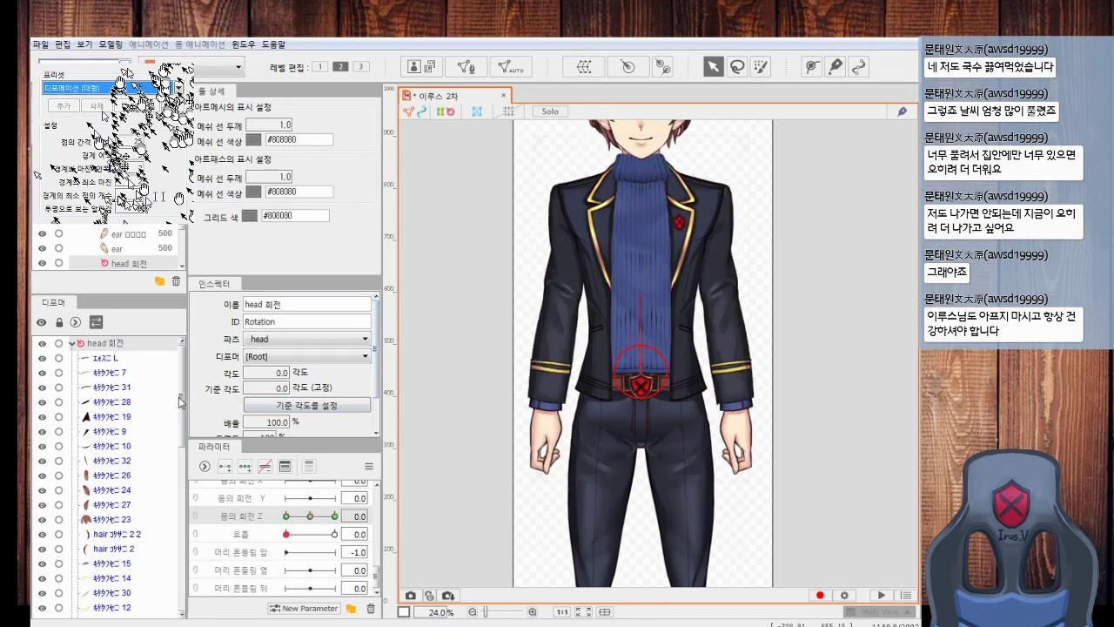
Make head 회전 the parent deformer of the Breath warp
scroll(180, 402, "down", 10)
left_click(119, 525)
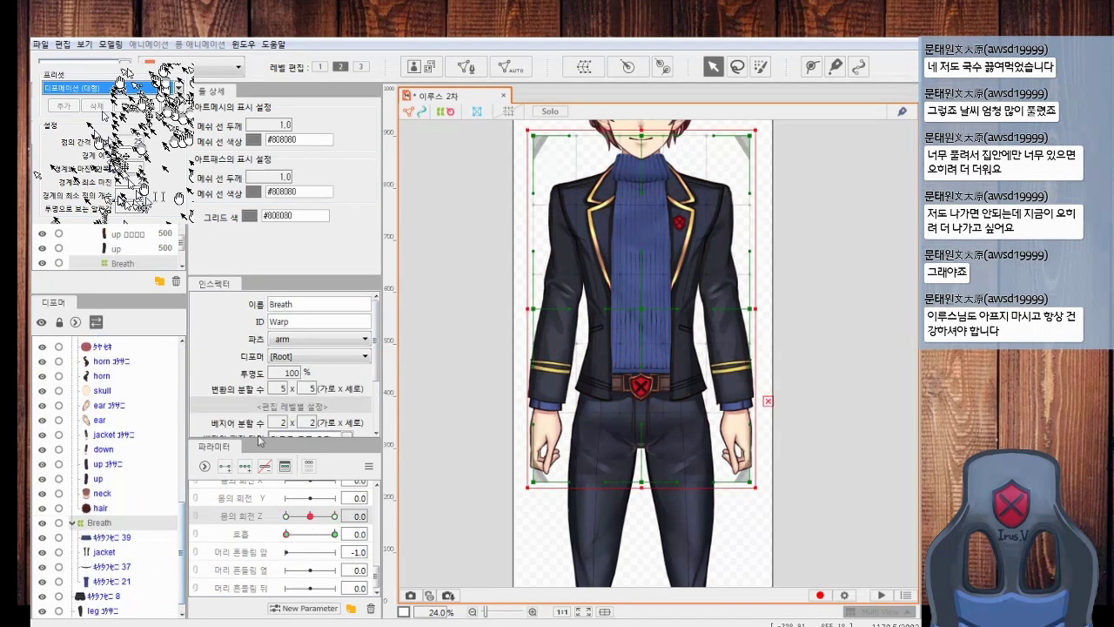
left_click(317, 364)
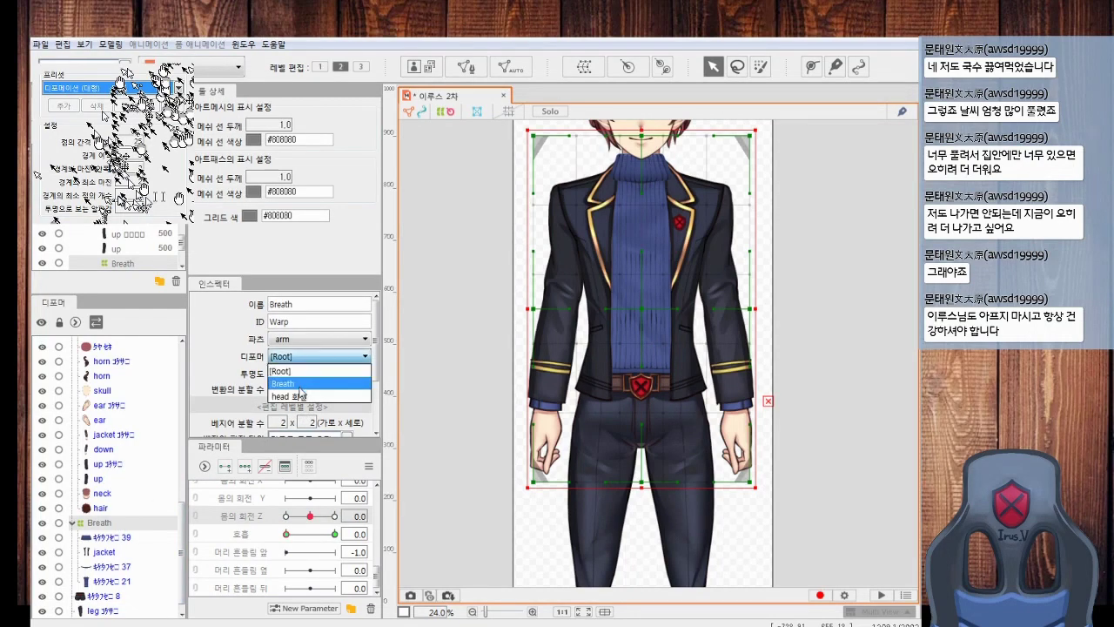
left_click(304, 390)
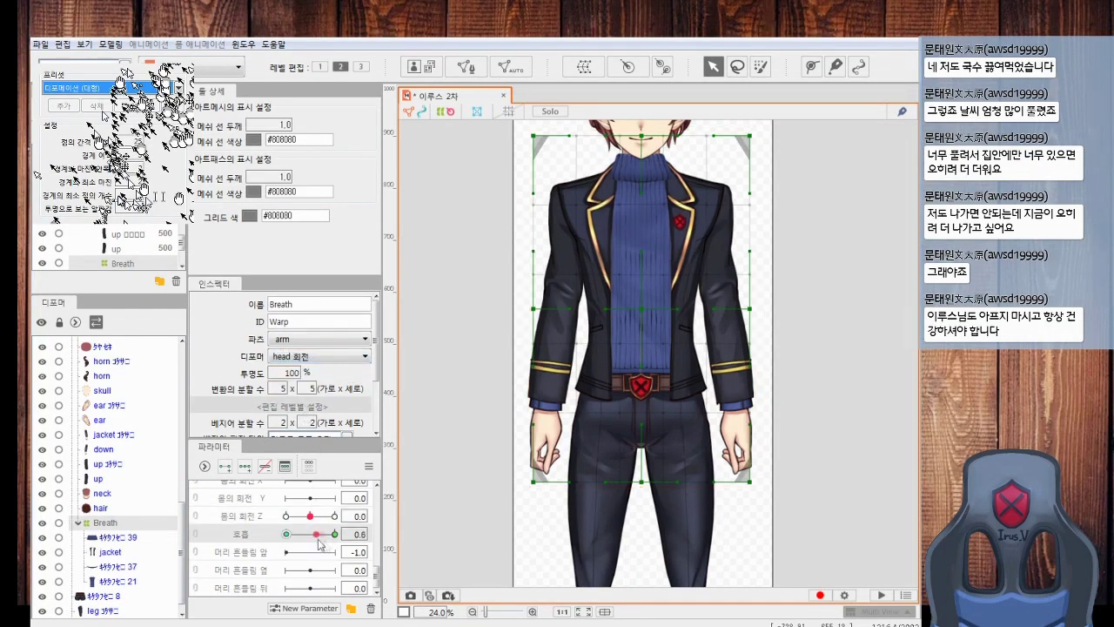
Sweep 몸의 회전 Z from -10 towards 10 and examine how the torso, arms and waist follow the tilt
left_click_drag(310, 516, 260, 535)
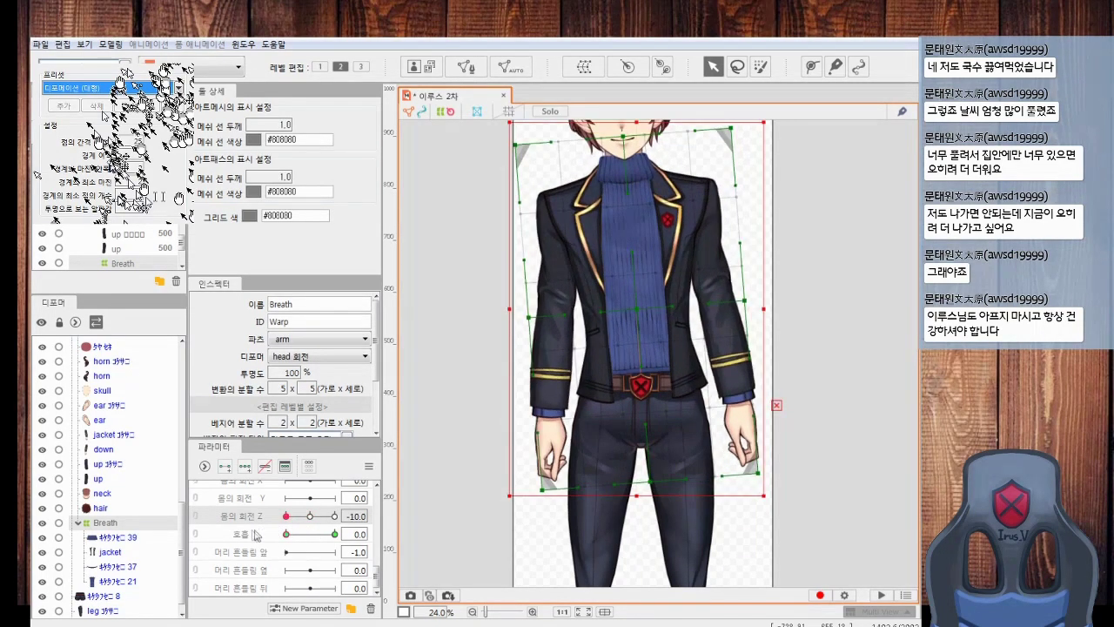
scroll(721, 315, "up", 4)
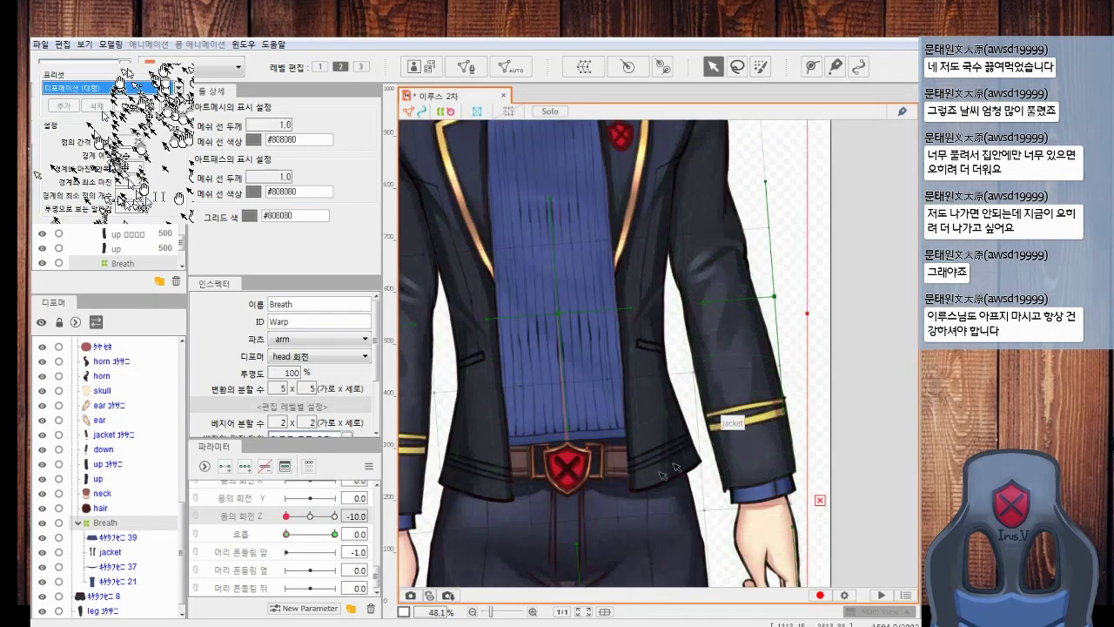
scroll(523, 419, "down", 2)
scroll(525, 421, "down", 5)
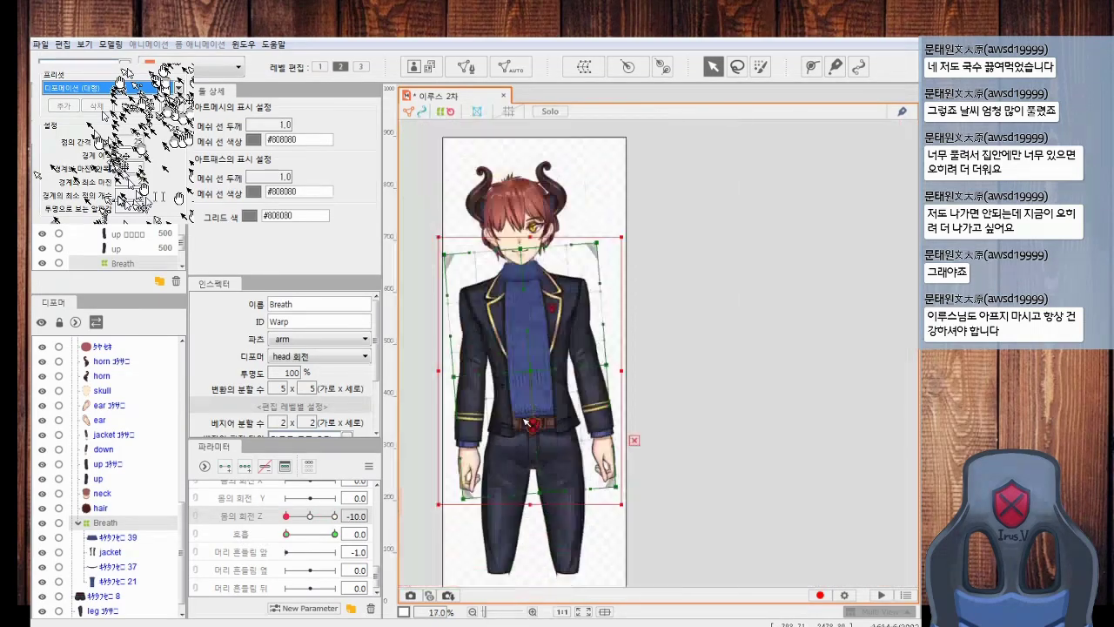
left_click_drag(287, 515, 332, 517)
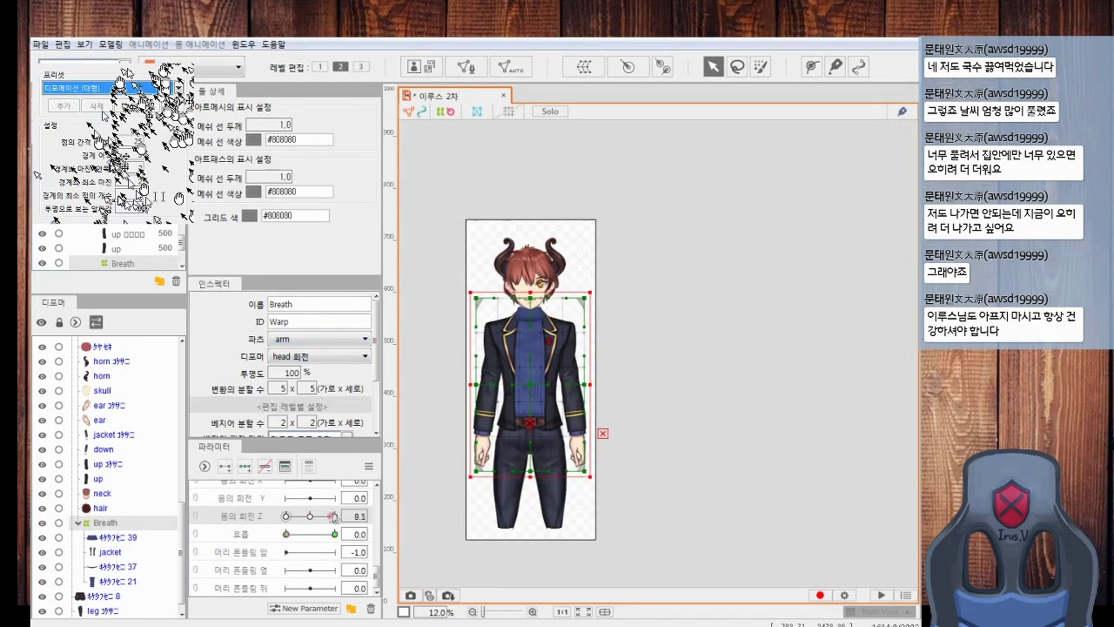
Readjust the head 회전 deformer's rotation at 몸의 회전 Z -10 to about -4.5 degrees
left_click_drag(183, 514, 183, 352)
left_click(107, 343)
scroll(562, 400, "up", 4)
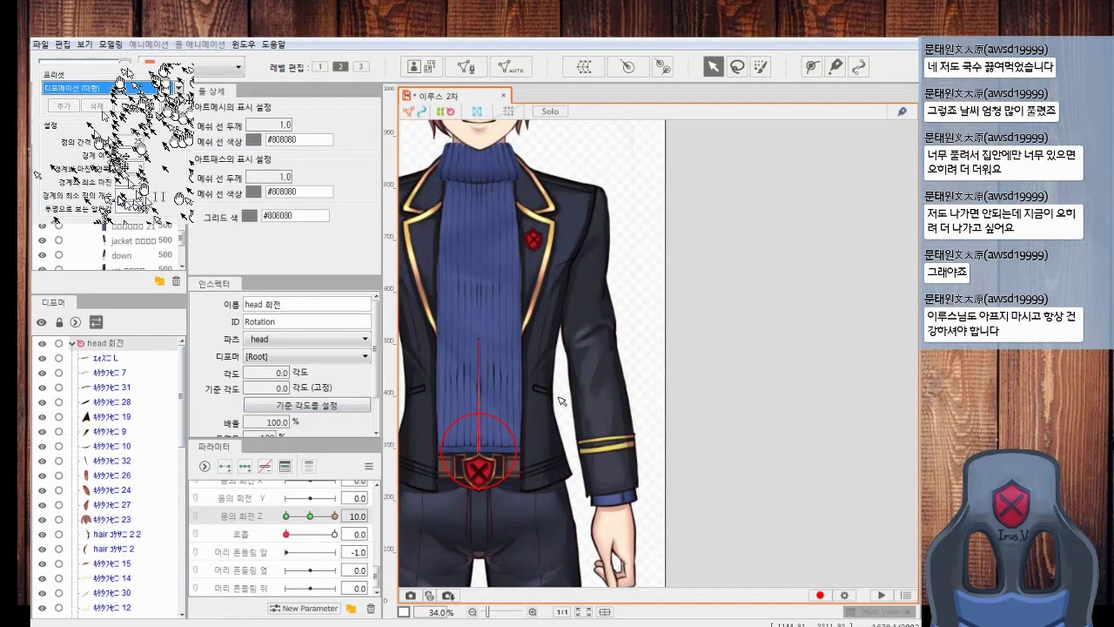
left_click_drag(334, 516, 218, 504)
left_click(714, 68)
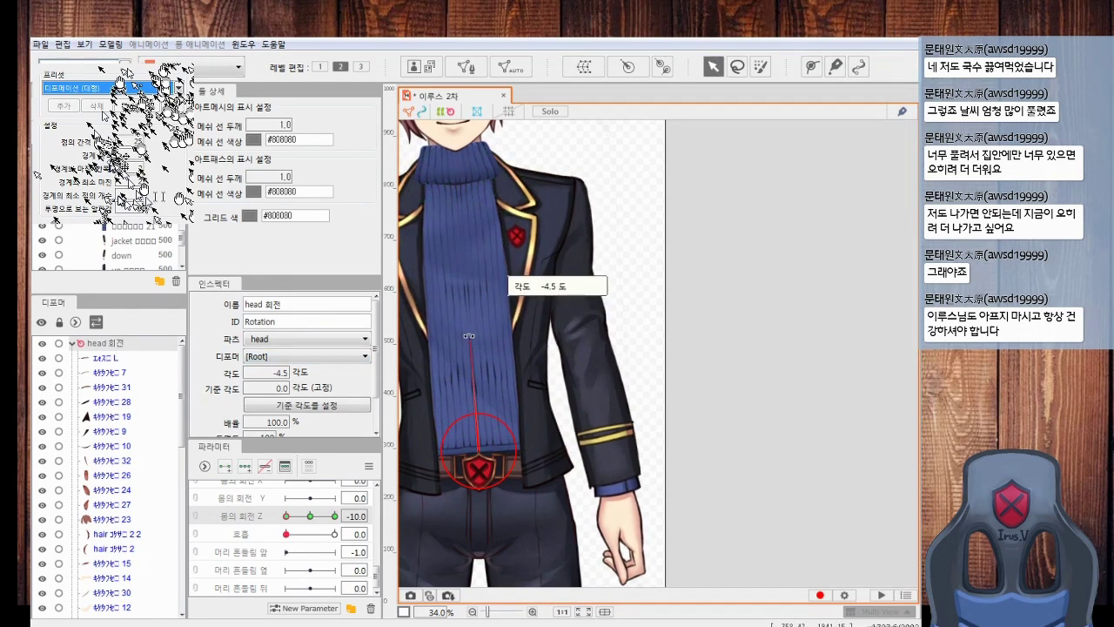
Tilt the head 회전 deformer slightly to the opposite side for positive 몸의 회전 Z and preview the body sway
left_click_drag(290, 515, 315, 518)
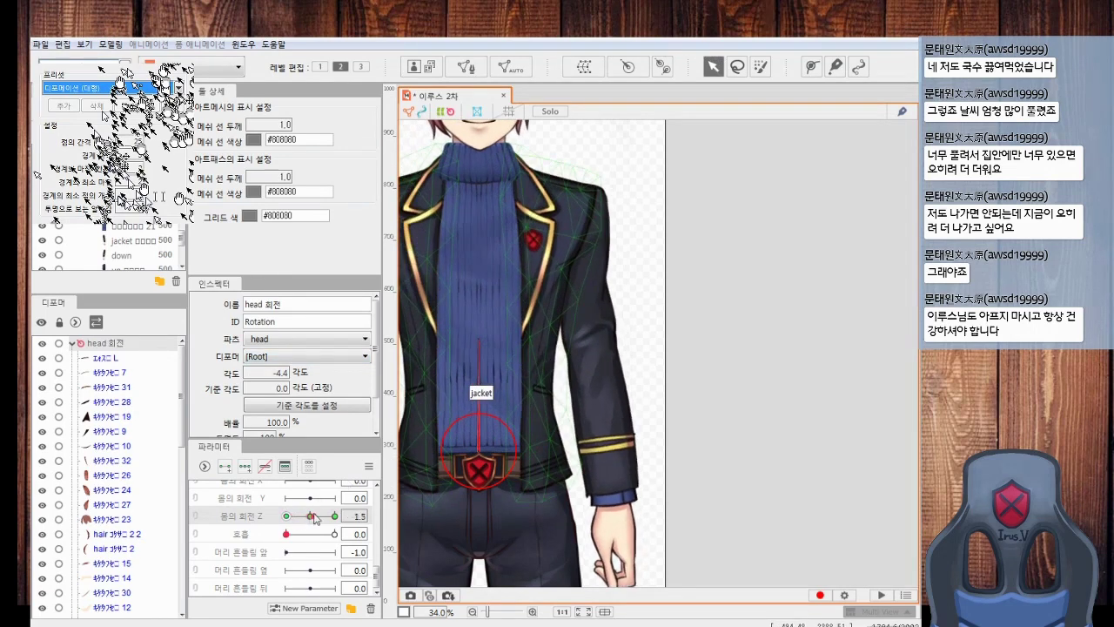
left_click_drag(485, 334, 488, 339)
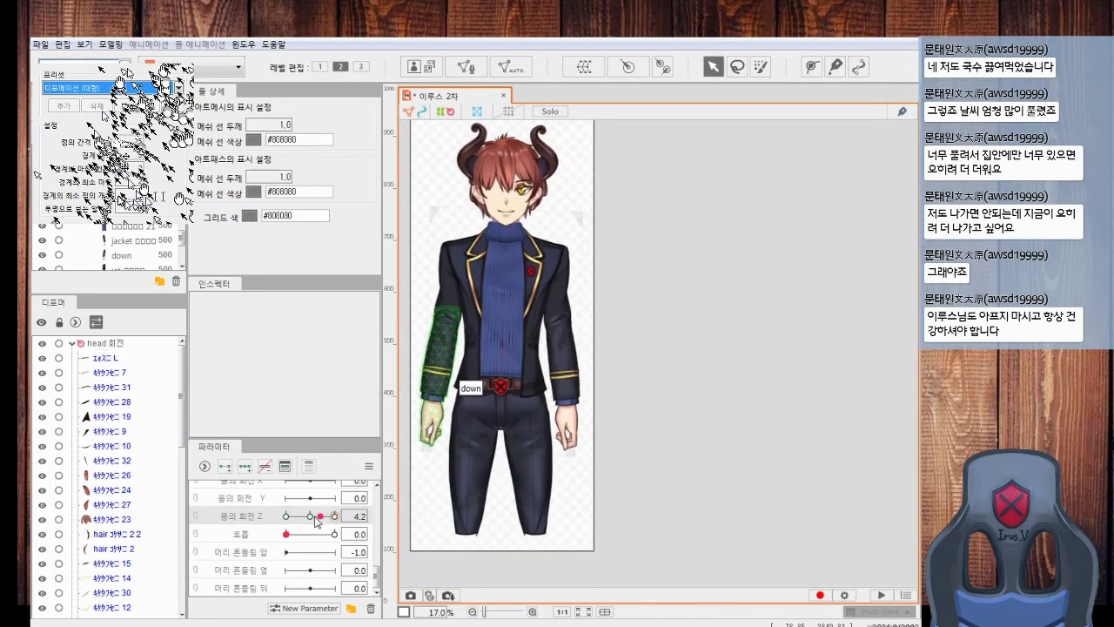
mouse_move(318, 518)
left_mouse_down()
mouse_move(277, 533)
mouse_move(326, 538)
left_mouse_up()
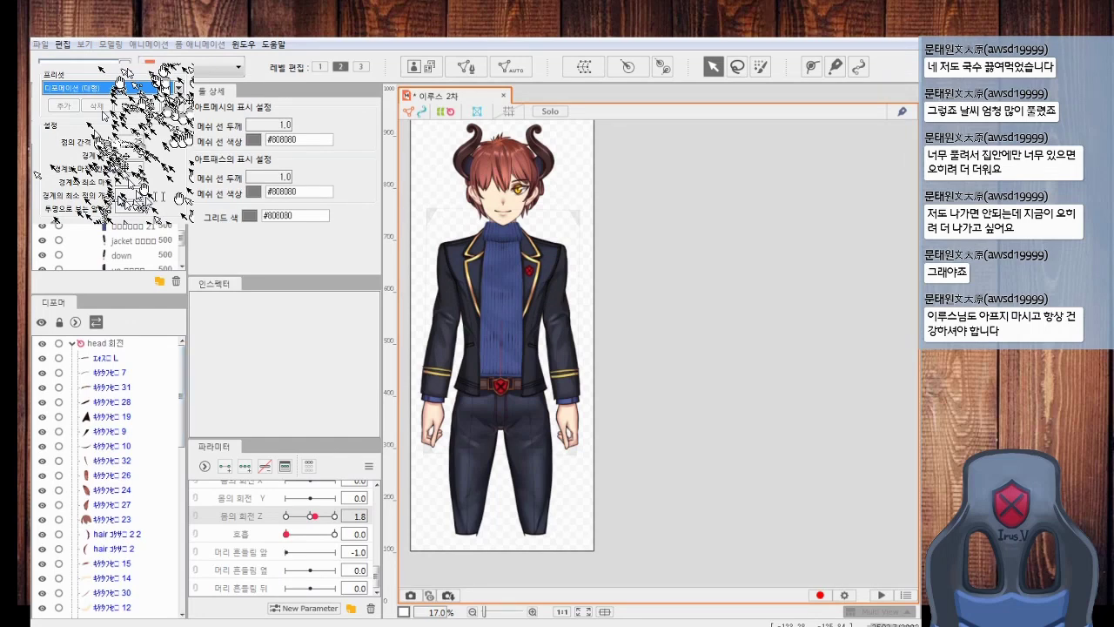
Create a warp deformer named head X around the skull, parented to head 회전
scroll(734, 191, "up", 5)
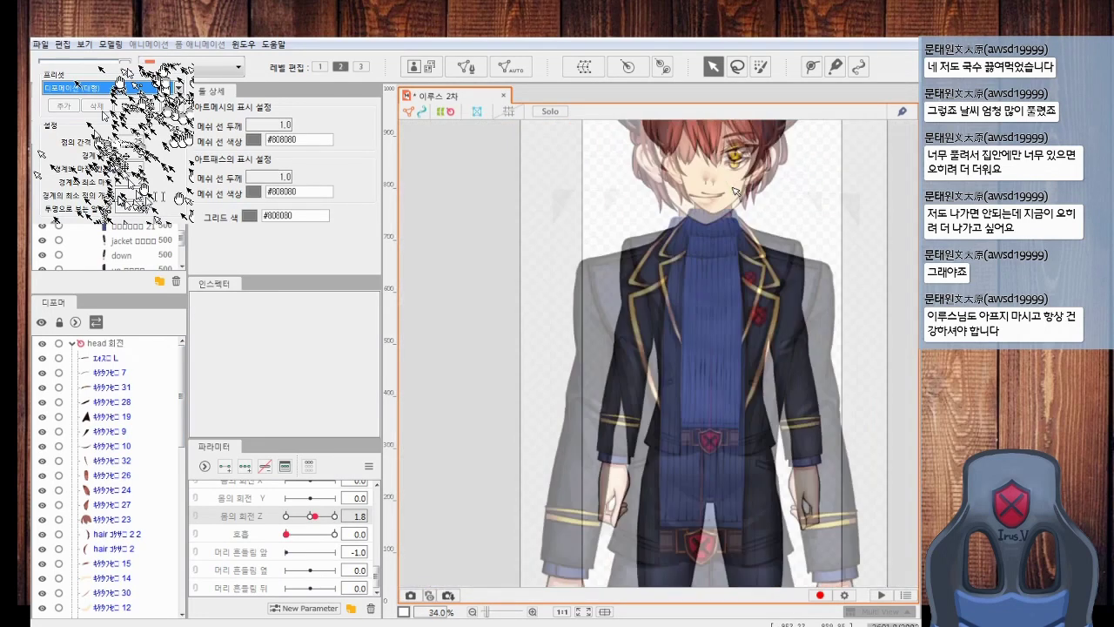
left_click(783, 220)
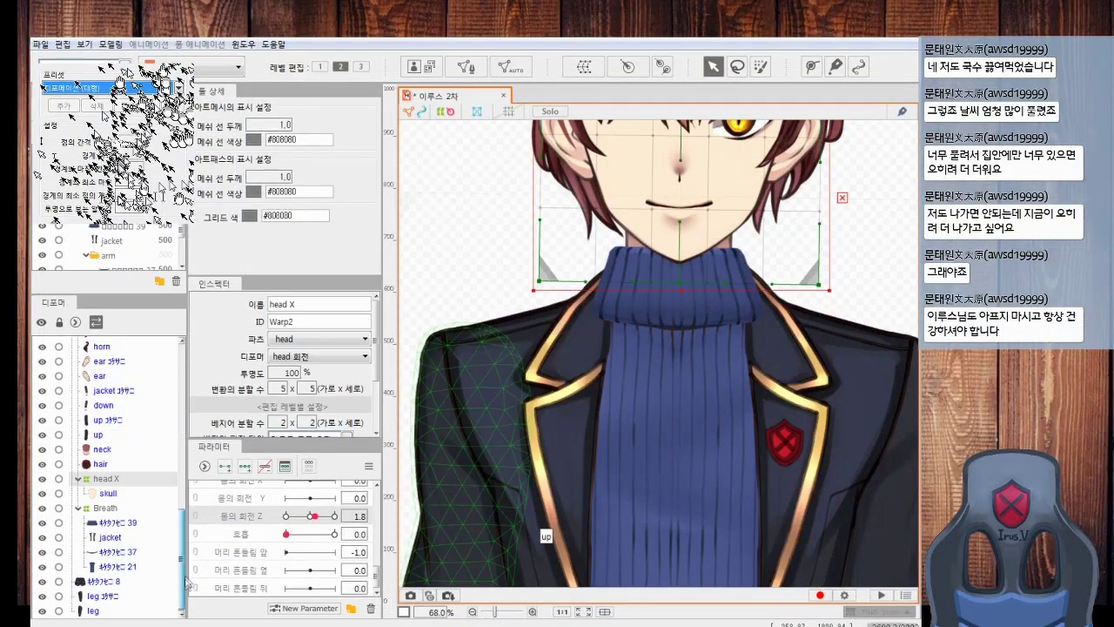
left_click_drag(625, 329, 605, 499)
left_click_drag(376, 581, 379, 528)
scroll(380, 529, "up", 5)
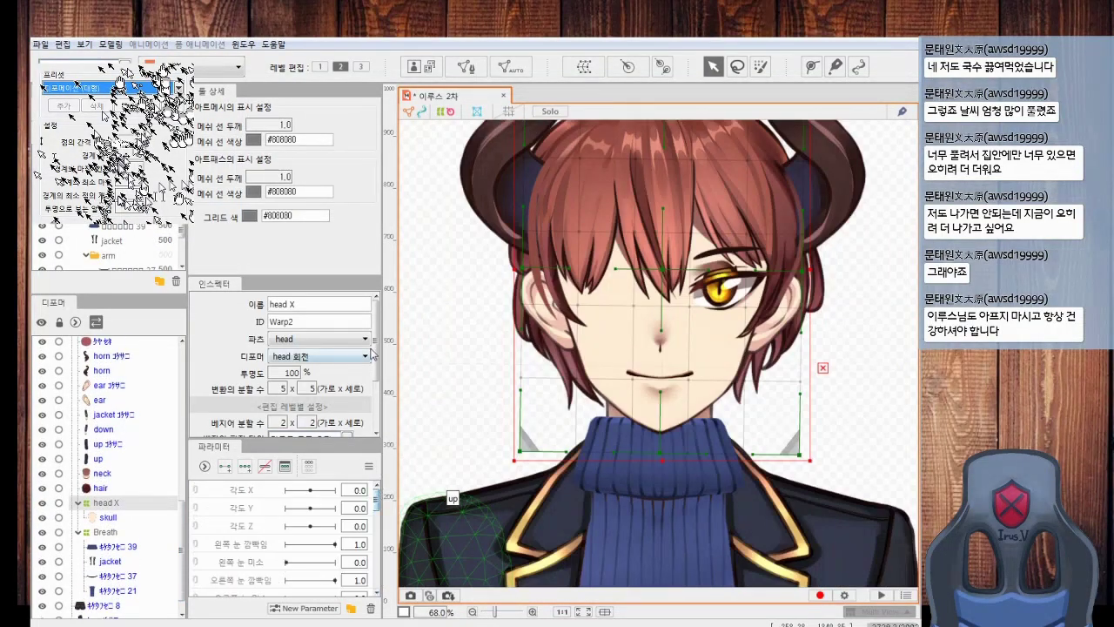
Key the head X warp at three points on 각도 X and set that parameter to -30.0
key("ctrl+z")
left_click_drag(182, 533, 182, 595)
left_click(108, 479)
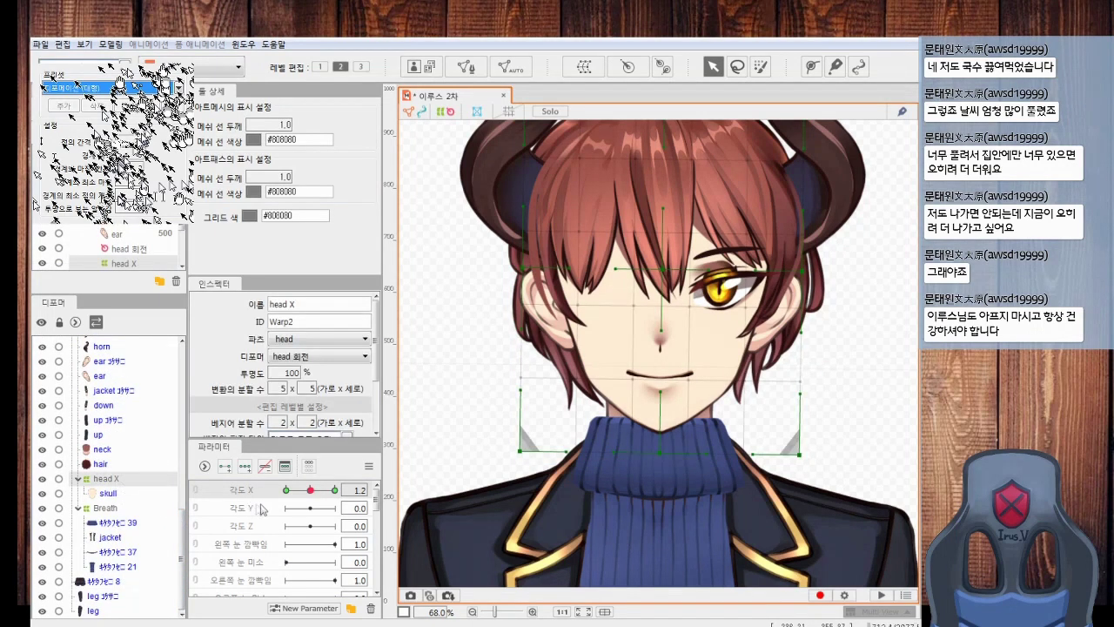
left_click_drag(283, 494, 277, 494)
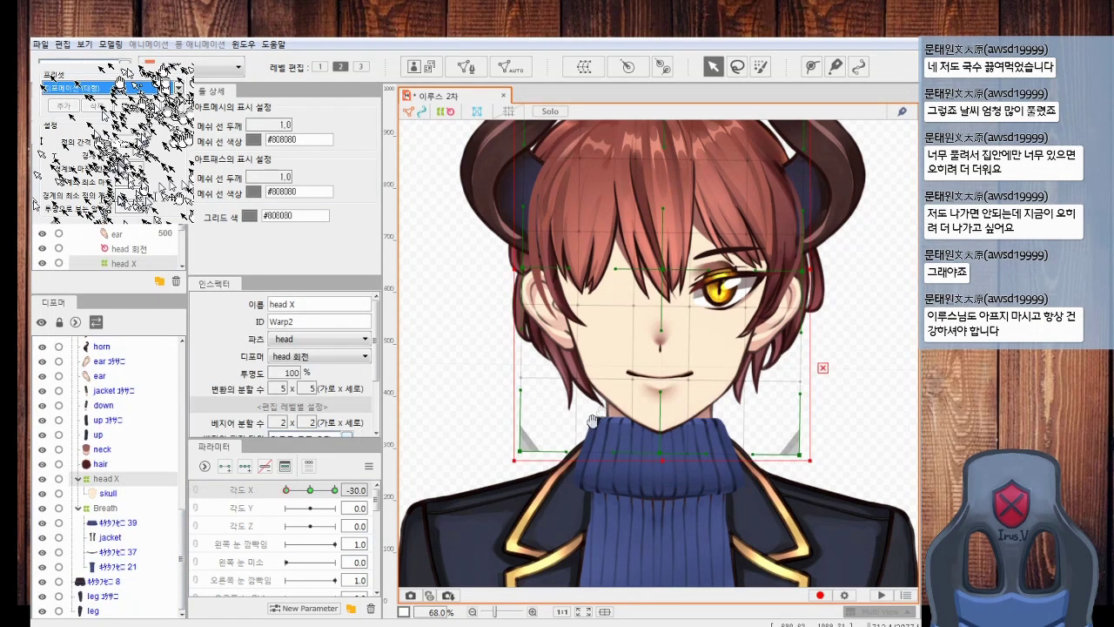
Shift the head X warp towards the left of the picture to turn the face for 각도 X -30.0
left_click_drag(592, 421, 571, 471)
left_click_drag(646, 331, 612, 319)
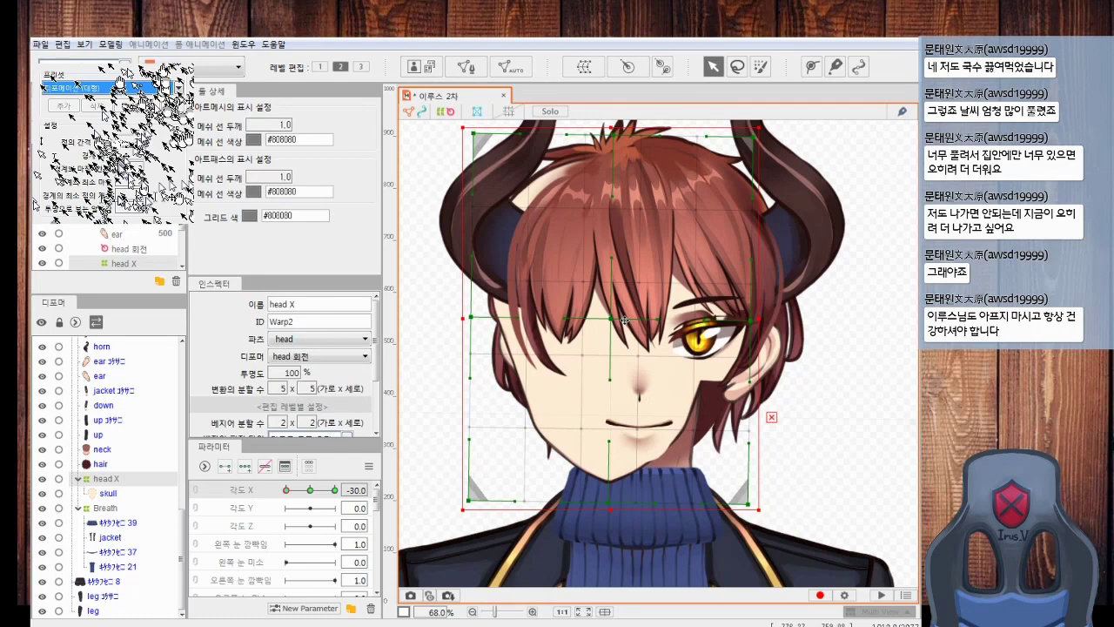
scroll(624, 320, "down", 3)
scroll(633, 338, "down", 2)
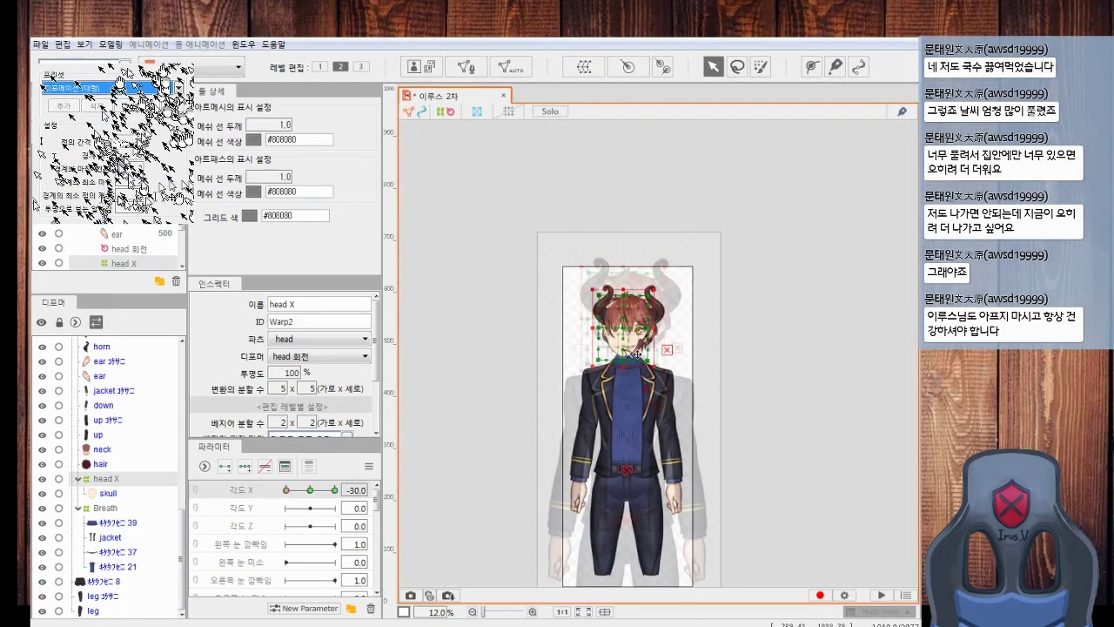
scroll(635, 345, "up", 5)
scroll(640, 283, "up", 4)
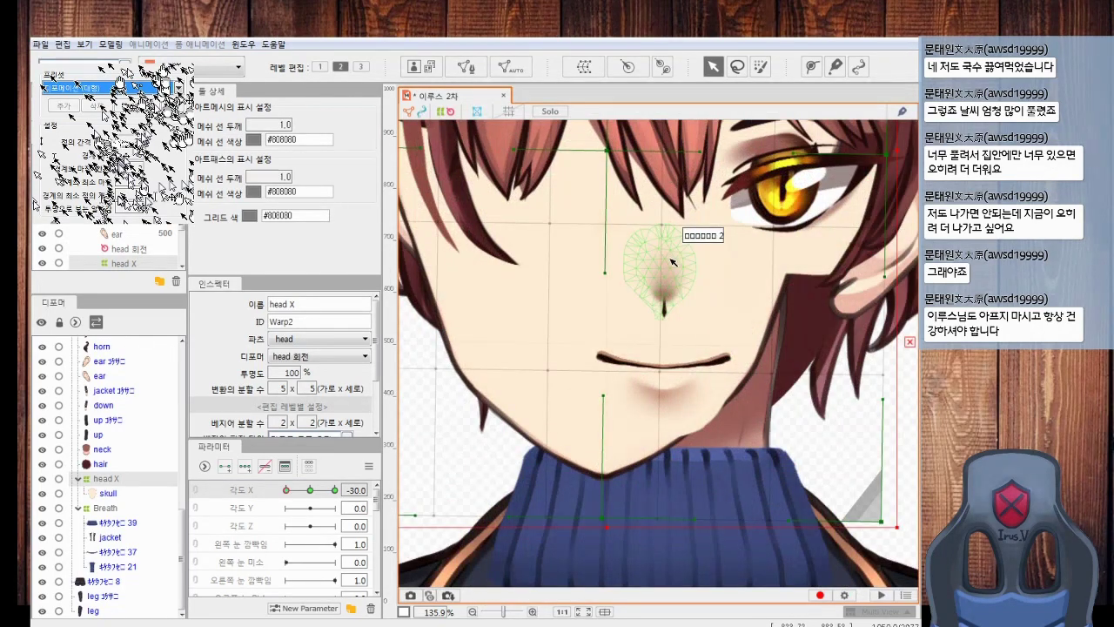
scroll(671, 262, "down", 6)
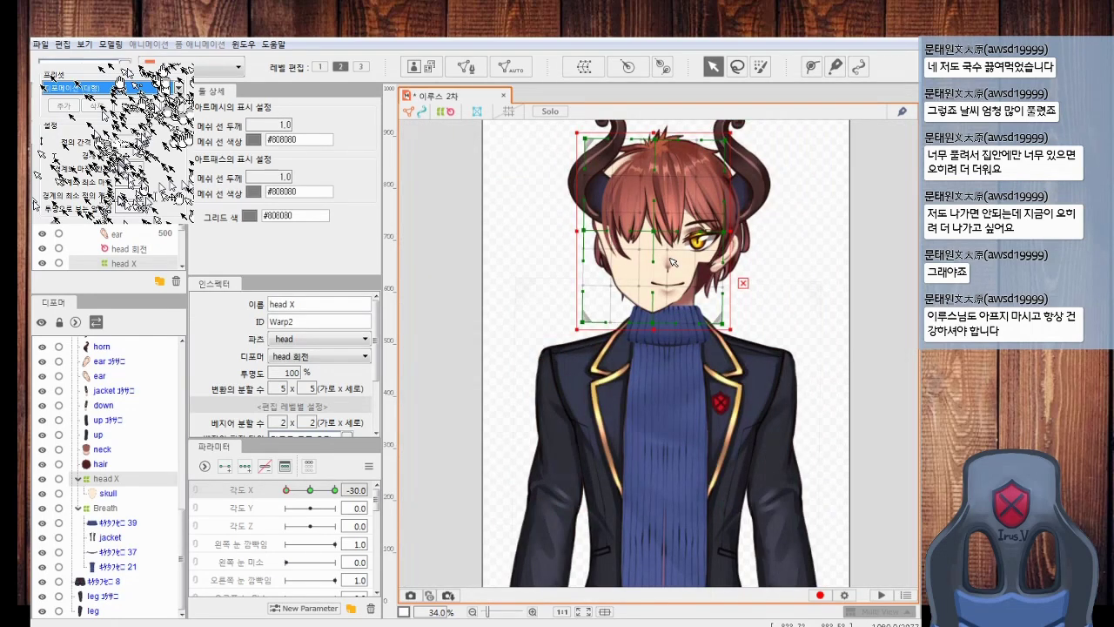
Assign the four front hair meshes 26, 24, 27 and 23 to the head X deformer and preview them at 각도 X -30.0
left_click_drag(182, 522, 166, 388)
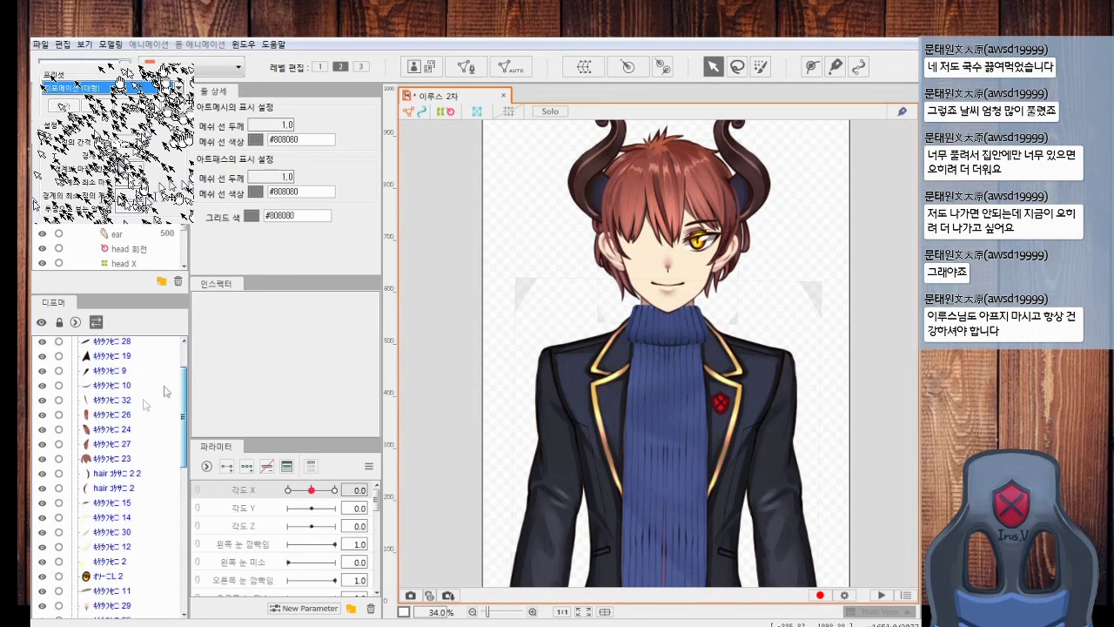
left_click(127, 445)
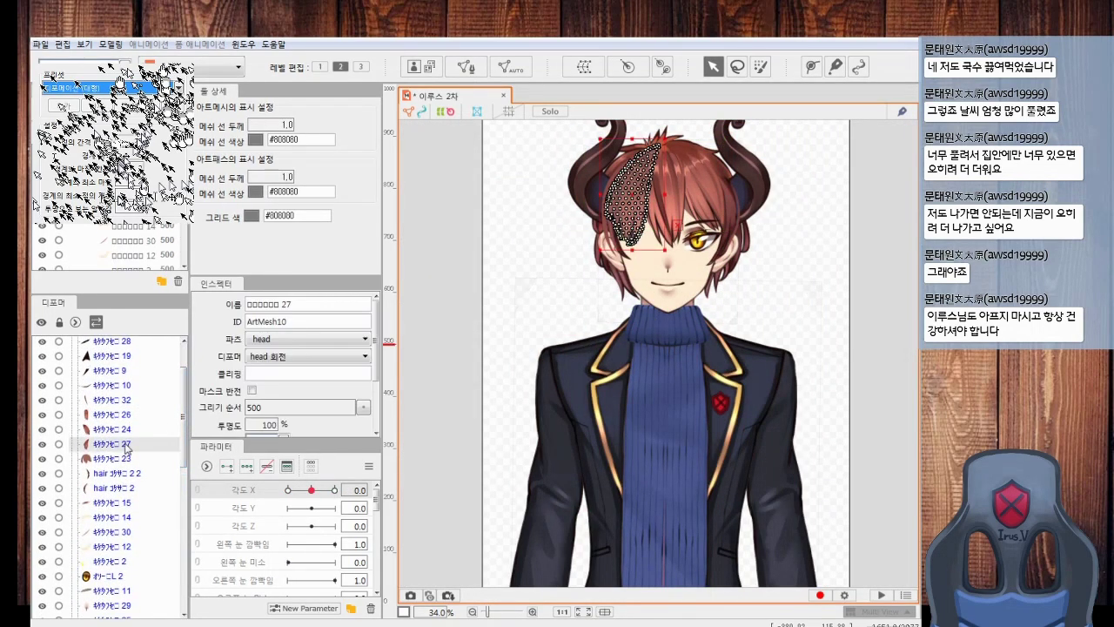
left_click(126, 428)
left_click(125, 415, "ctrl")
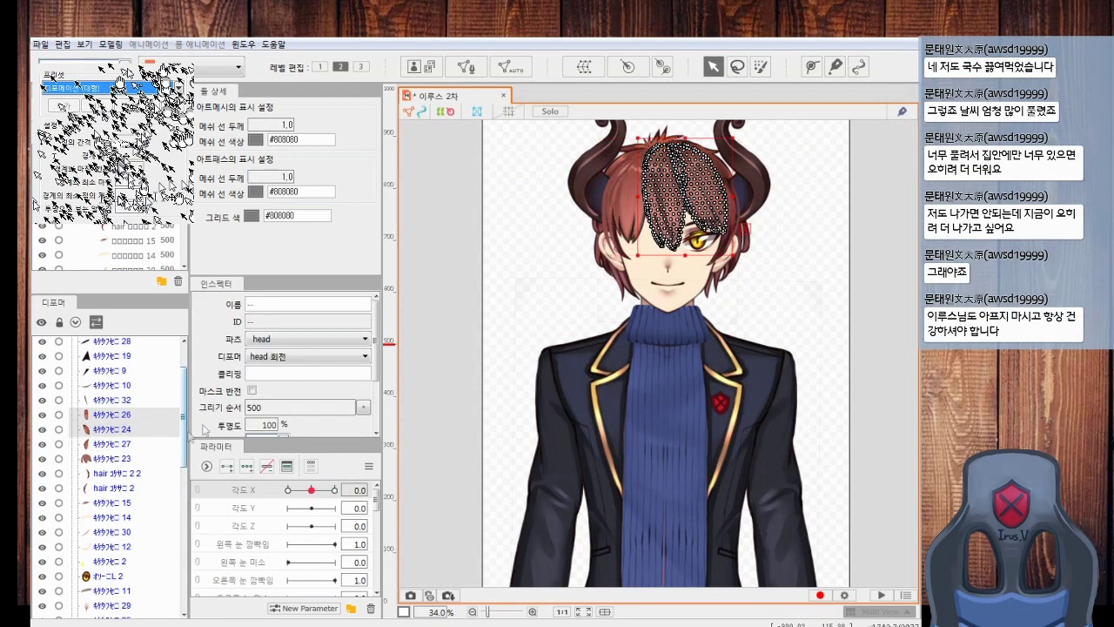
left_click(140, 444, "ctrl")
left_click(137, 458, "ctrl")
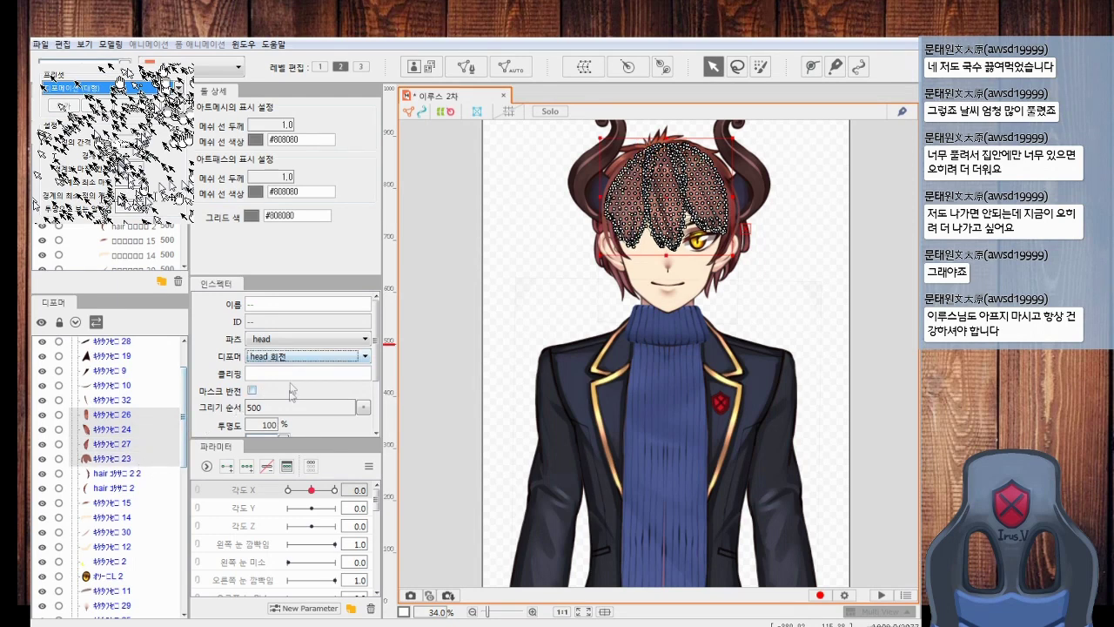
left_click(296, 357)
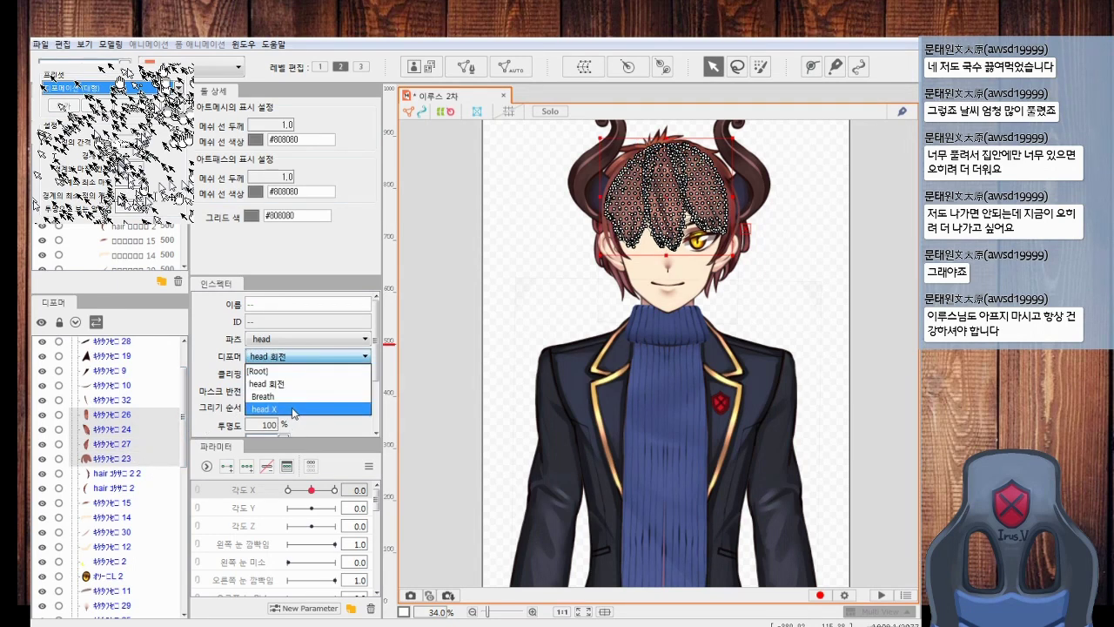
left_click(292, 410)
left_click(480, 297)
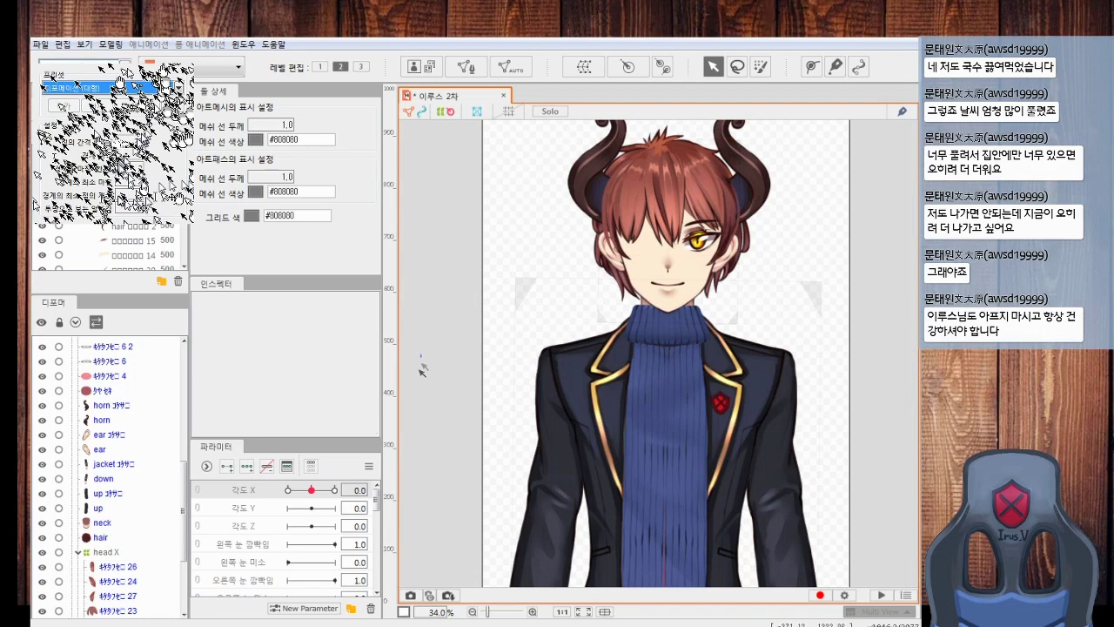
left_click_drag(316, 490, 249, 502)
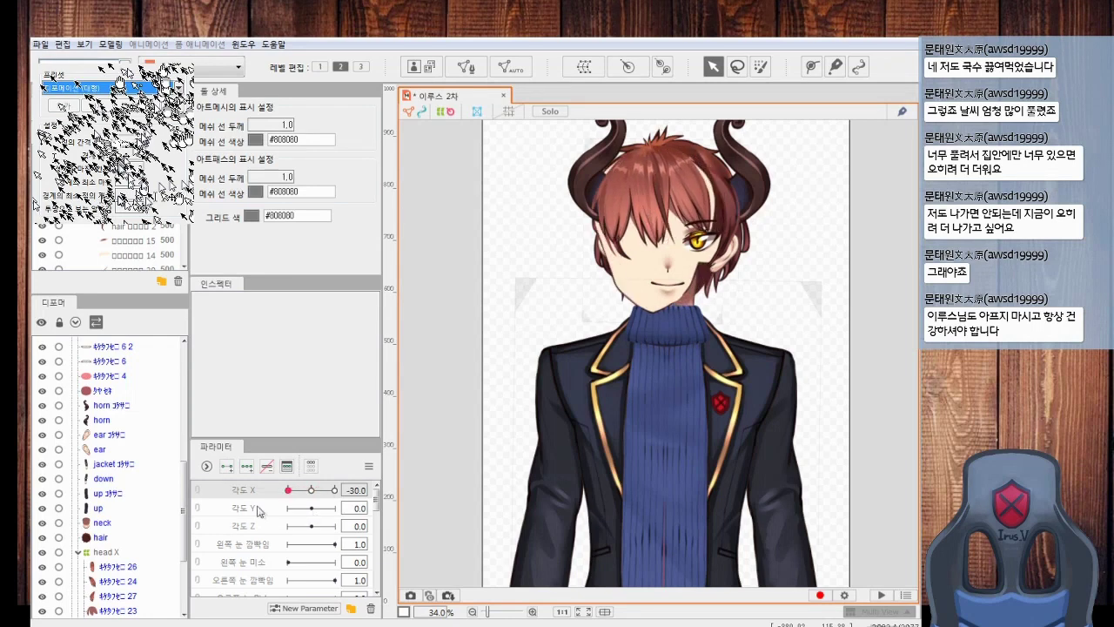
mouse_move(277, 505)
left_mouse_down()
mouse_move(311, 502)
mouse_move(261, 502)
left_mouse_up()
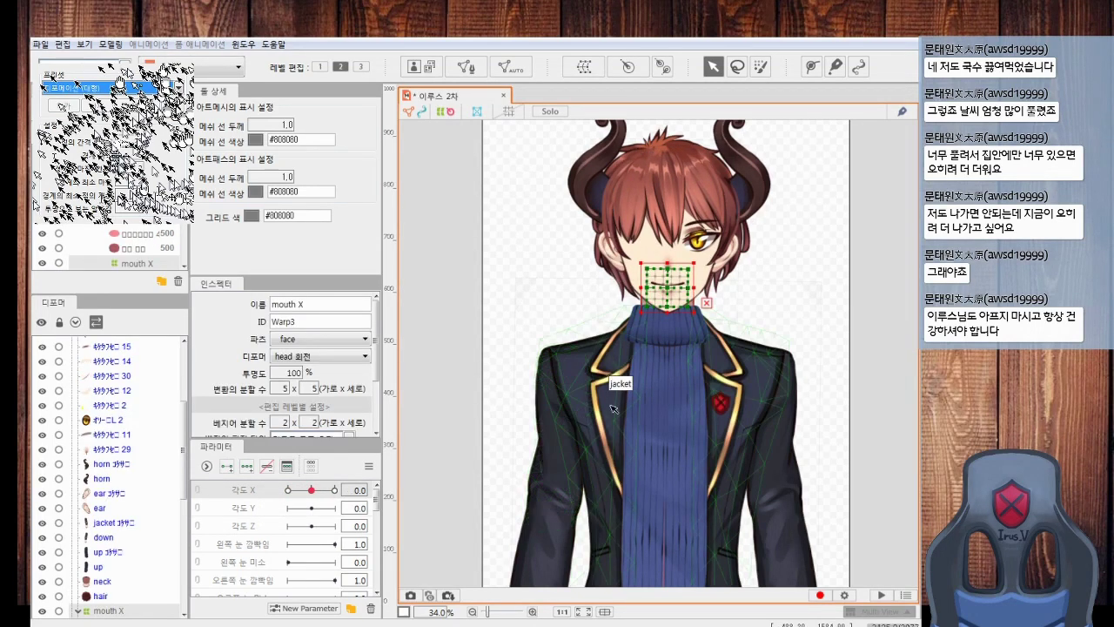
Key the mouth X warp at three points on 각도 X and set that parameter to -30.0
scroll(669, 322, "up", 10)
left_click_drag(731, 253, 722, 356)
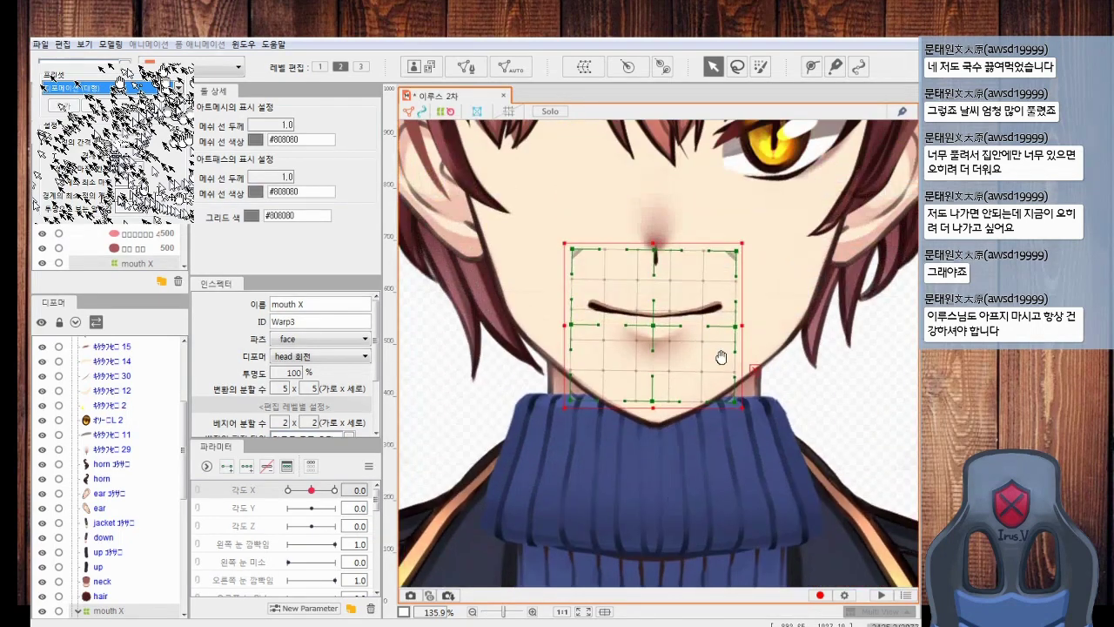
left_click_drag(311, 491, 256, 500)
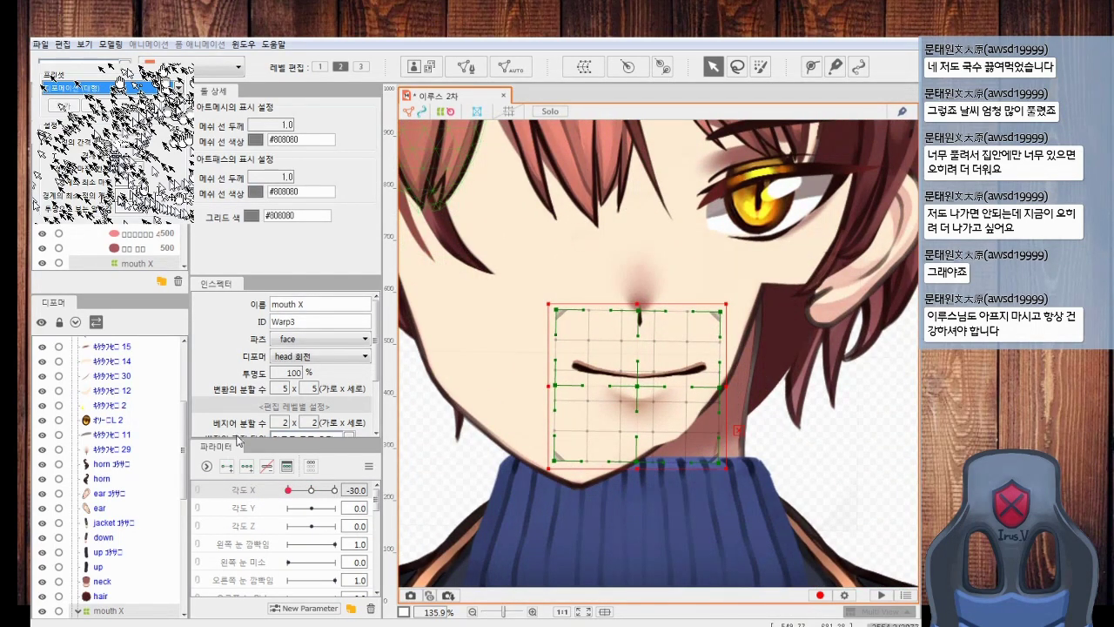
left_click(246, 466)
key("super+Down")
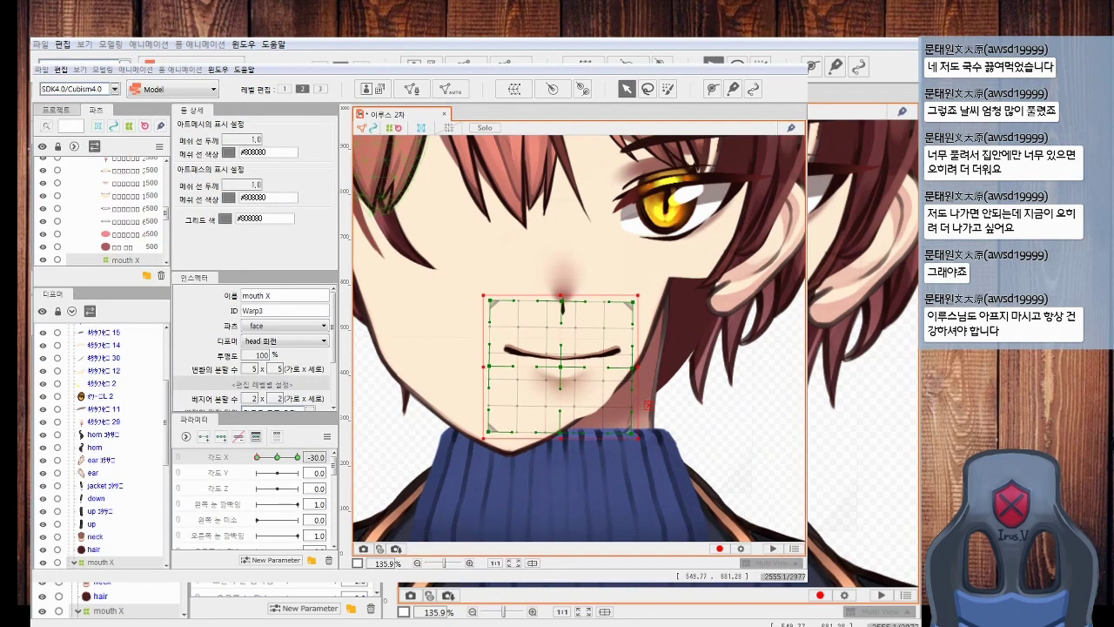
key("alt+Tab")
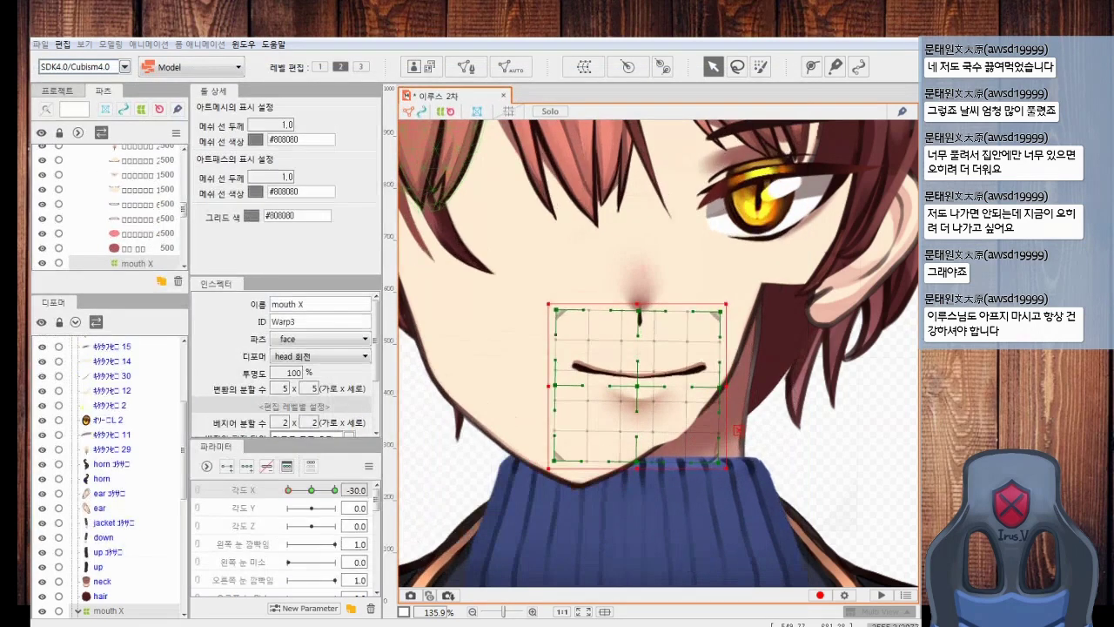
Shift the mouth X warp towards the left of the face to follow the head turn at 각도 X -30.0
left_click_drag(680, 388, 627, 392)
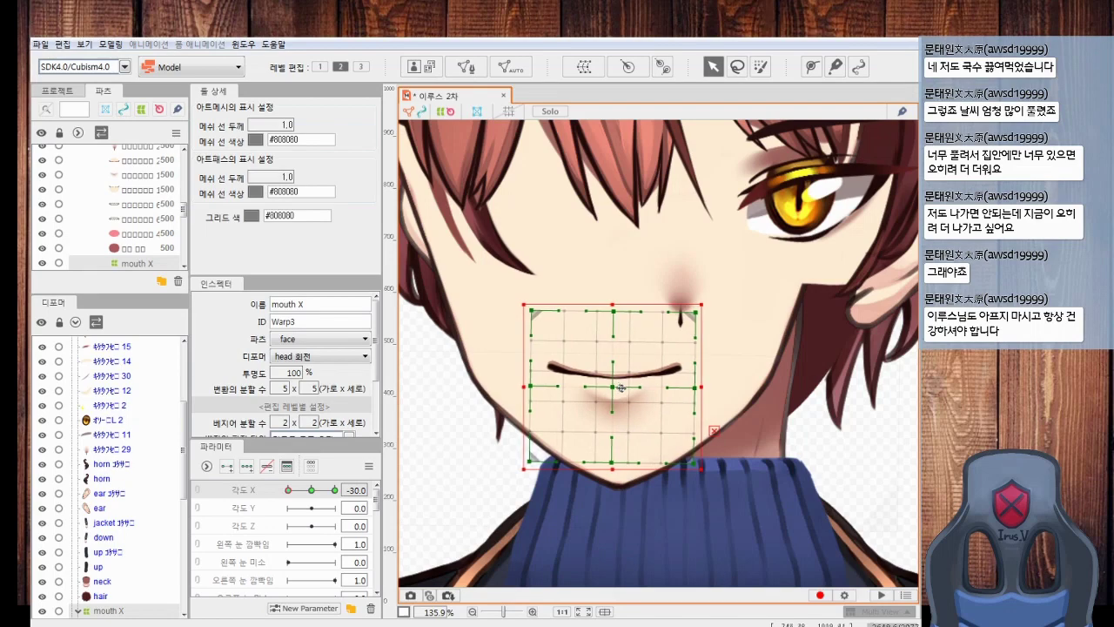
scroll(634, 375, "down", 8)
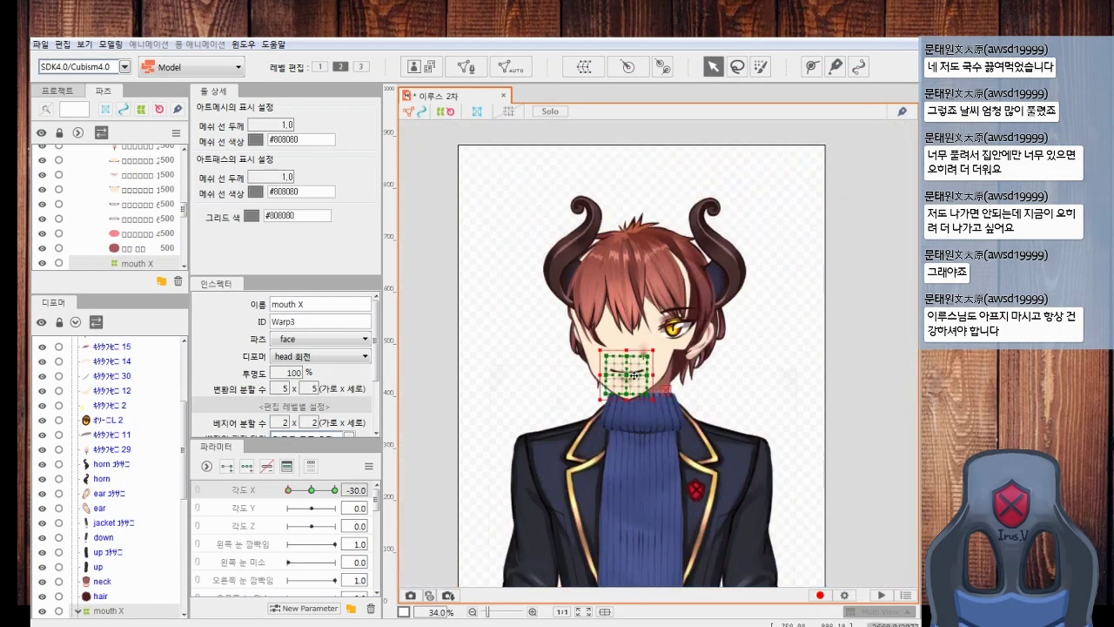
scroll(634, 375, "up", 10)
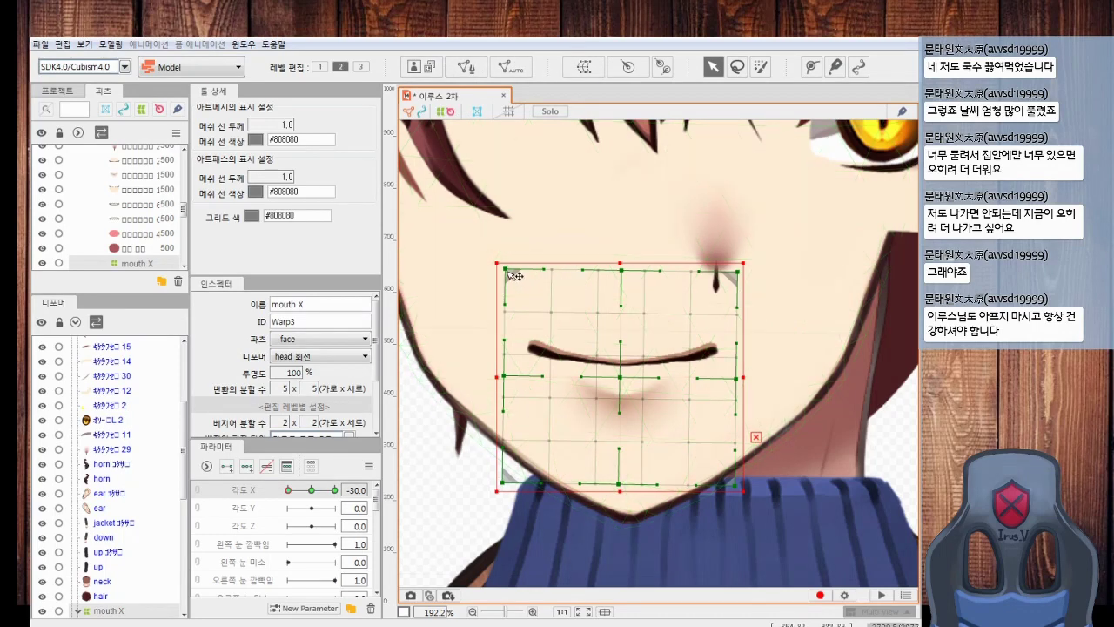
Try to taper the mouth X warp by shortening its left edge and stretching its right edge at the corners
left_click_drag(516, 272, 518, 279)
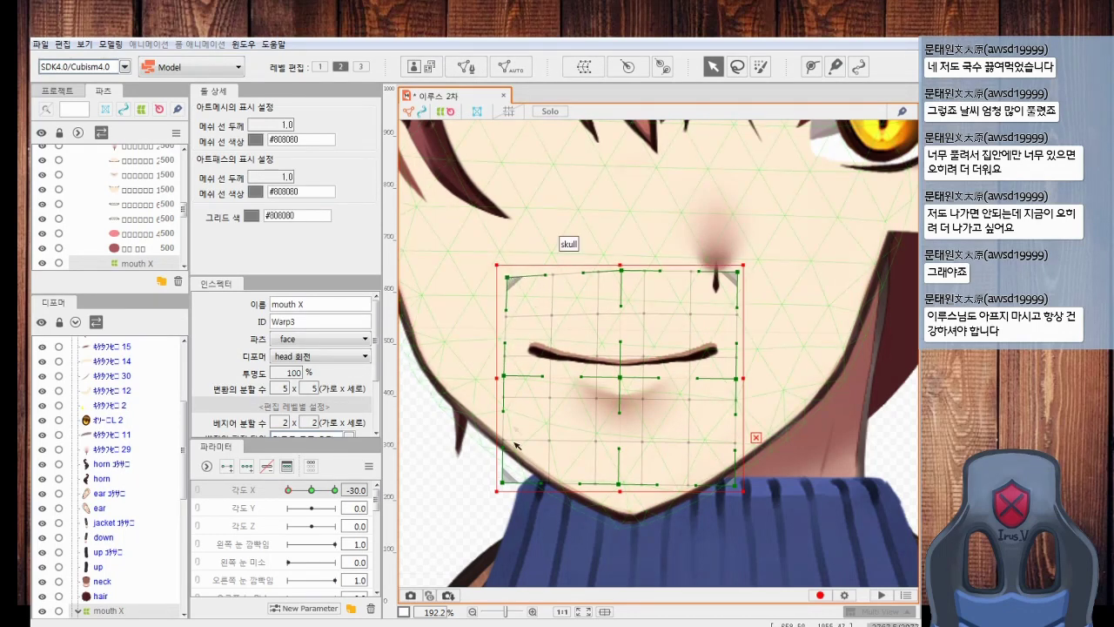
left_click_drag(511, 486, 510, 476)
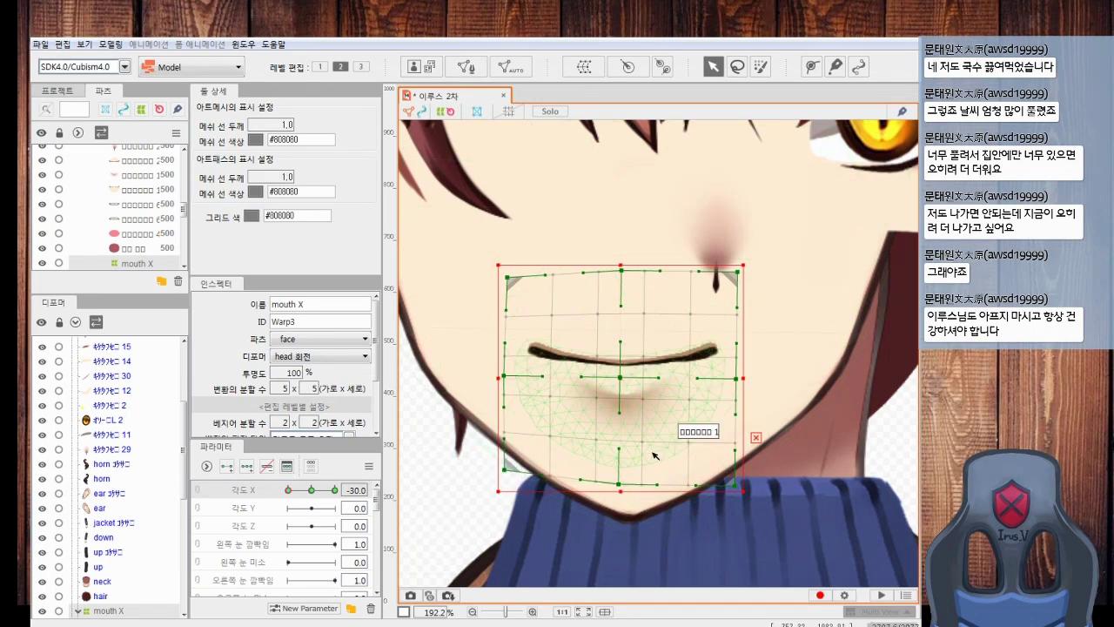
left_click_drag(735, 274, 739, 263)
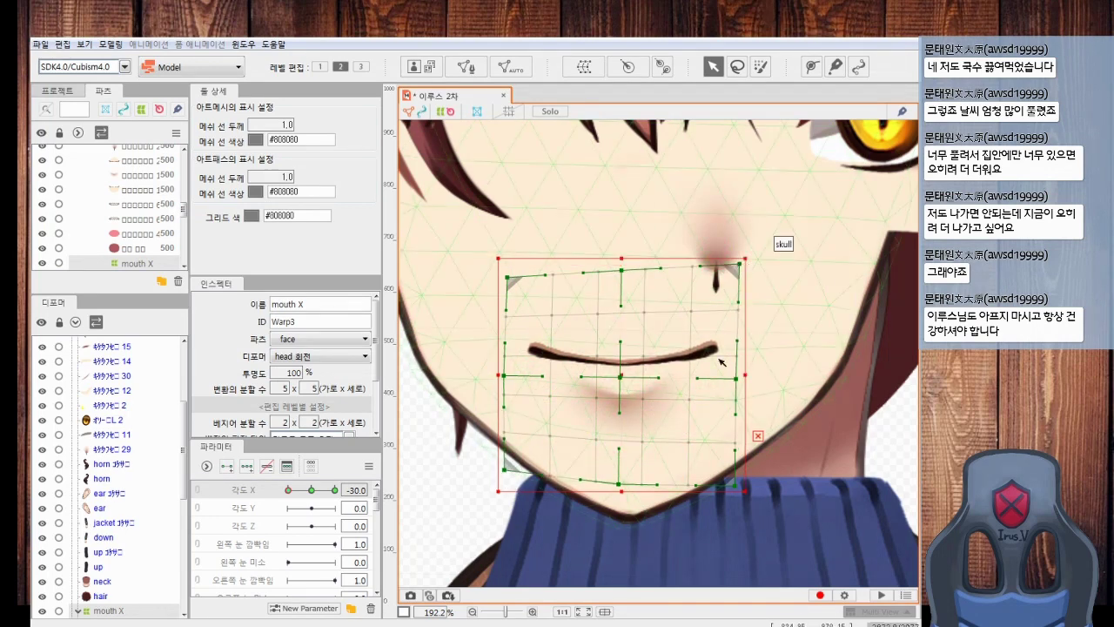
left_click_drag(736, 486, 737, 495)
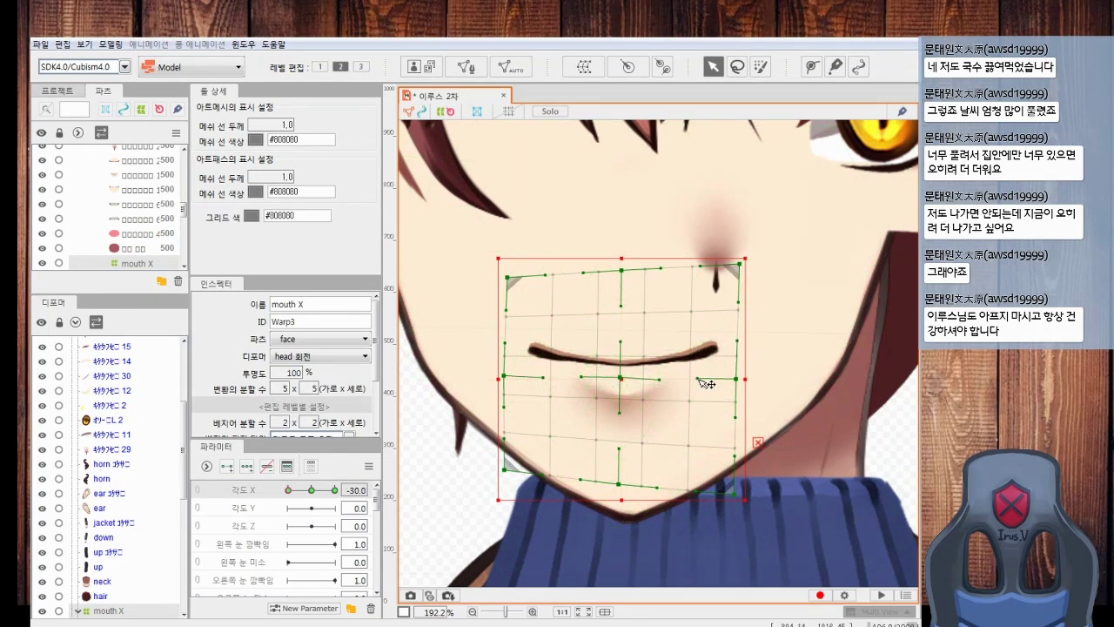
scroll(713, 340, "down", 5)
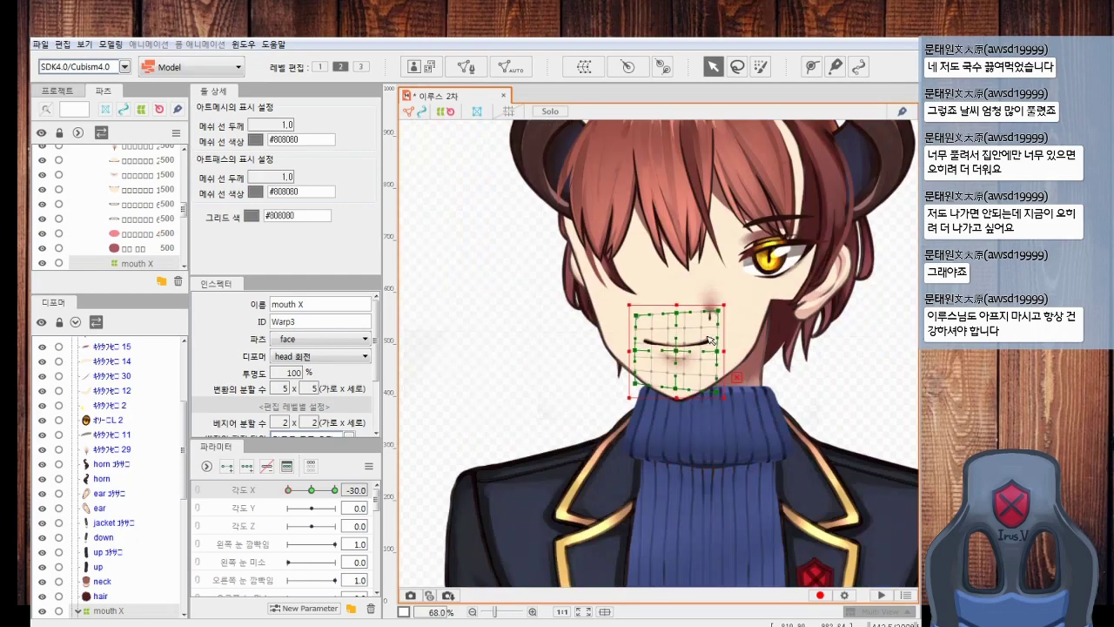
scroll(712, 339, "up", 5)
Undo the corner adjustments on the mouth X warp
key("ctrl+z")
key("ctrl+z")
key("ctrl+z")
key("ctrl+z")
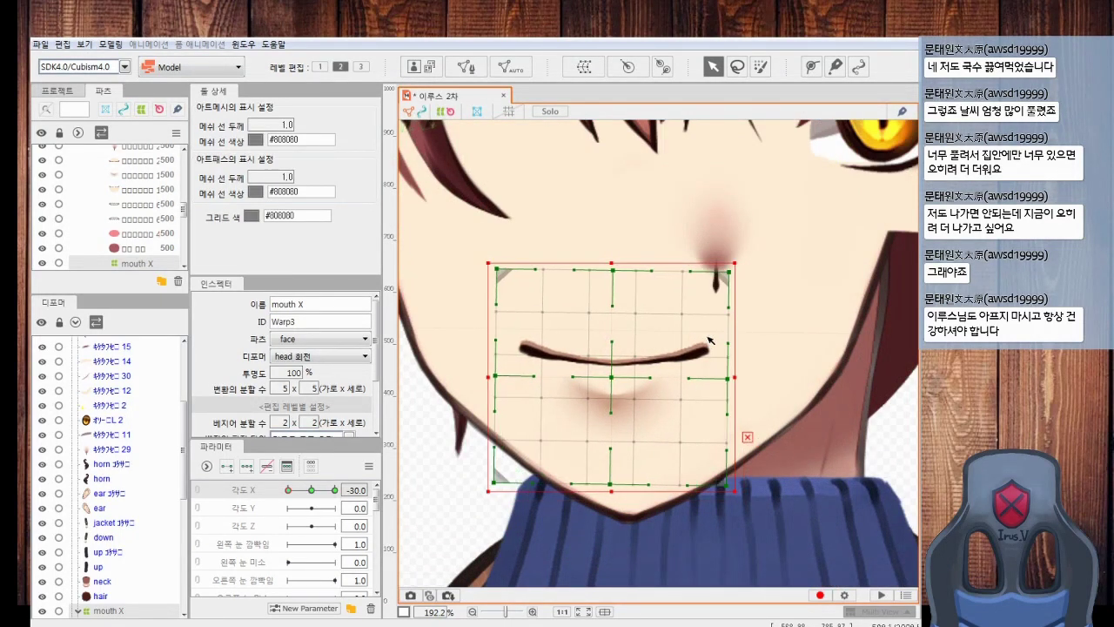
Nudge the two leftmost point columns of the mouth X warp inwards, moving the outer column a little further
left_click_drag(564, 240, 438, 541)
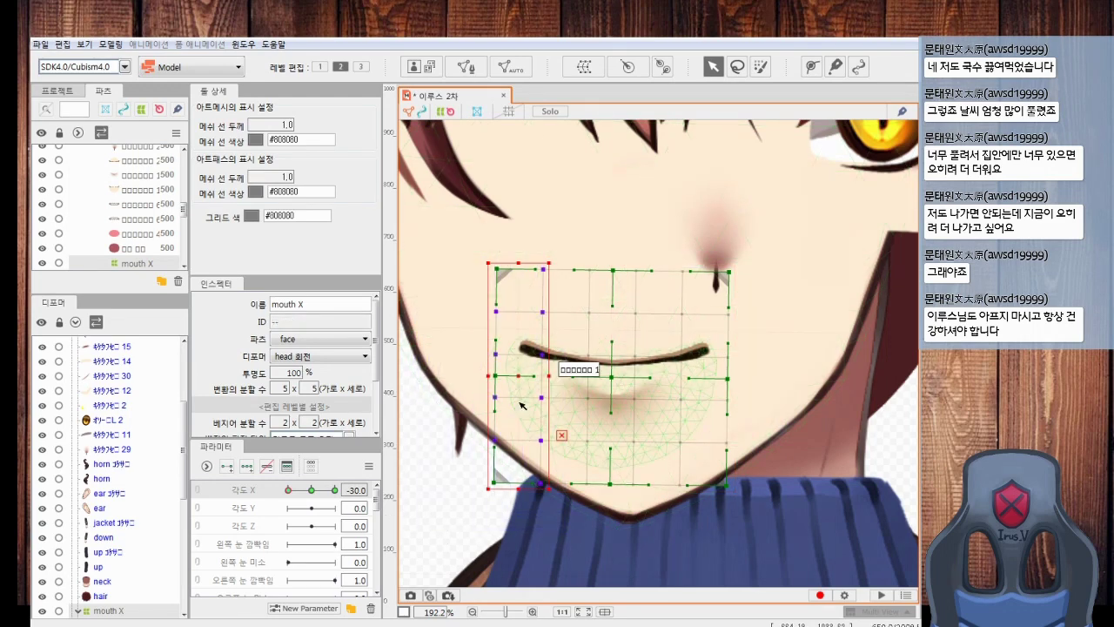
key("Right")
key("Right")
key("Right")
key("Right")
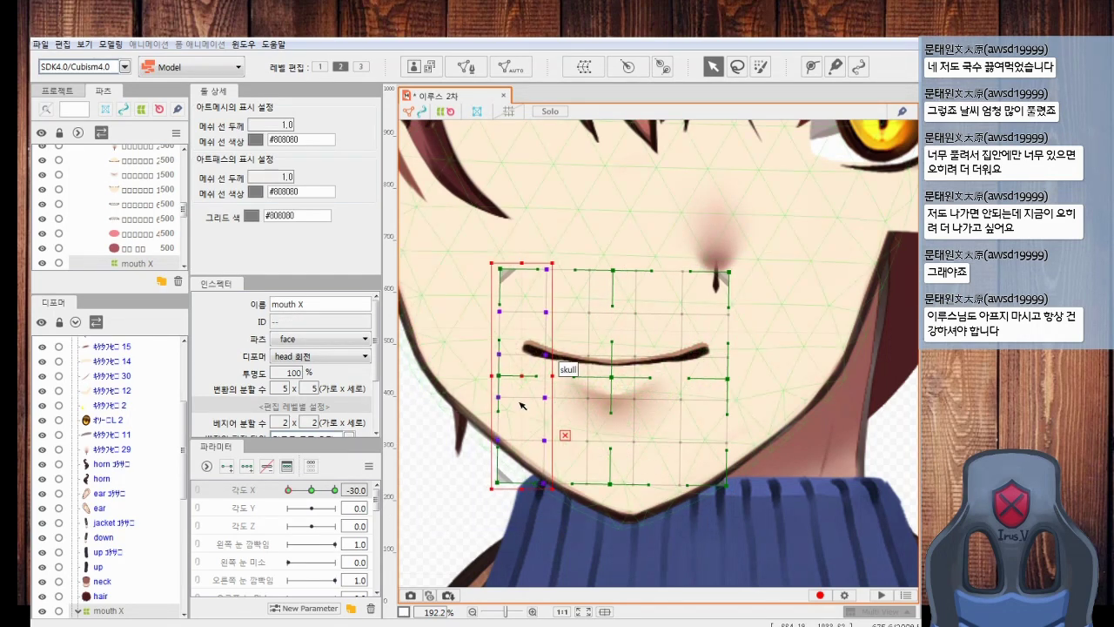
left_click_drag(529, 234, 441, 552)
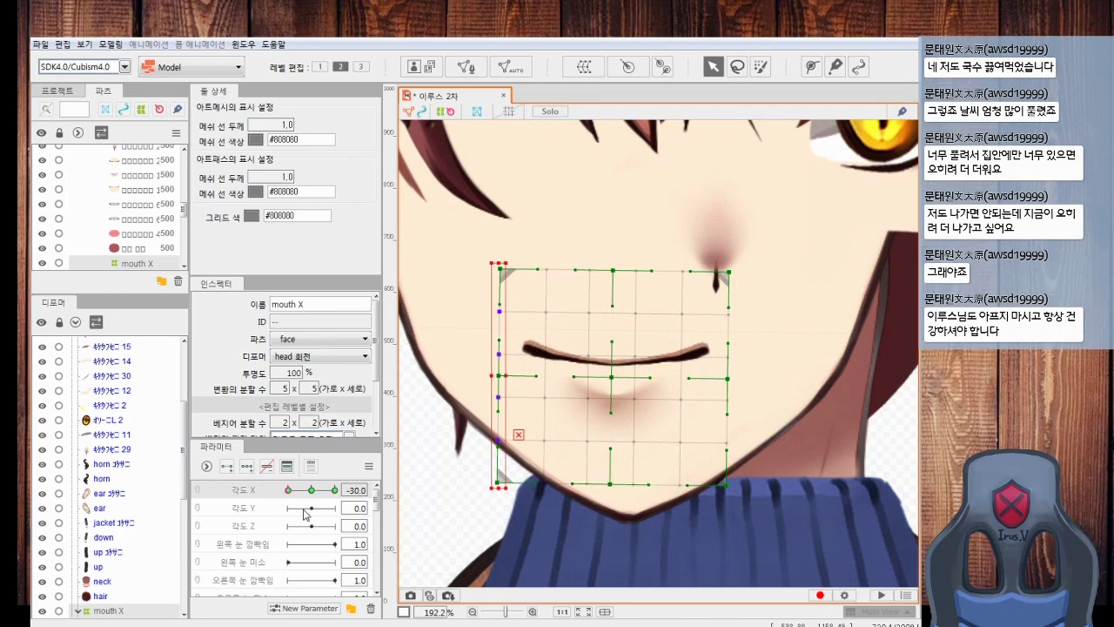
key("Right")
key("Right")
Nudge the two rightmost point columns of the mouth X warp outwards, moving the outer column a little further
left_click_drag(671, 218, 868, 525)
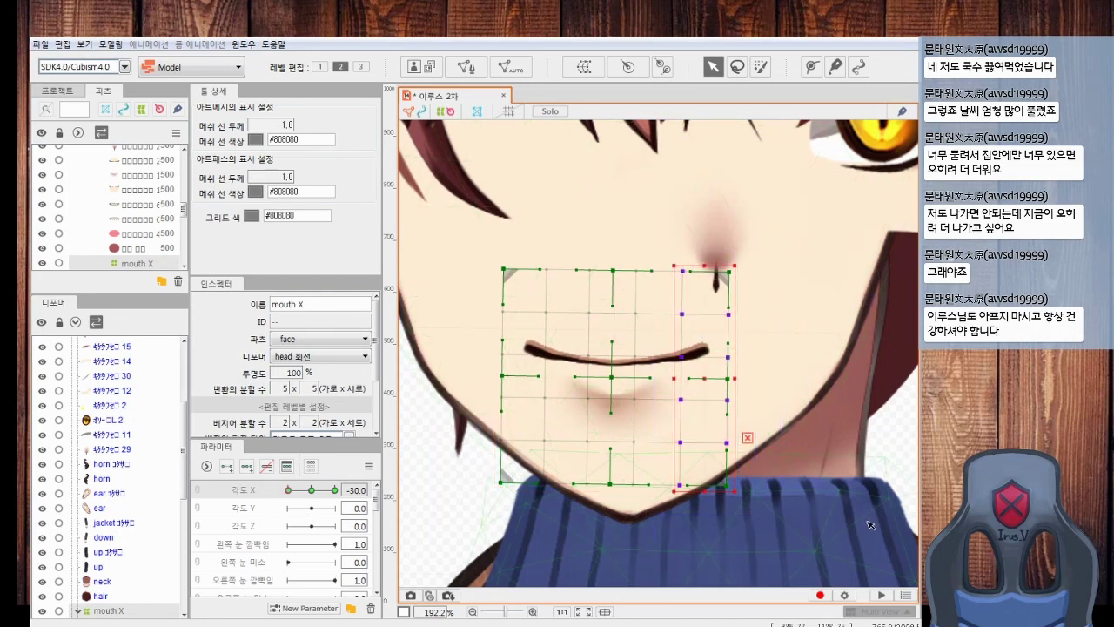
key("Right")
key("Right")
left_click_drag(695, 229, 783, 518)
key("Right")
key("Right")
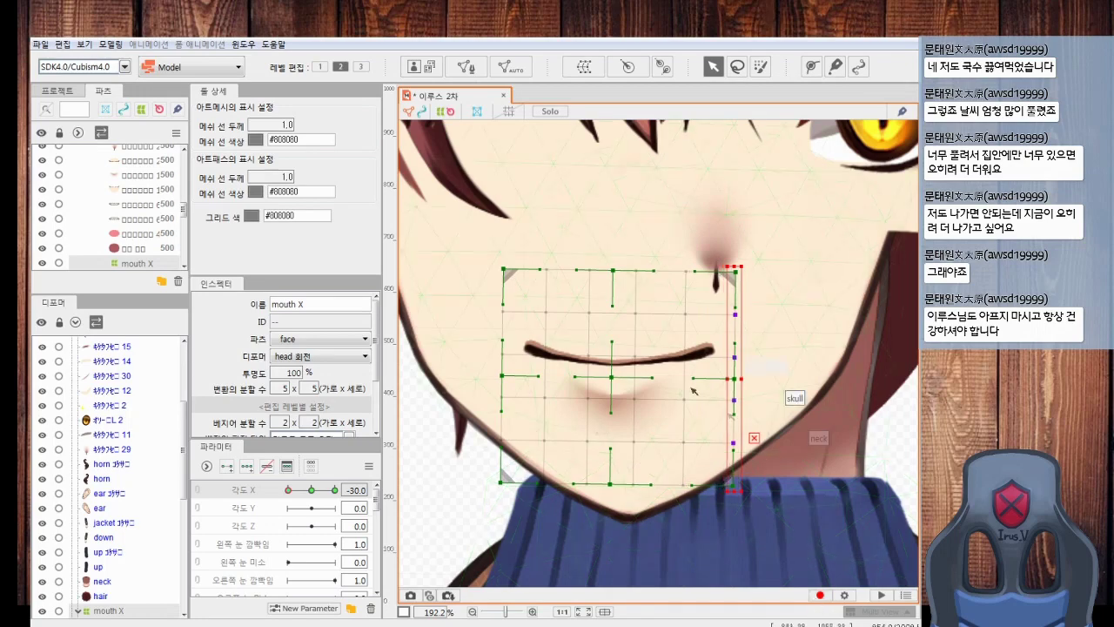
Add a deform path with four points running down the centre of the nose mesh
scroll(676, 359, "down", 3)
left_click(512, 375)
scroll(536, 393, "down", 2)
scroll(541, 393, "up", 1)
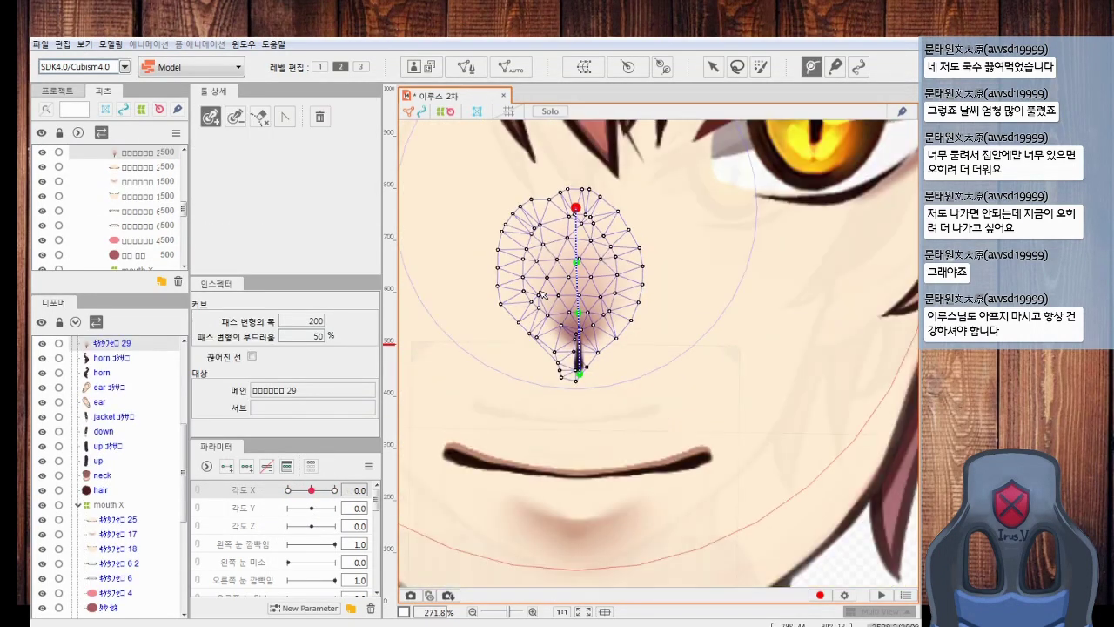
scroll(542, 295, "down", 3)
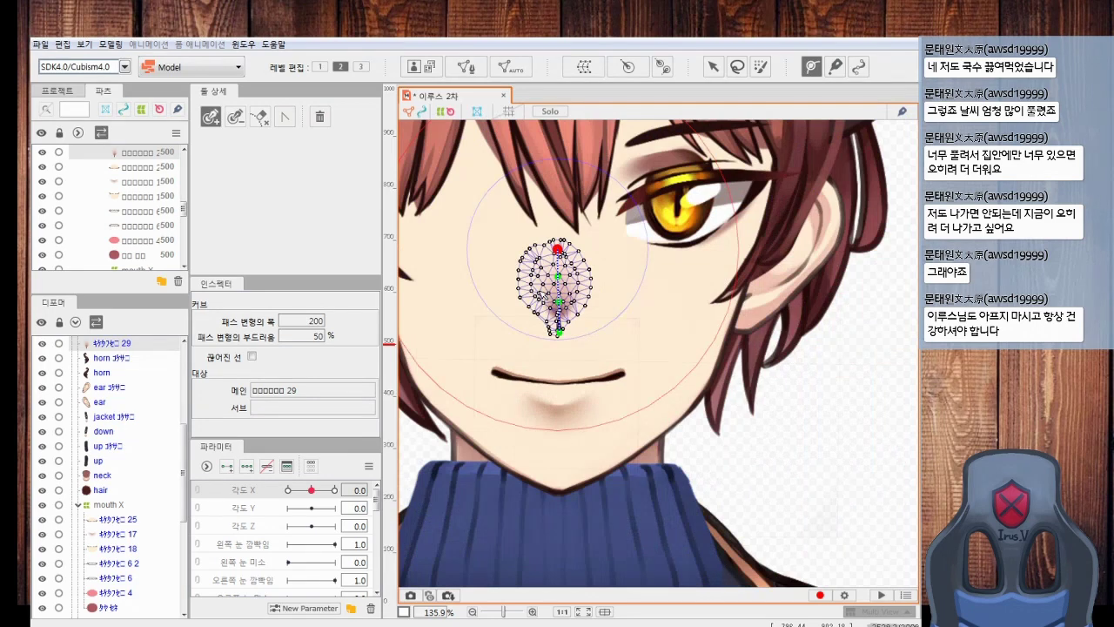
Key the nose mesh at three points on 각도 X and shift it towards the left of the face at -30.0
left_click_drag(316, 494, 275, 498)
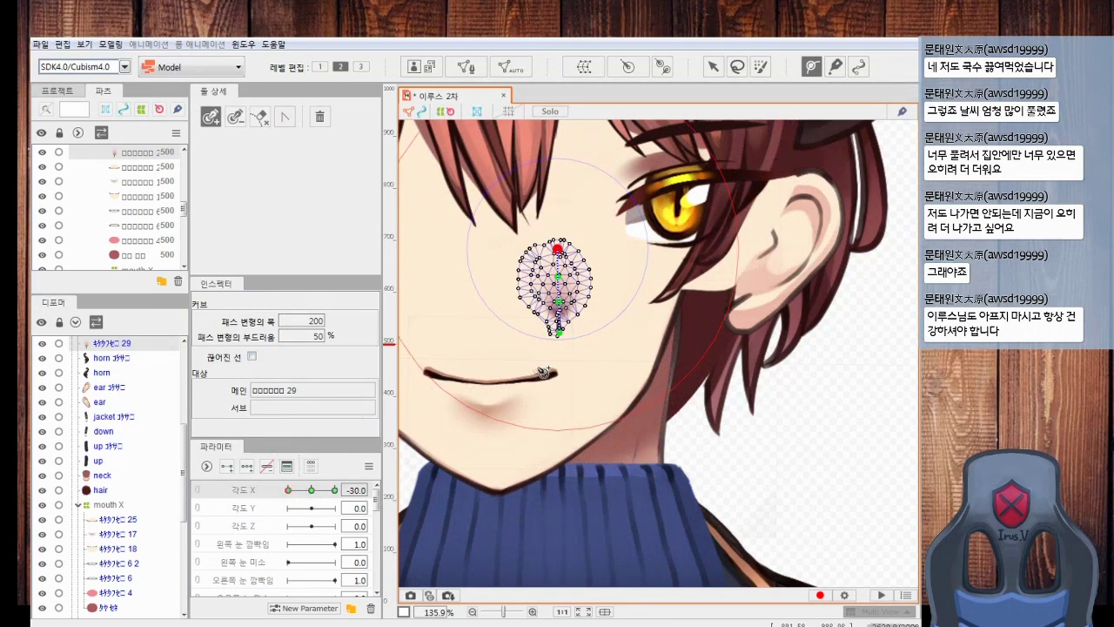
left_click_drag(549, 376, 664, 378)
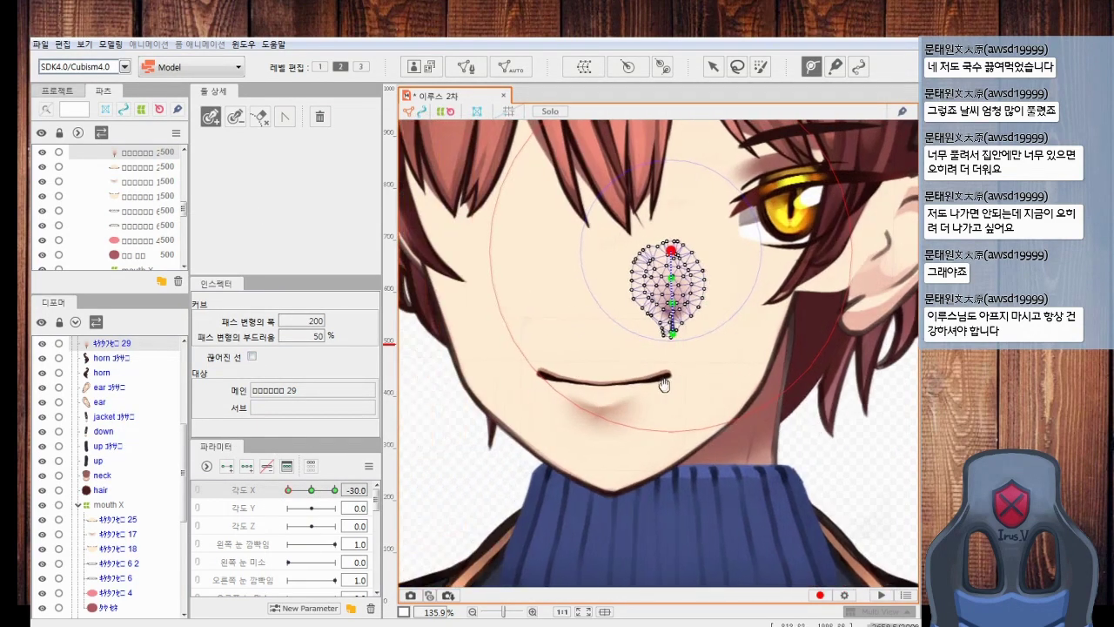
left_click(712, 67)
left_click_drag(670, 287, 569, 305)
Bend the nose along its deform path points so the bridge leans and the tip follows the head turn
scroll(579, 285, "up", 5)
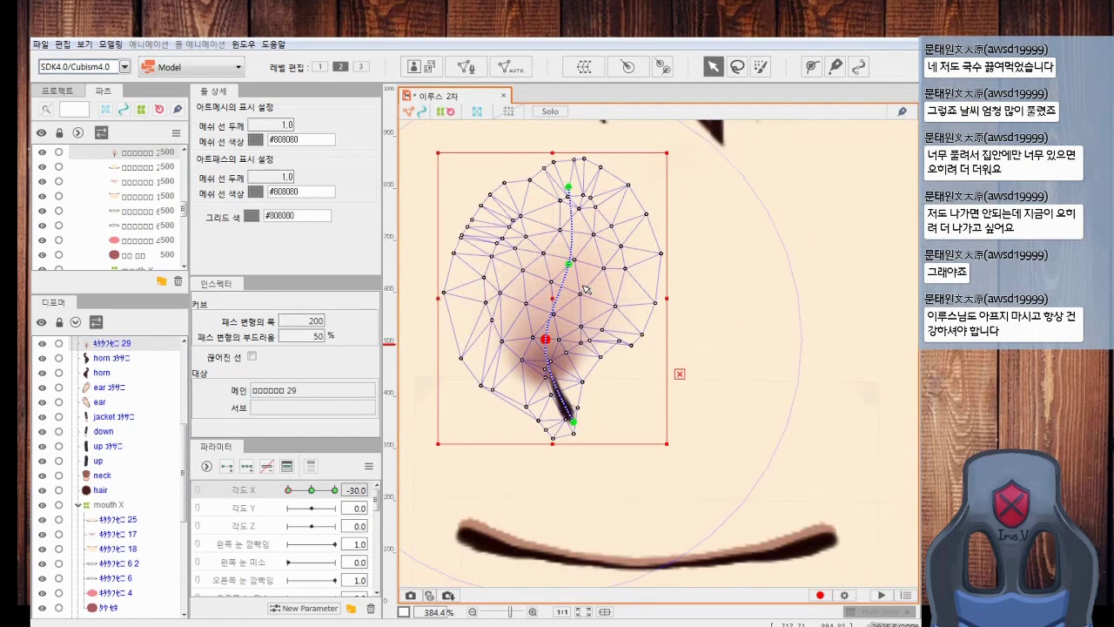
left_click_drag(569, 187, 560, 189)
left_click_drag(569, 263, 573, 263)
left_click(575, 421)
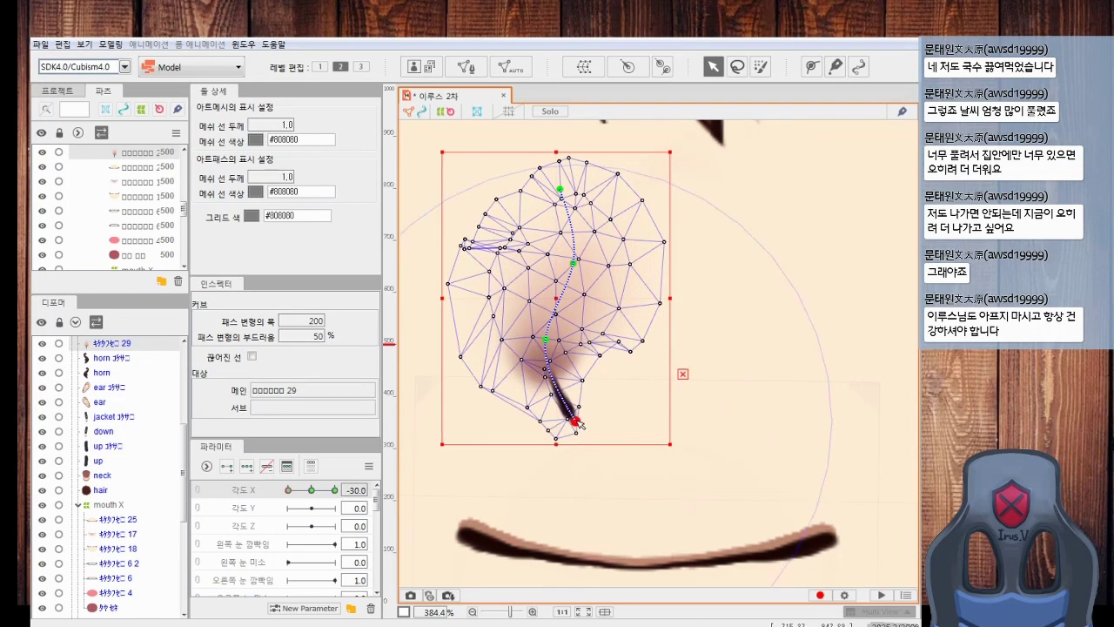
left_click_drag(546, 340, 543, 339)
left_click_drag(573, 263, 574, 263)
left_click_drag(559, 189, 562, 189)
scroll(581, 205, "down", 8)
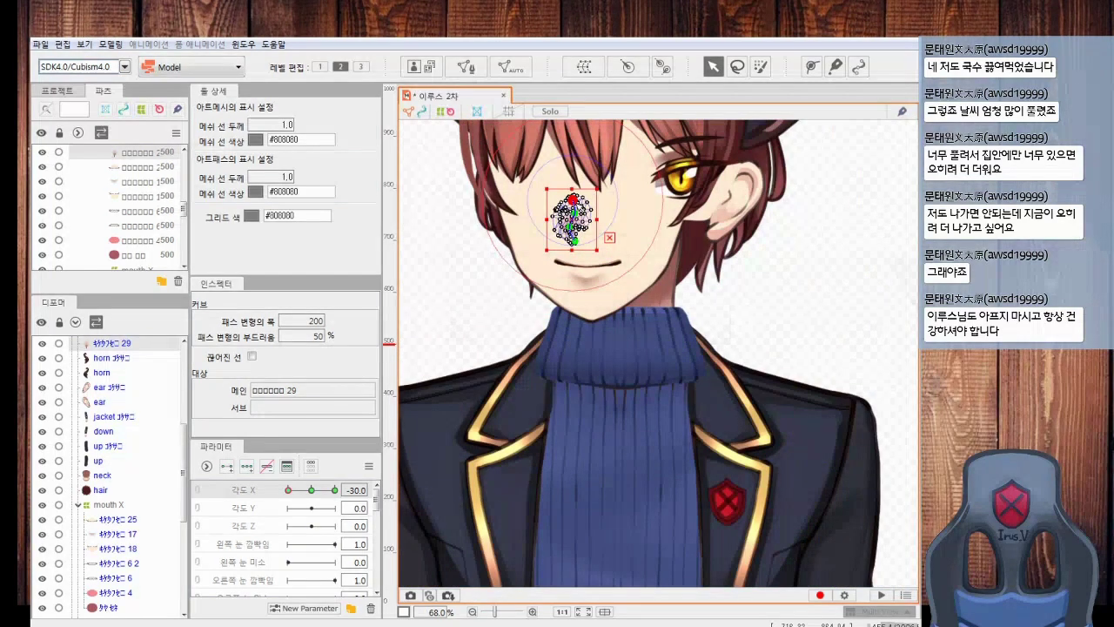
Preview the head turn by moving 각도 X, ending at -30.0
left_click(756, 312)
left_click_drag(748, 252, 763, 329)
scroll(756, 377, "down", 2)
left_click_drag(288, 492, 265, 516)
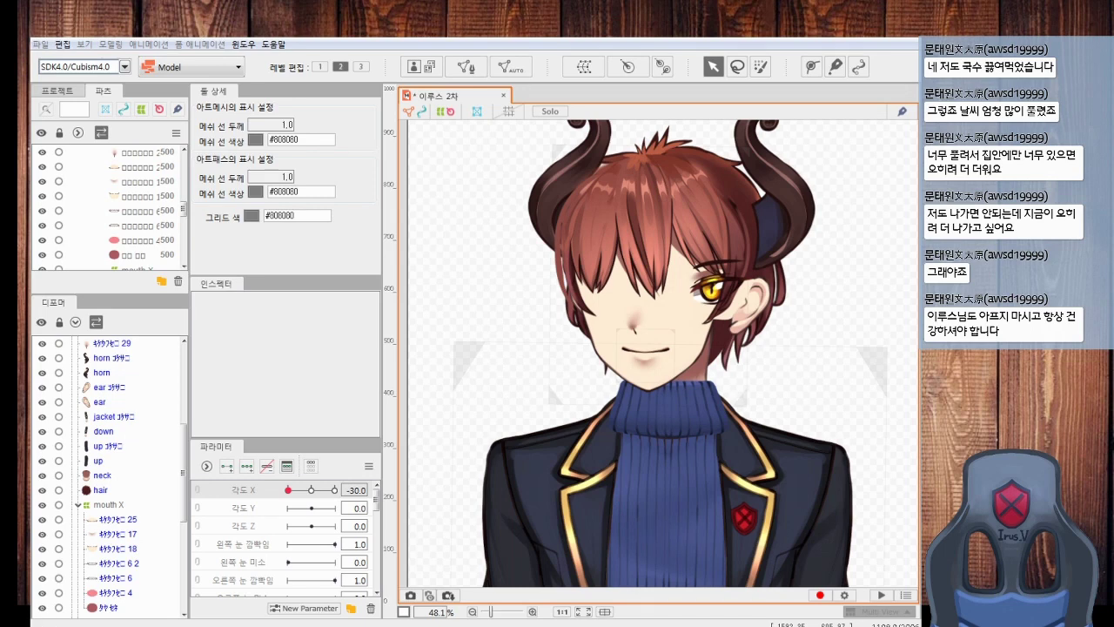
scroll(617, 511, "up", 2)
scroll(178, 466, "up", 3)
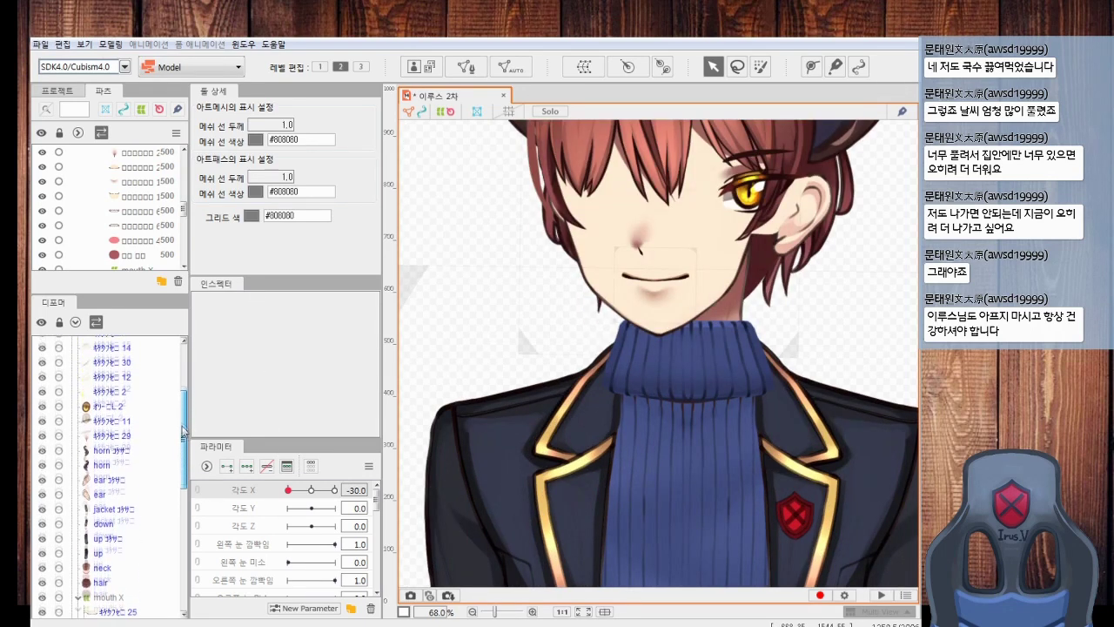
Key the eyes R X deformer at three points on 각도 X and shift it towards the left of the face at -30.0
left_click(131, 440)
left_click(132, 457)
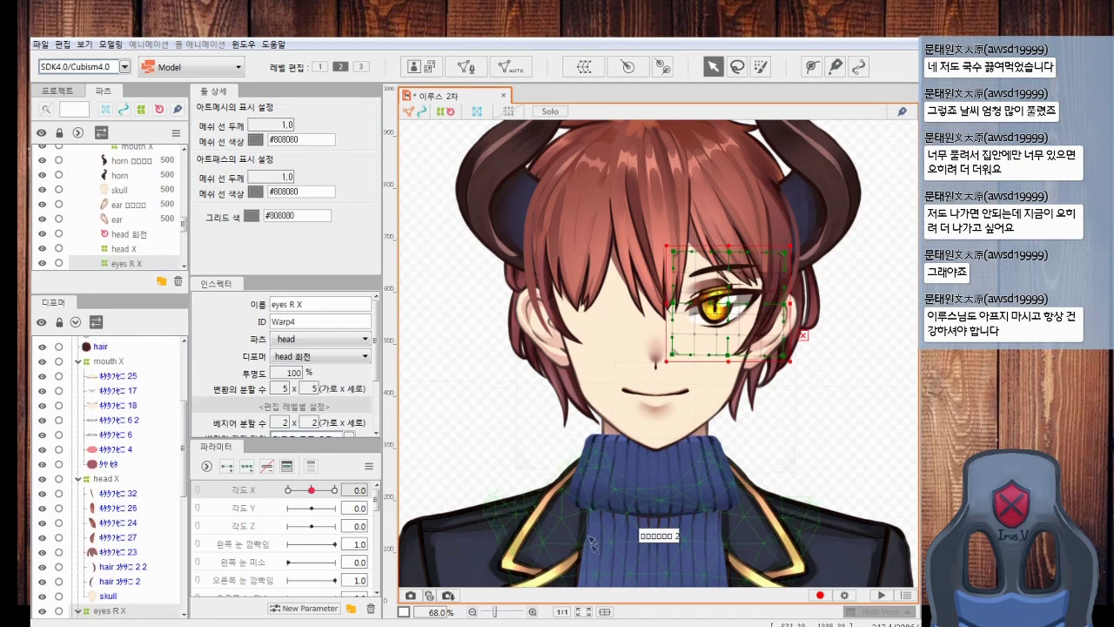
left_click_drag(310, 491, 271, 498)
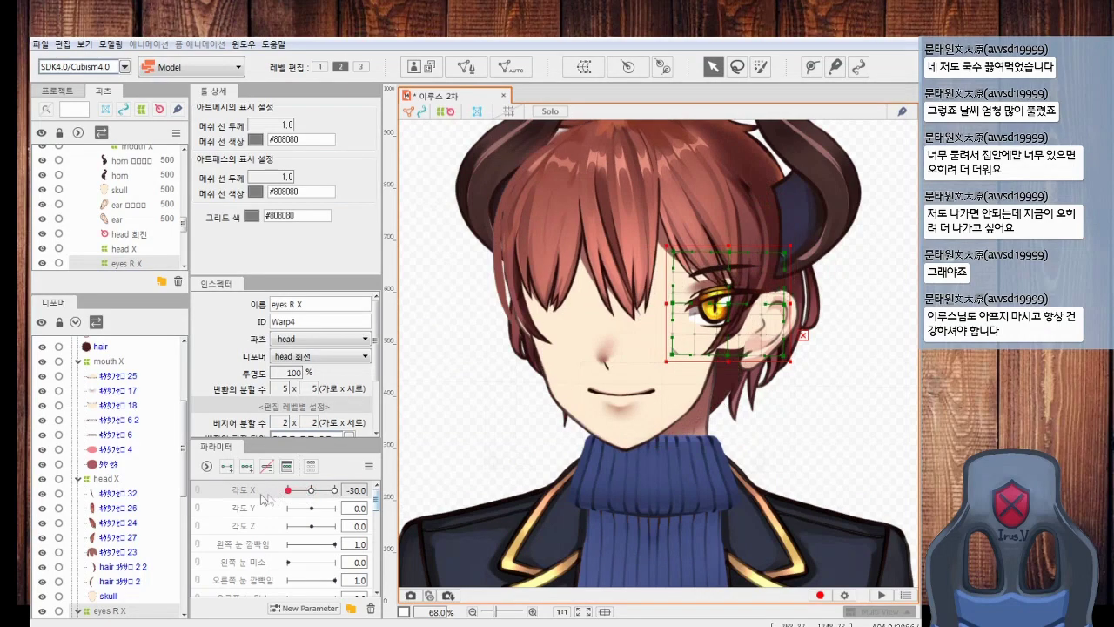
scroll(683, 361, "up", 4)
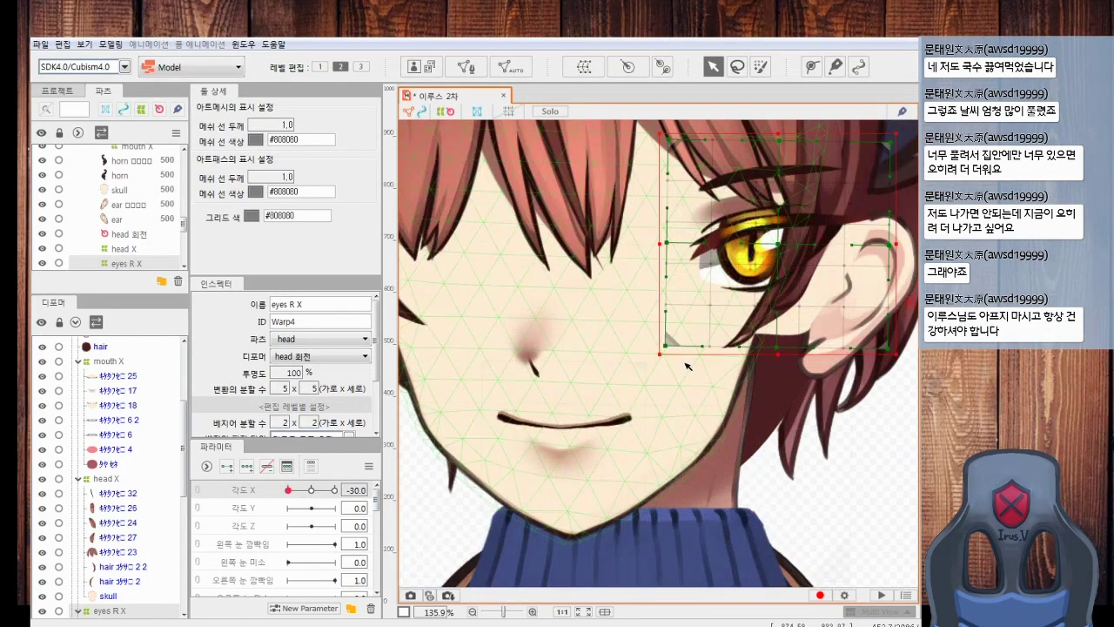
scroll(683, 267, "down", 3)
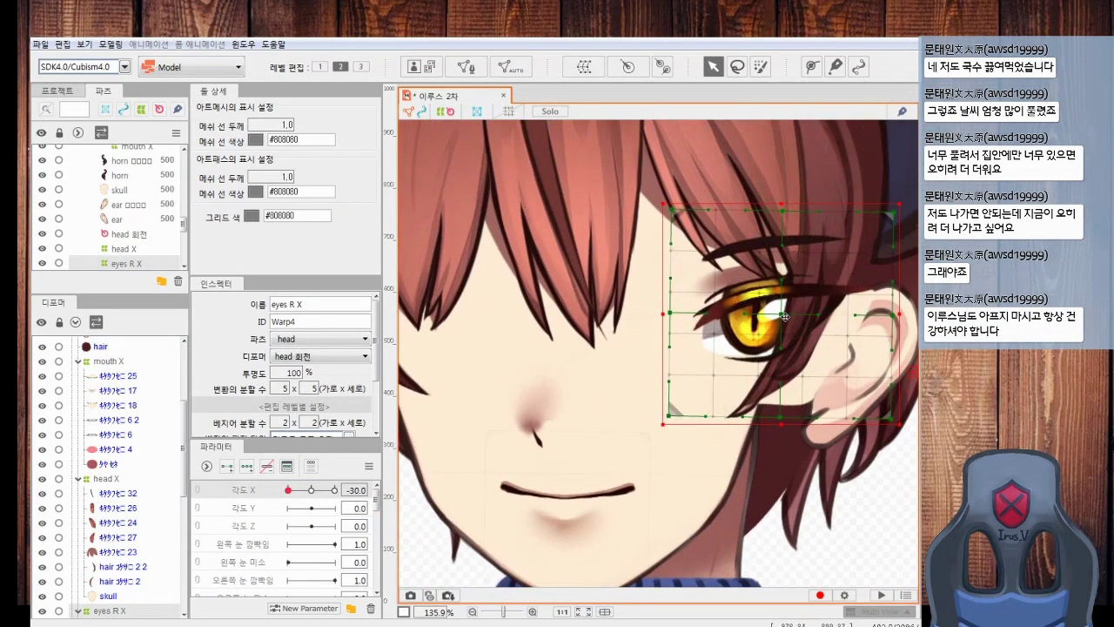
left_click_drag(714, 316, 721, 316)
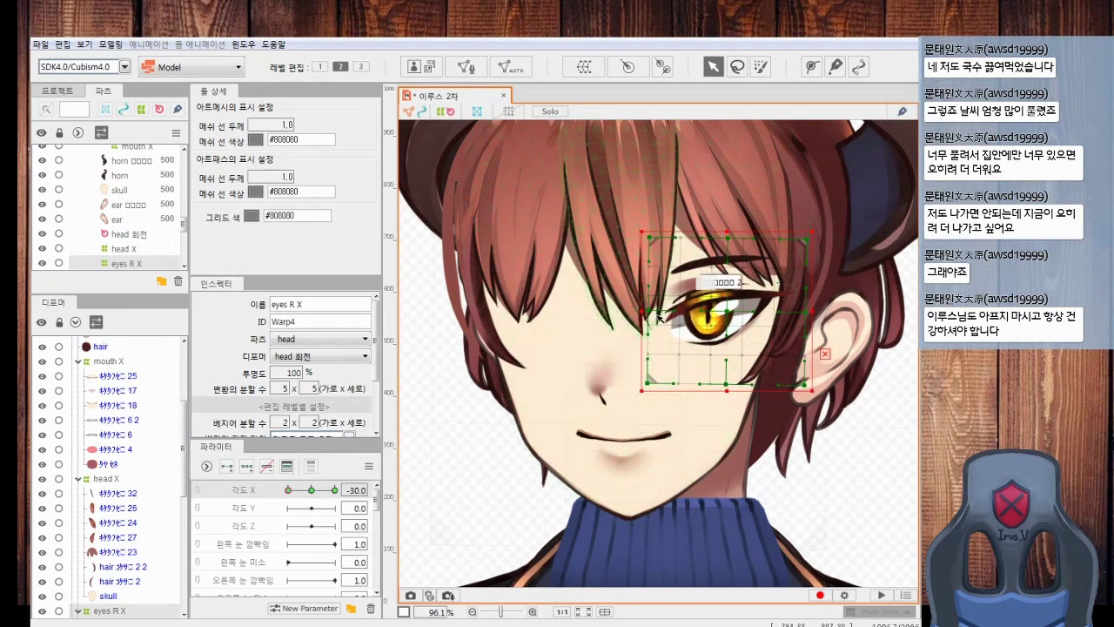
Reselect the eyes R X deformer and fine-tune its sideways position with small leftward shifts at 각도 X -30.0
left_click_drag(700, 207, 639, 407)
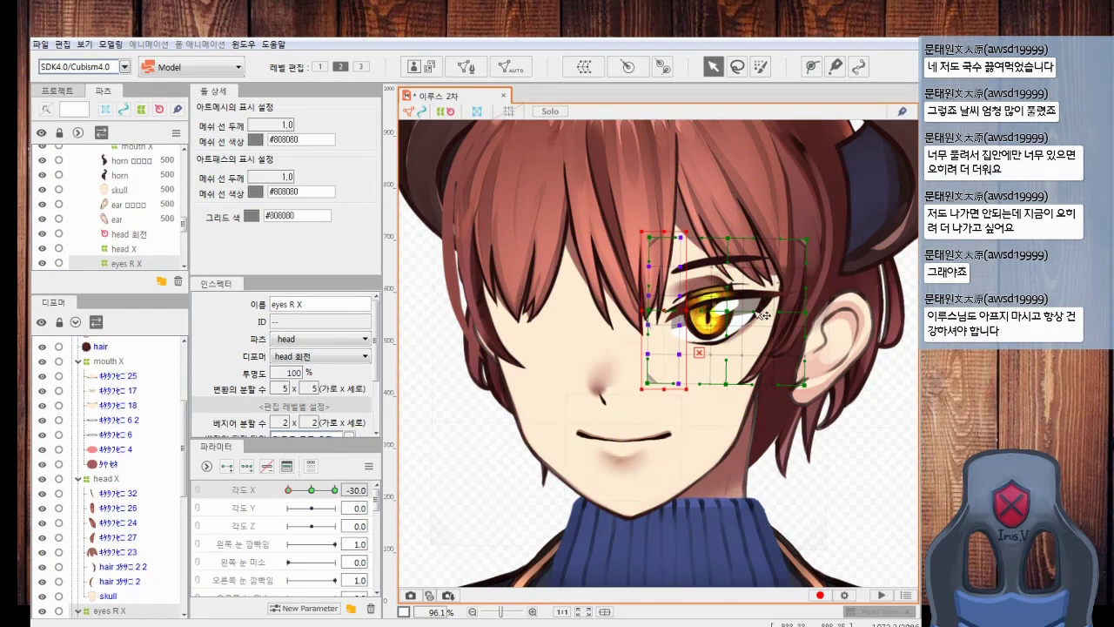
mouse_move(286, 499)
left_mouse_down()
mouse_move(313, 499)
mouse_move(283, 498)
left_mouse_up()
left_click(735, 361)
left_click(109, 361)
scroll(188, 456, "down", 2)
left_click(108, 527)
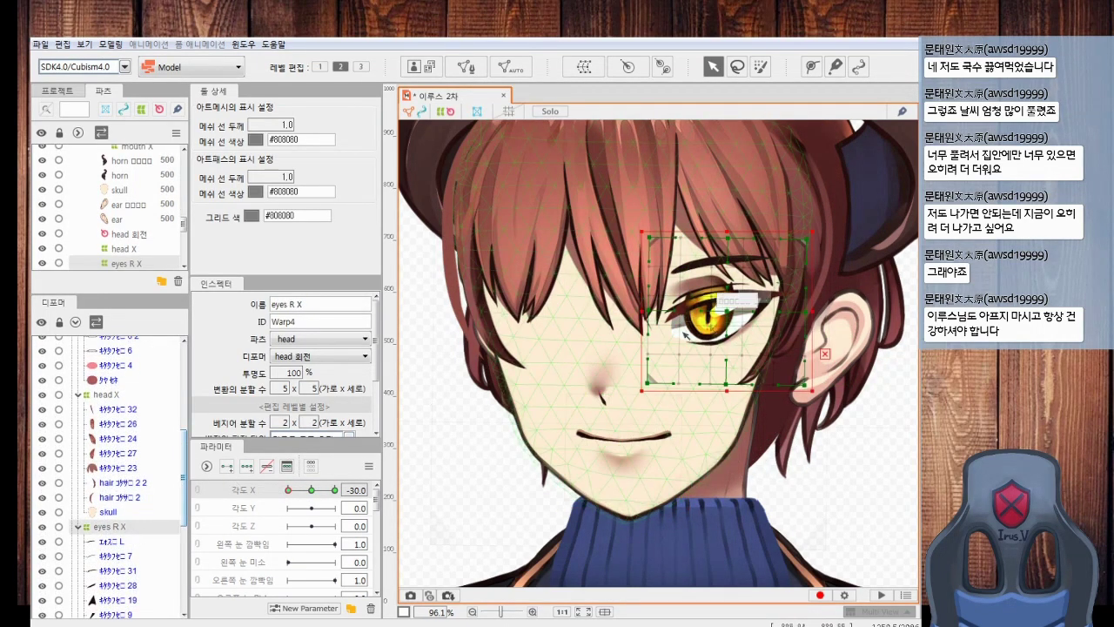
left_click_drag(727, 316, 725, 314)
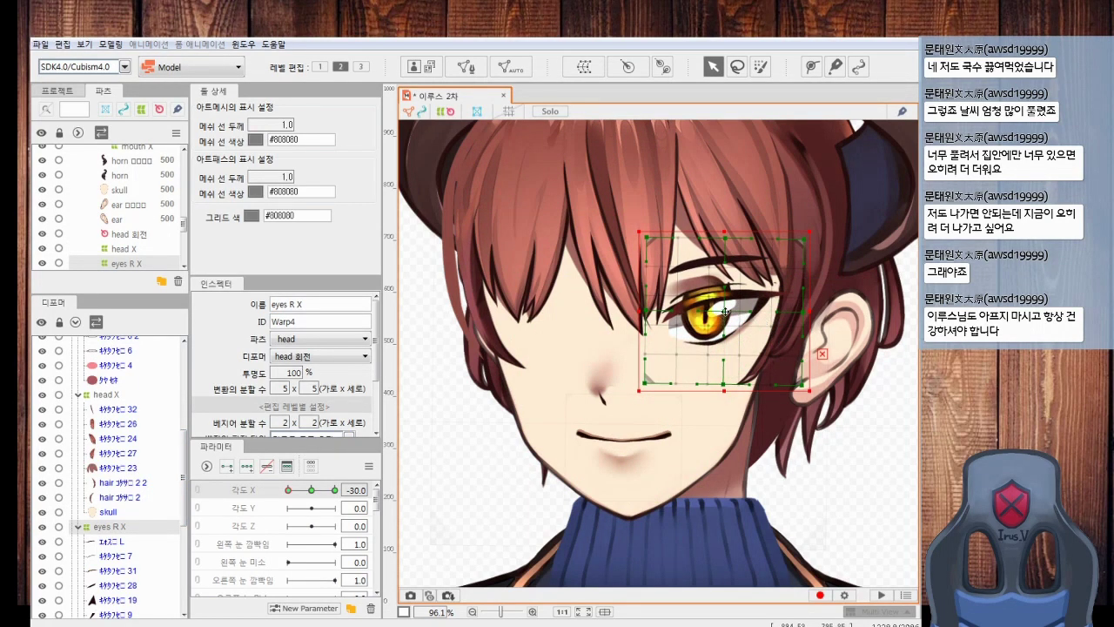
left_click_drag(723, 315, 724, 314)
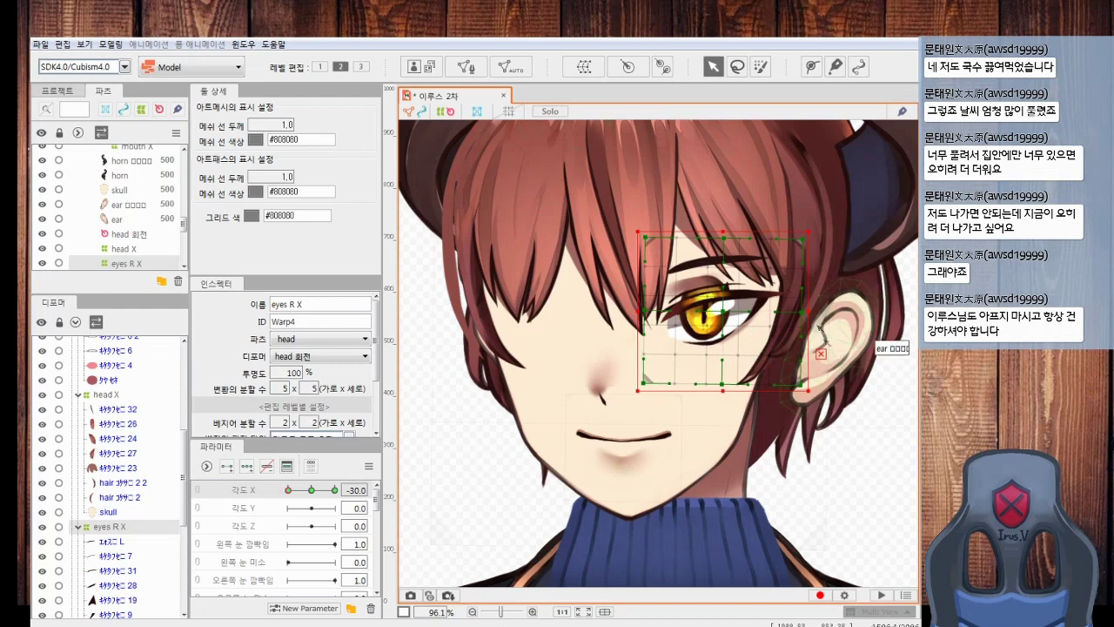
Nudge the nose-side control-point columns of the eyes R X deformer to the right at -30.0 and preview 각도 X
left_click_drag(682, 222, 598, 394)
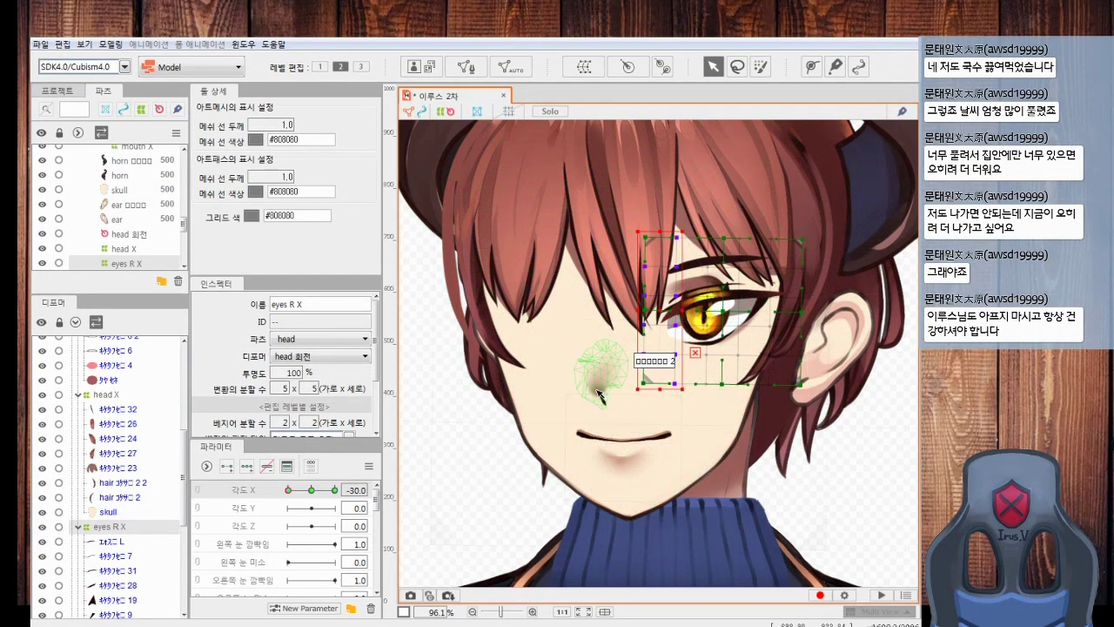
key("Right")
left_click_drag(670, 205, 601, 437)
scroll(810, 320, "down", 3)
left_click(516, 394)
left_click_drag(288, 491, 315, 511)
Key the far-side horn and ear meshes at three points on 각도 X and shift them slightly towards the face at -30.0
left_click(659, 344)
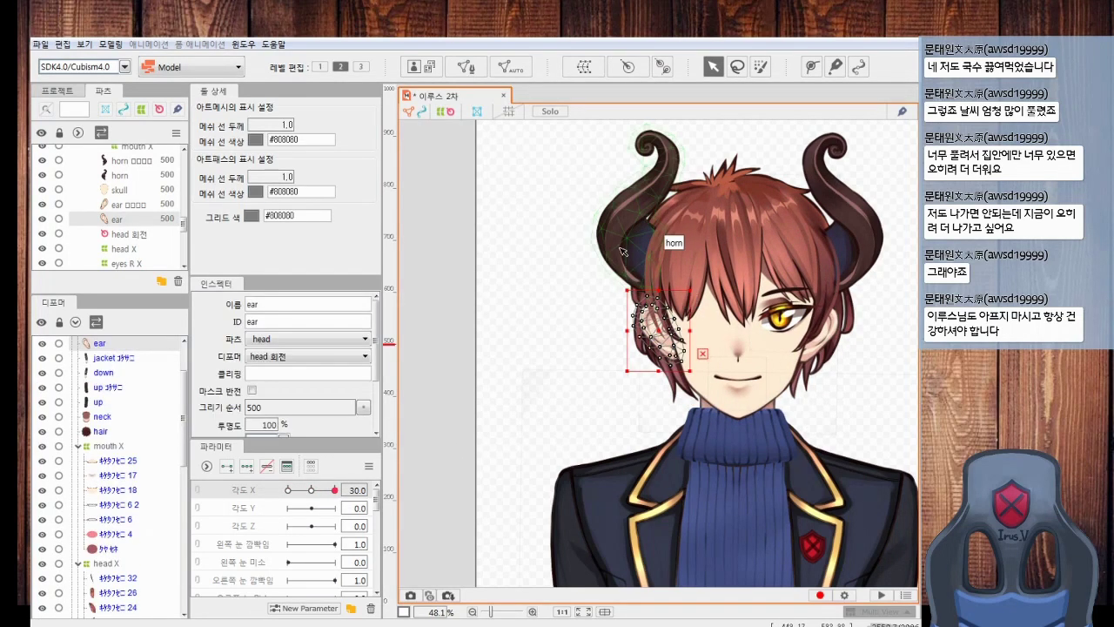
left_click(629, 238, "shift")
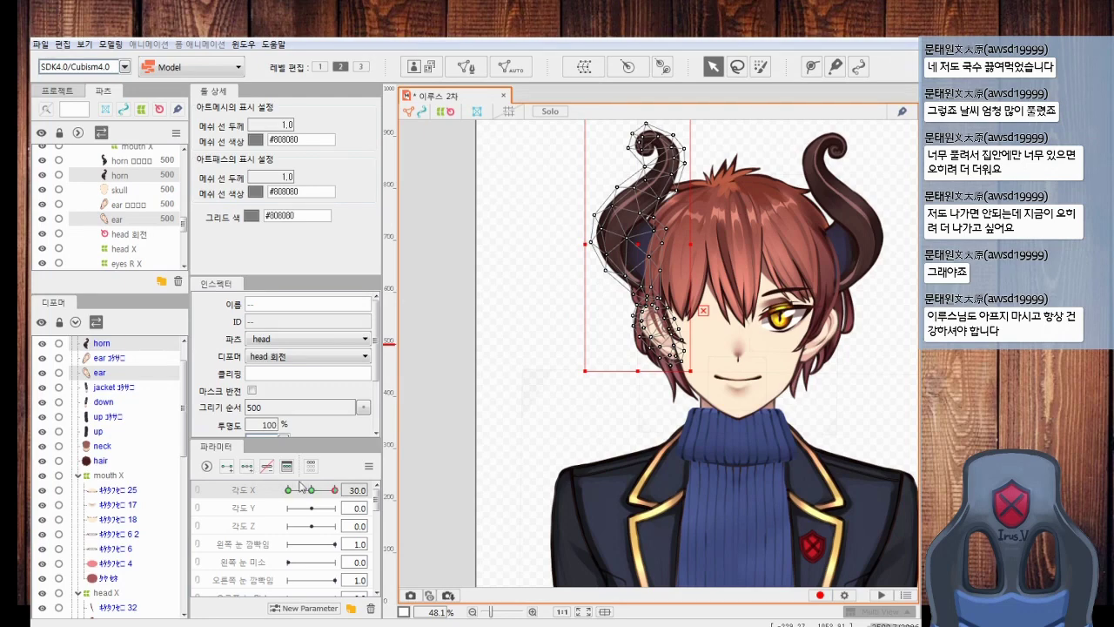
left_click_drag(301, 486, 265, 493)
scroll(659, 306, "up", 4)
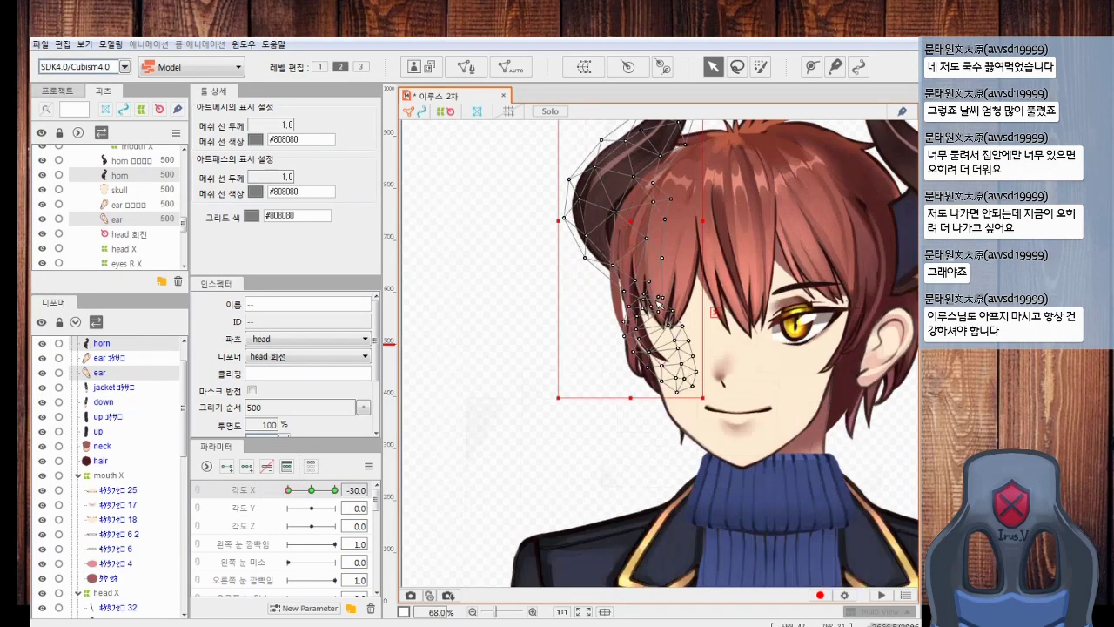
scroll(659, 305, "down", 2)
left_click_drag(287, 493, 257, 493)
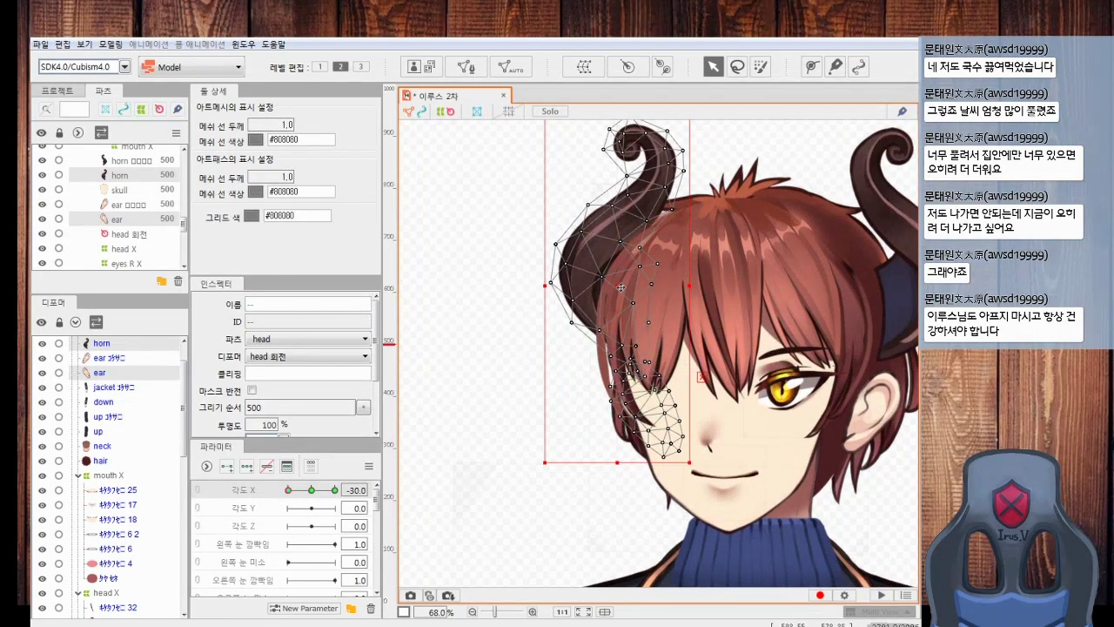
left_click_drag(297, 493, 318, 526)
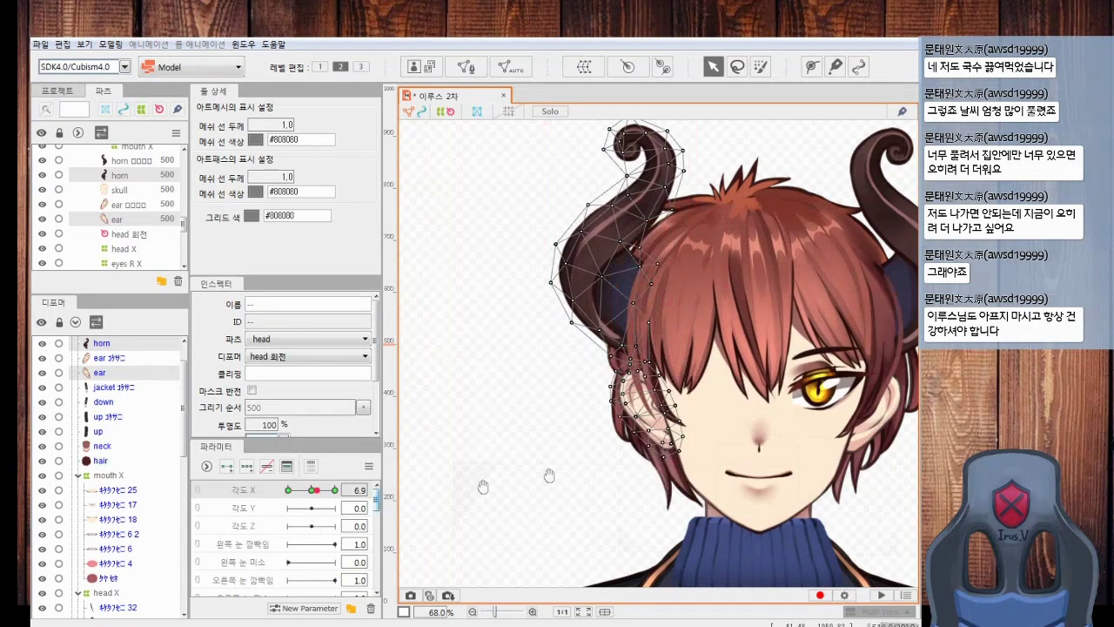
Key the horn and ear meshes beside the visible eye at three points on 각도 X and shift them inward at -30.0
left_click_drag(869, 397, 761, 413)
left_click(775, 426)
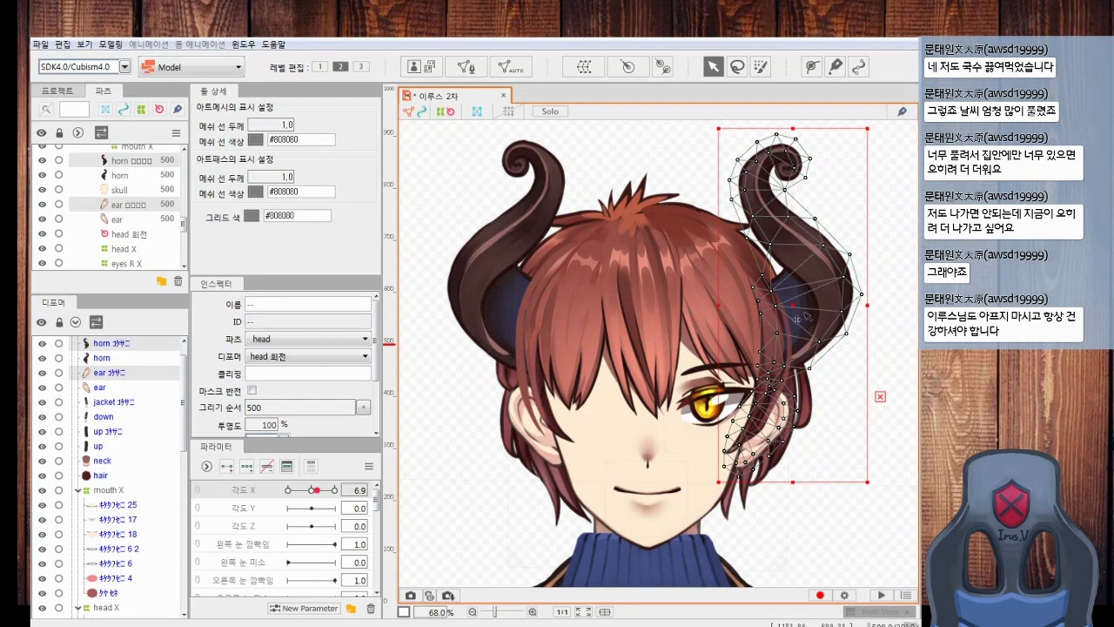
left_click_drag(315, 496, 259, 505)
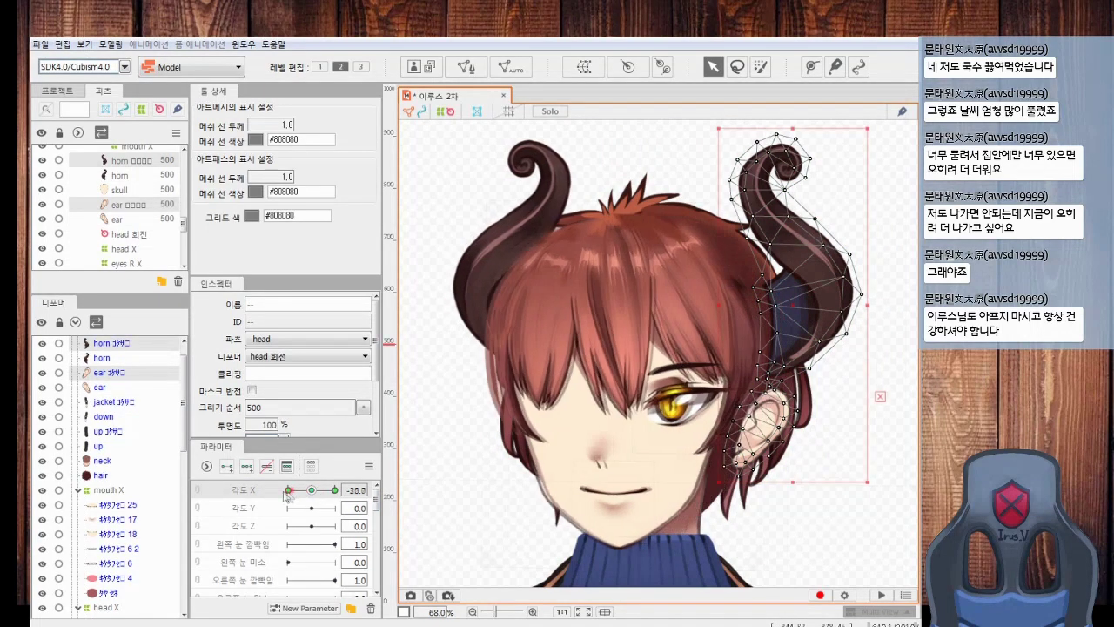
left_click_drag(784, 309, 764, 307)
mouse_move(288, 490)
left_mouse_down()
mouse_move(312, 492)
mouse_move(288, 502)
mouse_move(320, 502)
mouse_move(285, 508)
left_mouse_up()
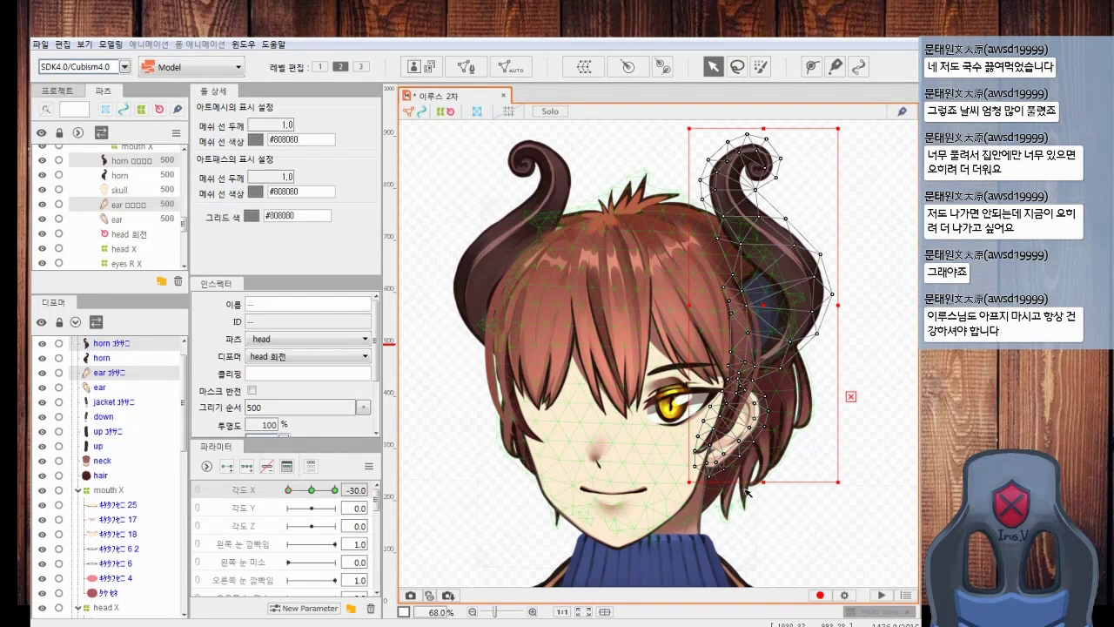
Key the back hair mesh at three points on 각도 X and shift it slightly to the right at -30.0
left_click(750, 491)
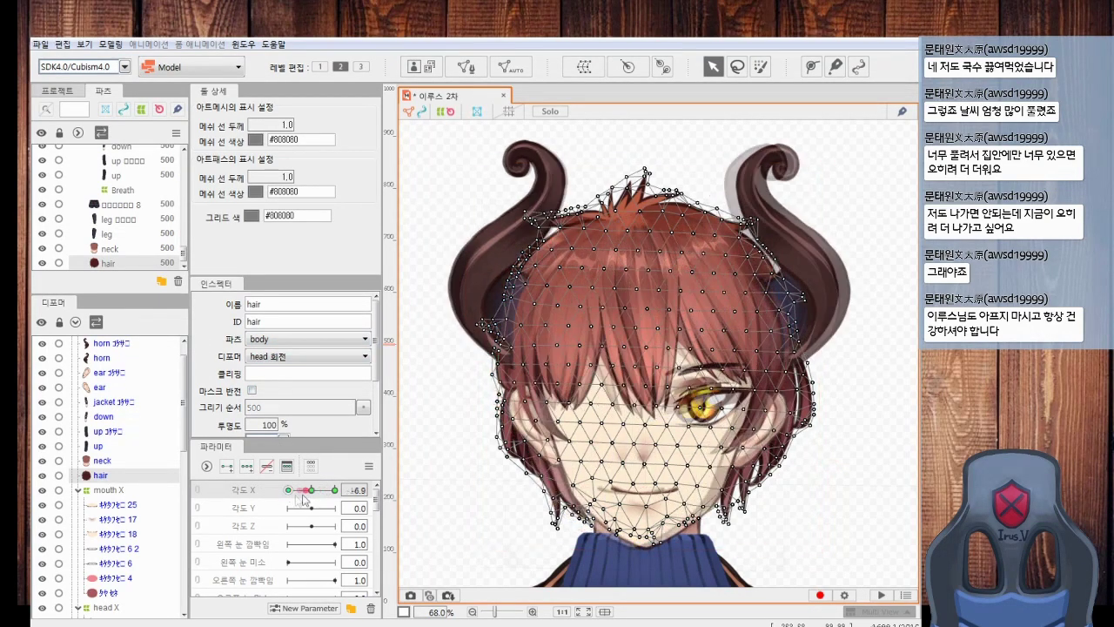
left_click_drag(642, 357, 650, 358)
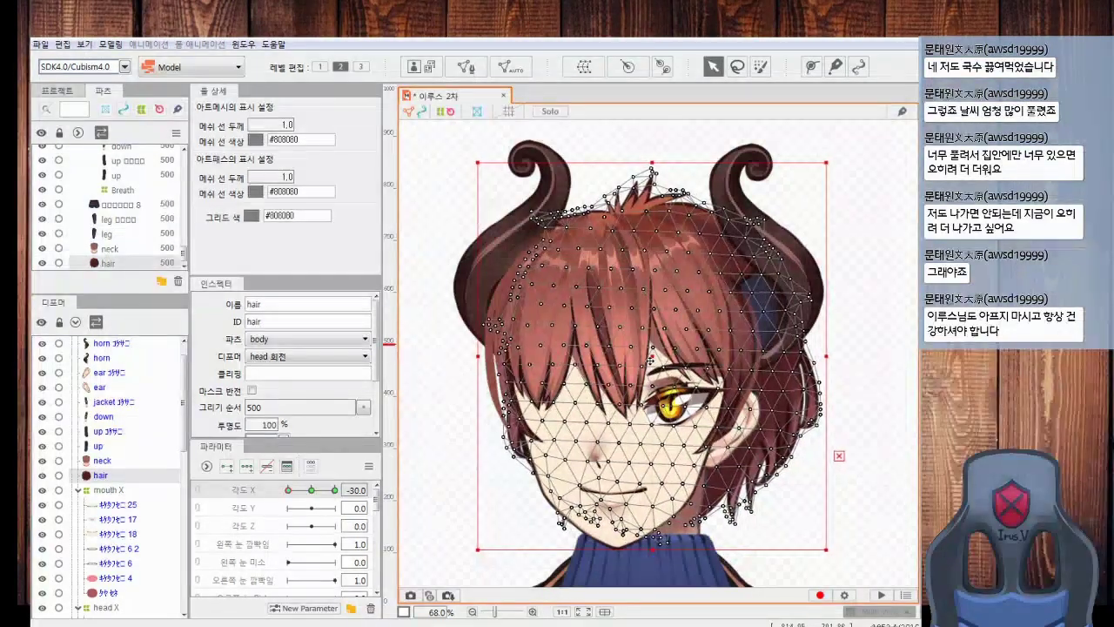
left_click(475, 500)
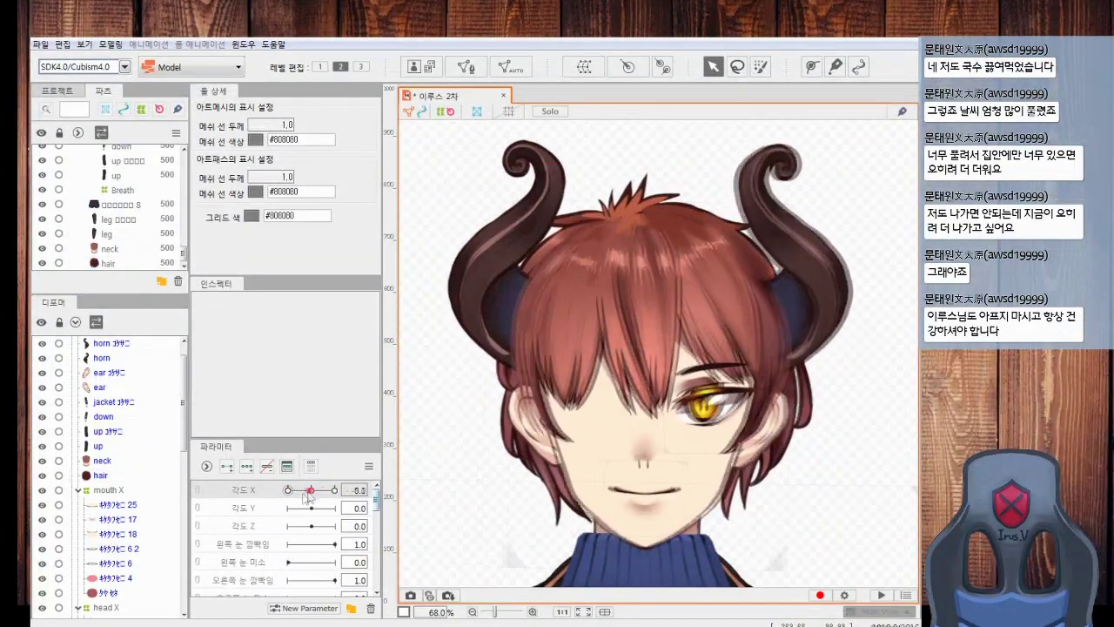
mouse_move(275, 507)
left_mouse_down()
mouse_move(320, 505)
mouse_move(273, 513)
mouse_move(299, 519)
mouse_move(274, 511)
left_mouse_up()
Shift the two leftmost control-point columns of the head X deformer slightly to the right at 각도 X -30.0
scroll(715, 440, "down", 5)
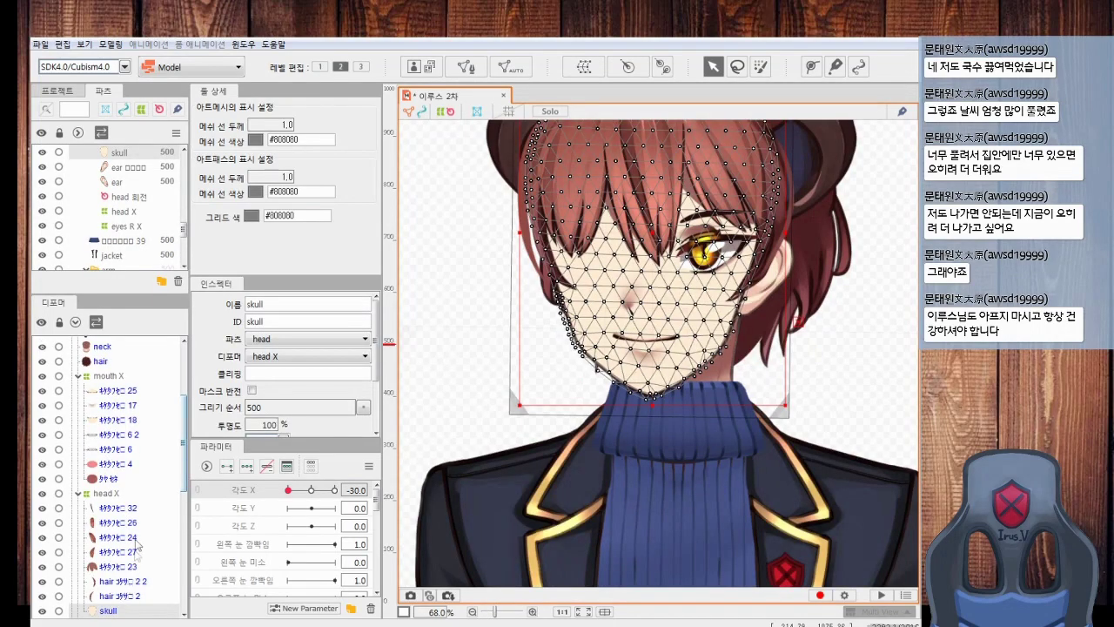
left_click(115, 495)
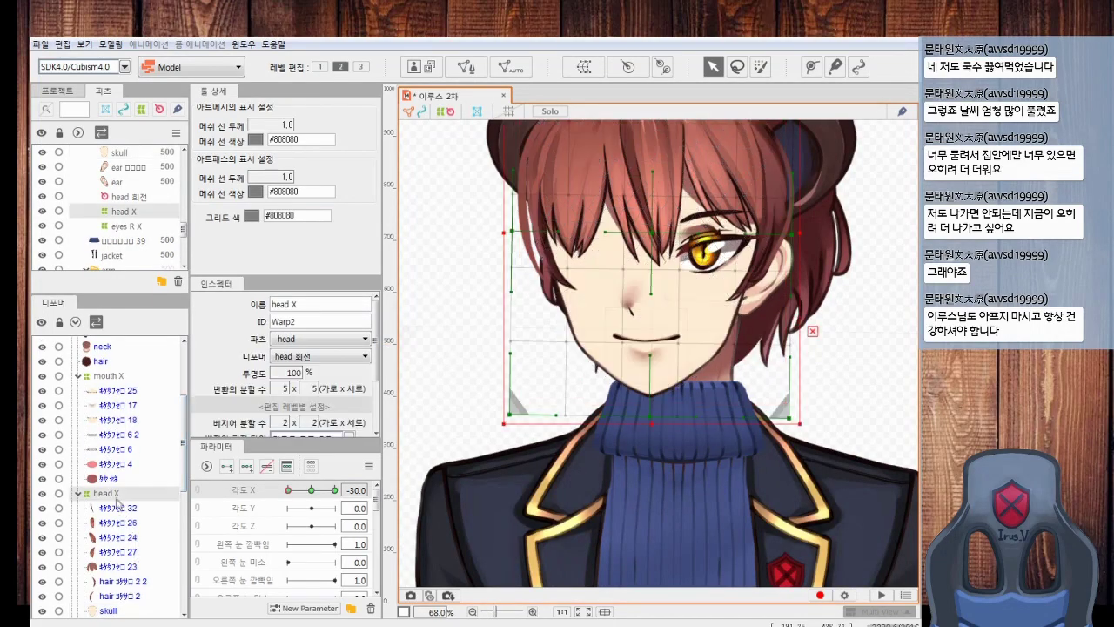
left_click_drag(511, 336, 494, 425)
left_click_drag(540, 241, 534, 256)
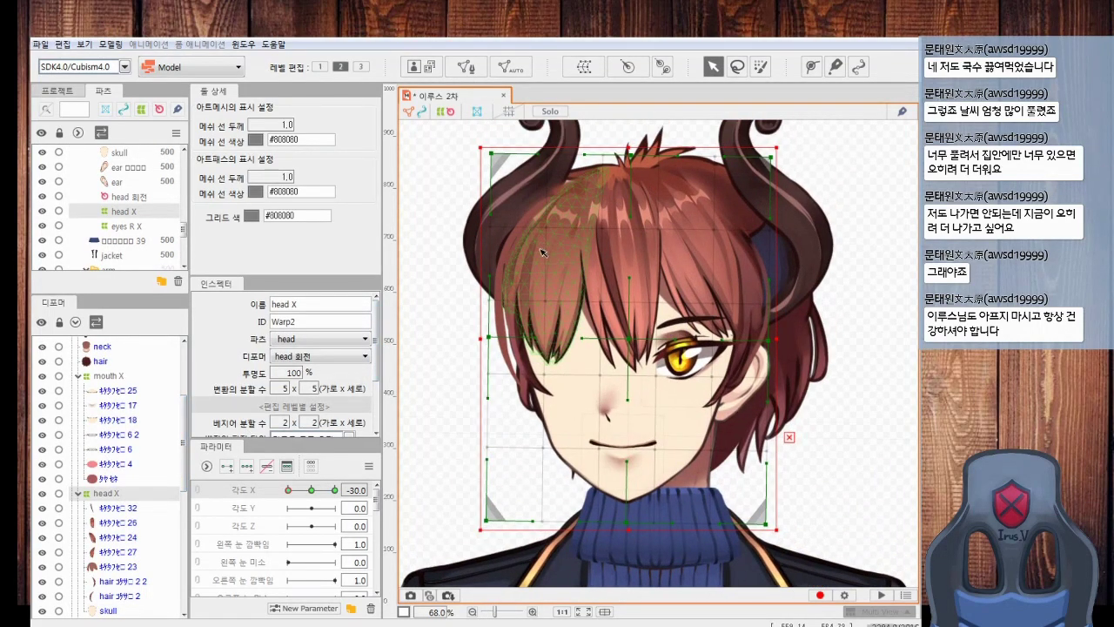
scroll(541, 244, "down", 3)
left_click_drag(559, 166, 475, 431)
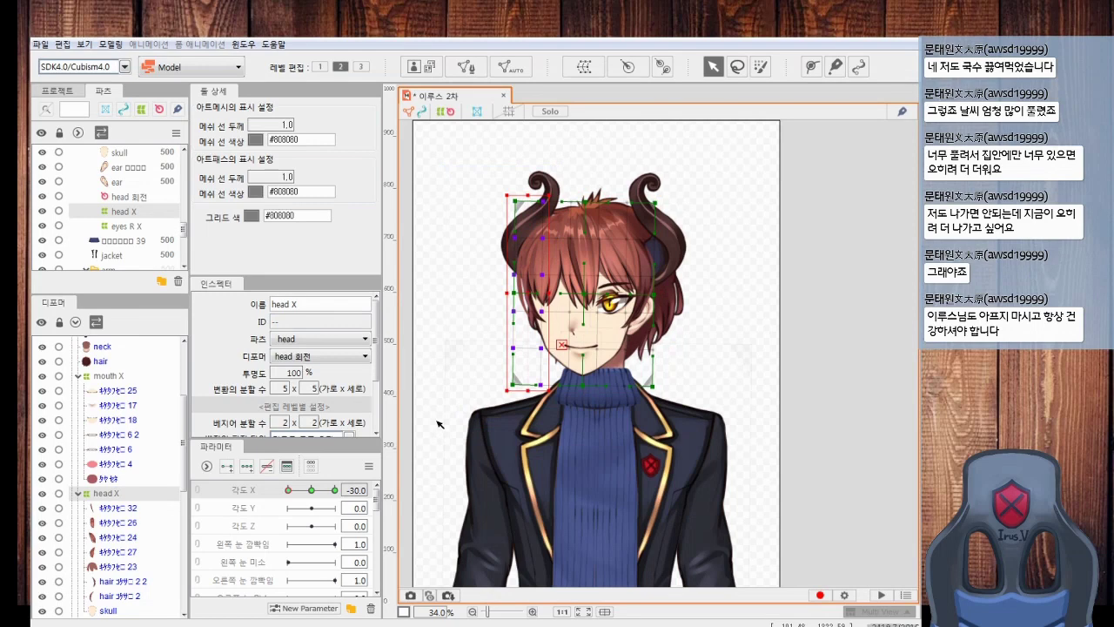
scroll(546, 303, "up", 3)
left_click_drag(549, 304, 552, 305)
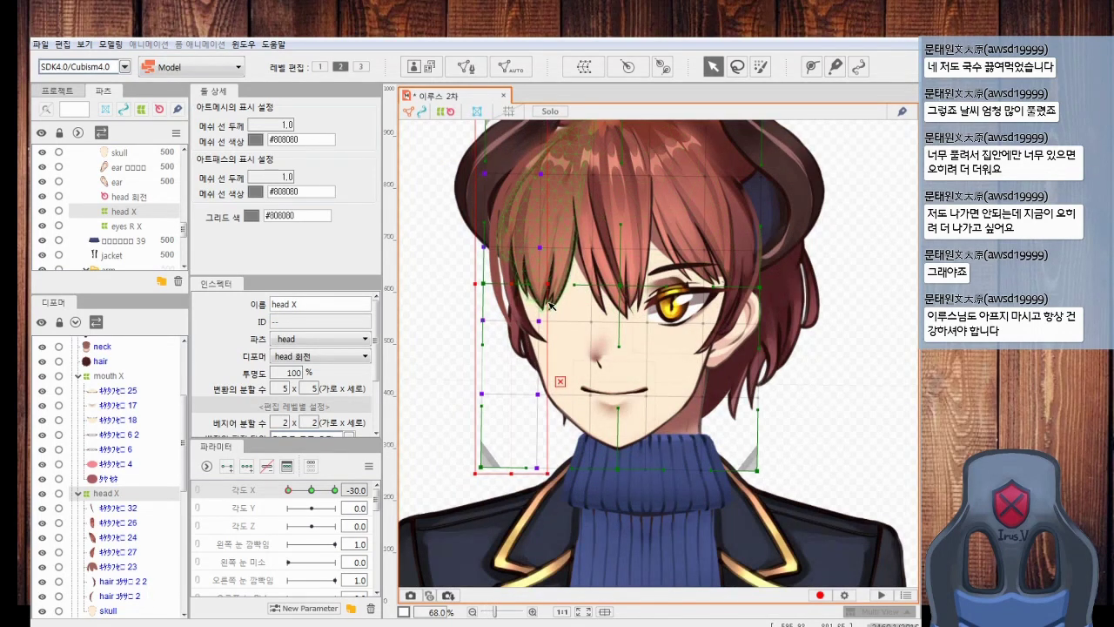
Nudge only the outermost left column of the head X deformer four steps to the right
scroll(550, 304, "down", 3)
left_click_drag(532, 173, 476, 409)
key("Right")
key("Right")
key("Right")
key("Right")
scroll(601, 243, "up", 3)
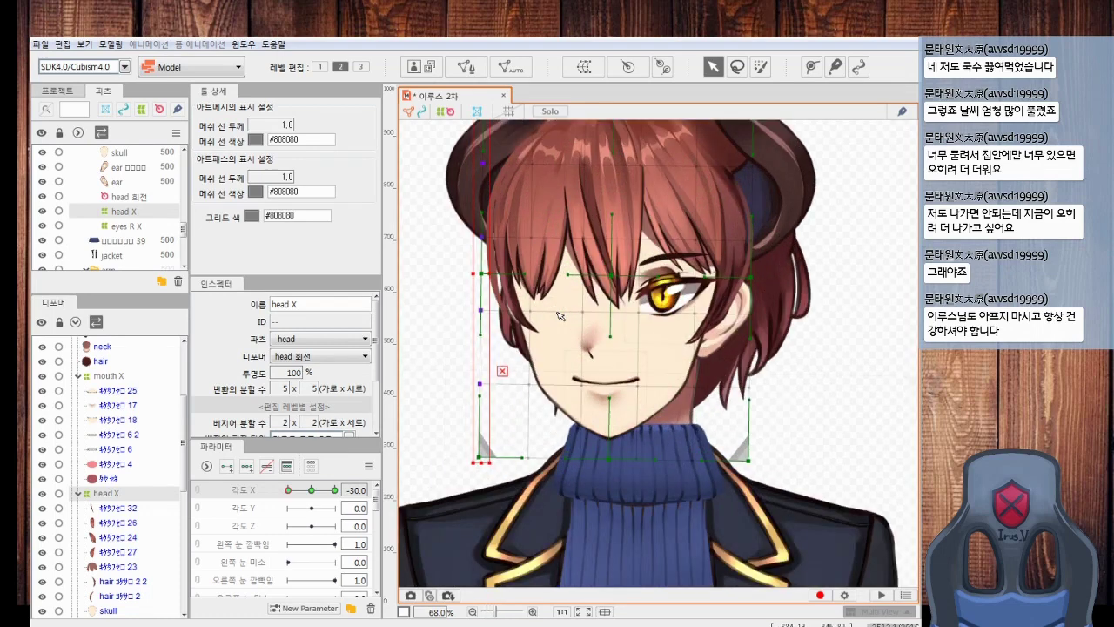
Nudge the two rightmost control-point columns of the head X deformer three steps to the right to widen the near side
left_click_drag(635, 130, 879, 533)
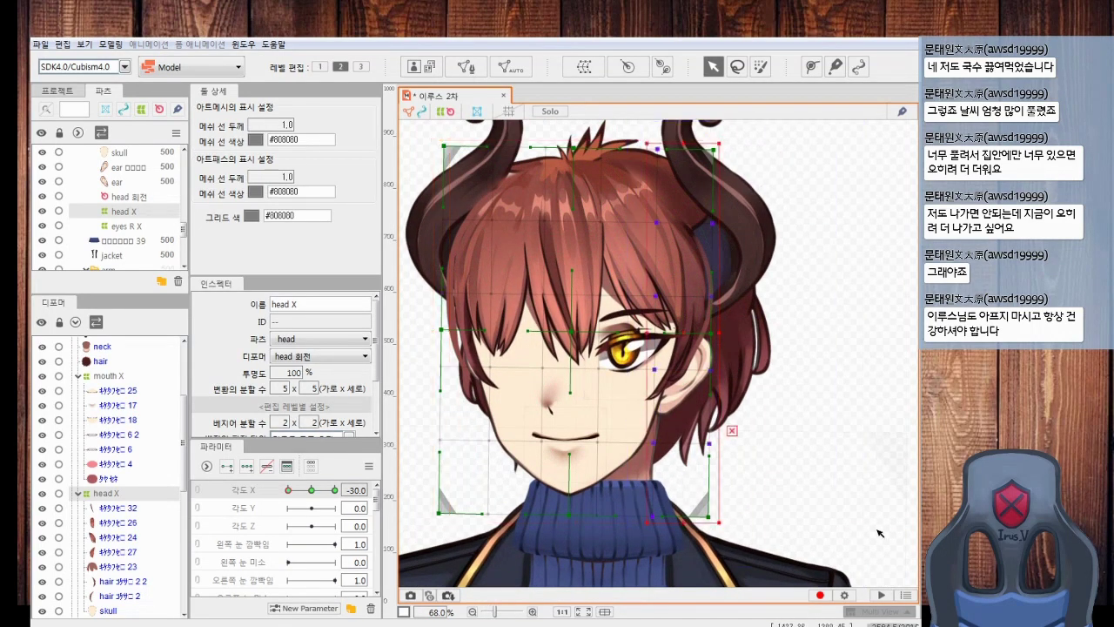
key("Right")
key("Right")
key("Right")
left_click_drag(803, 128, 695, 528)
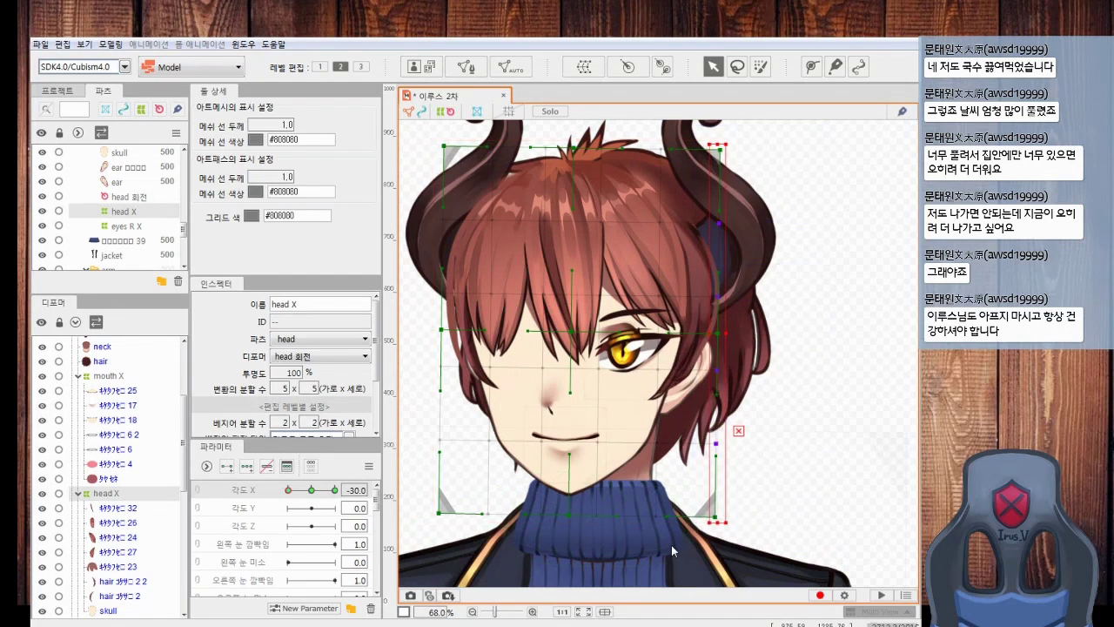
scroll(734, 433, "down", 3)
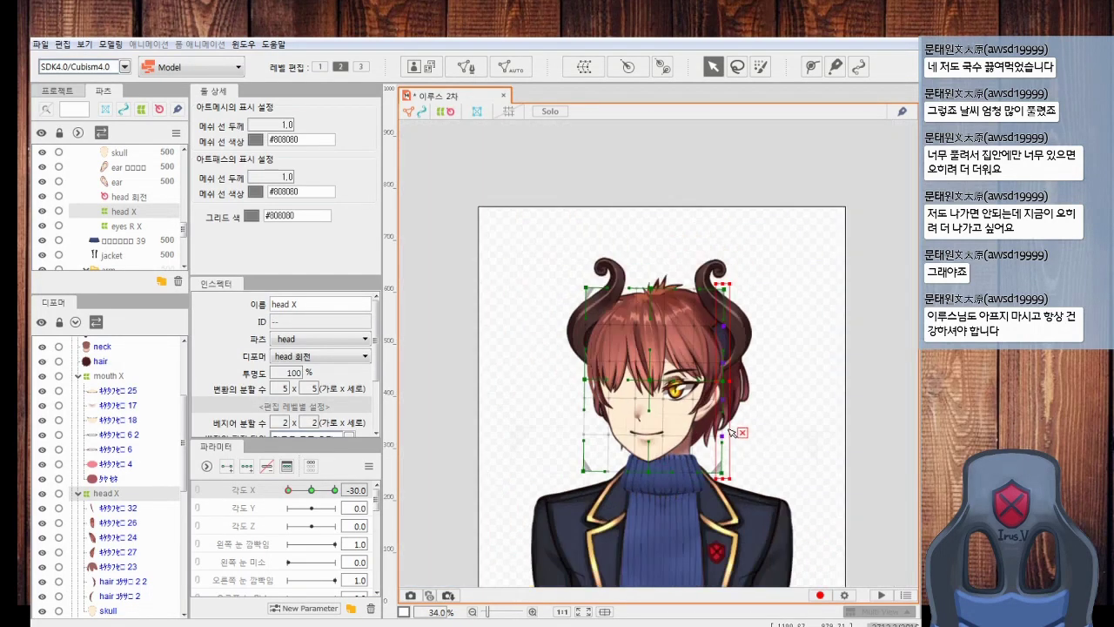
left_click(691, 191)
Preview the head turn on 각도 X and examine the hair, horns and face at -30.0
left_click_drag(330, 490, 280, 492)
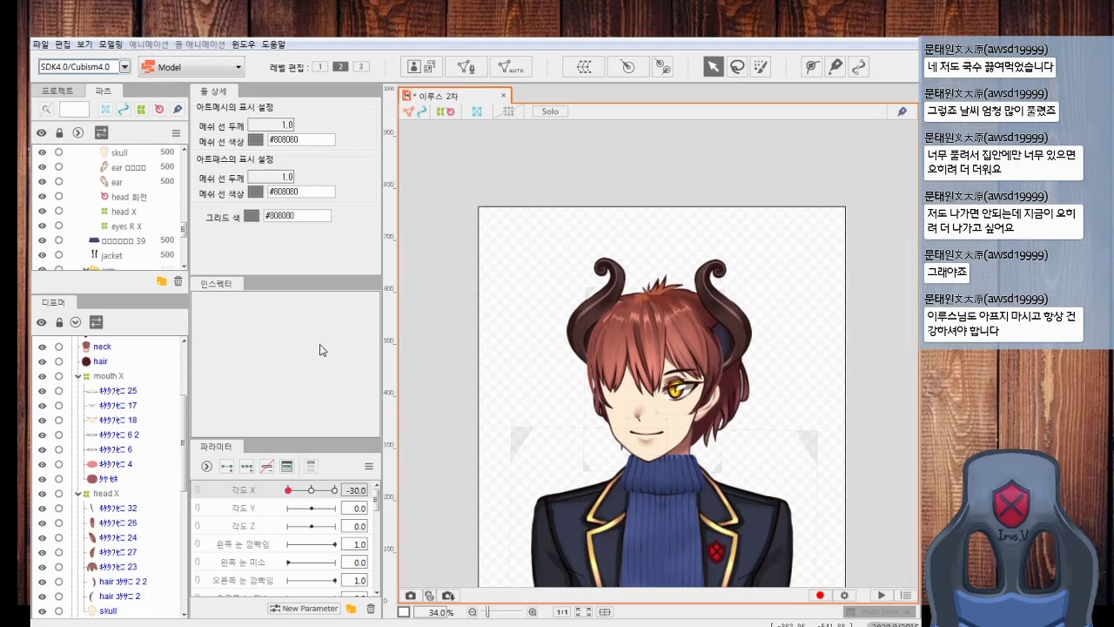
scroll(764, 459, "up", 5)
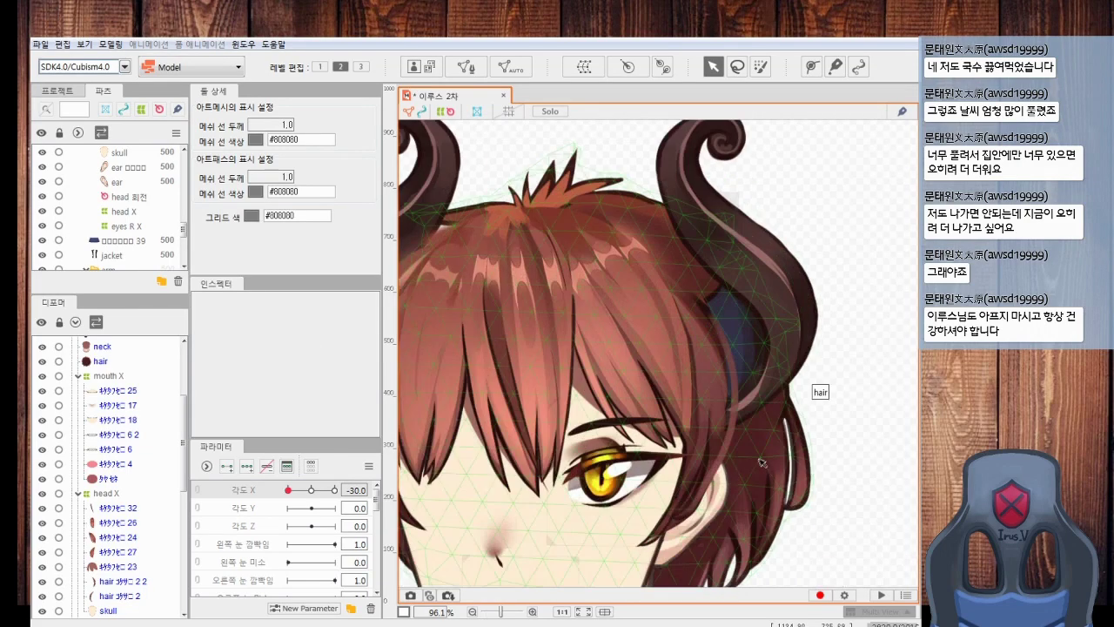
scroll(760, 462, "down", 5)
scroll(730, 543, "up", 1)
left_click_drag(728, 541, 730, 481)
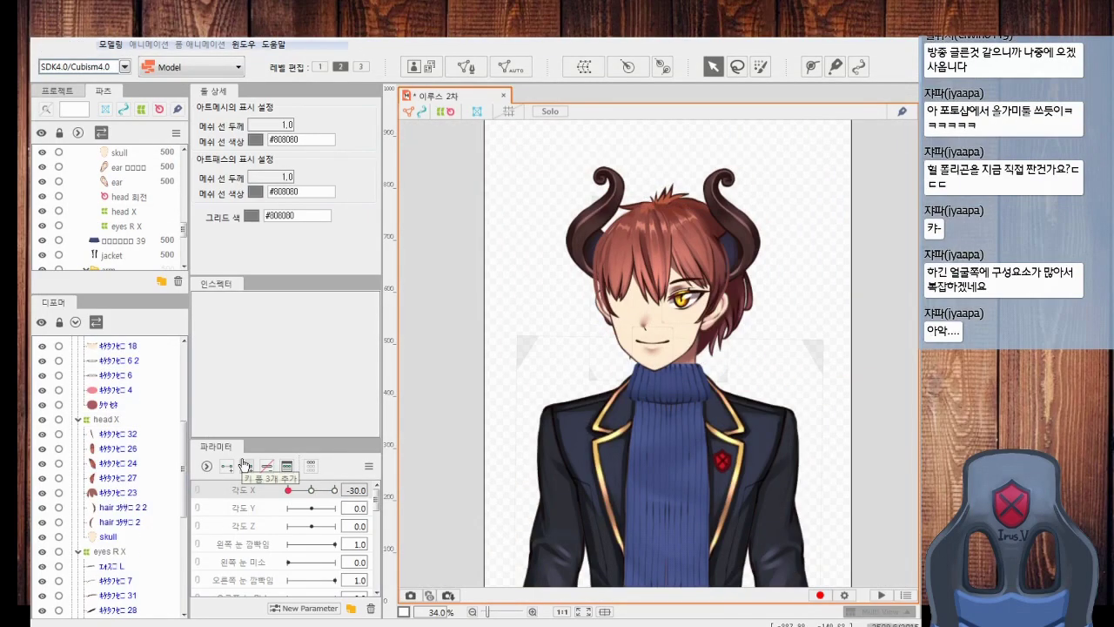
Set 각도 X to 30.0 and select the outermost left control-point column of the mouth X deformer
scroll(653, 366, "up", 3)
left_click(109, 420)
left_click(334, 490)
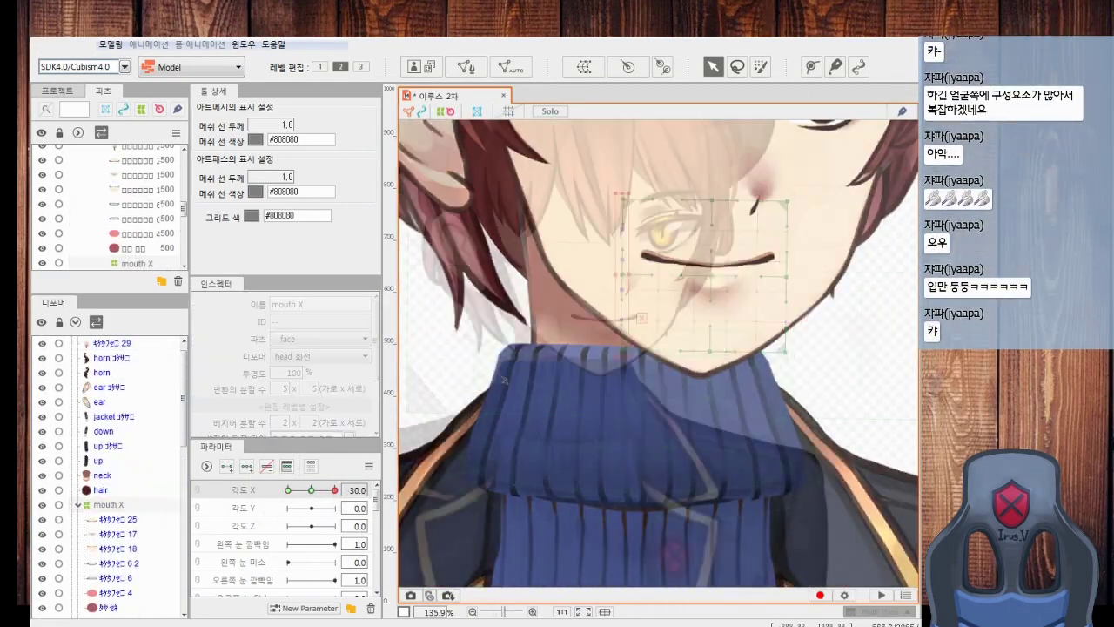
left_click(527, 330)
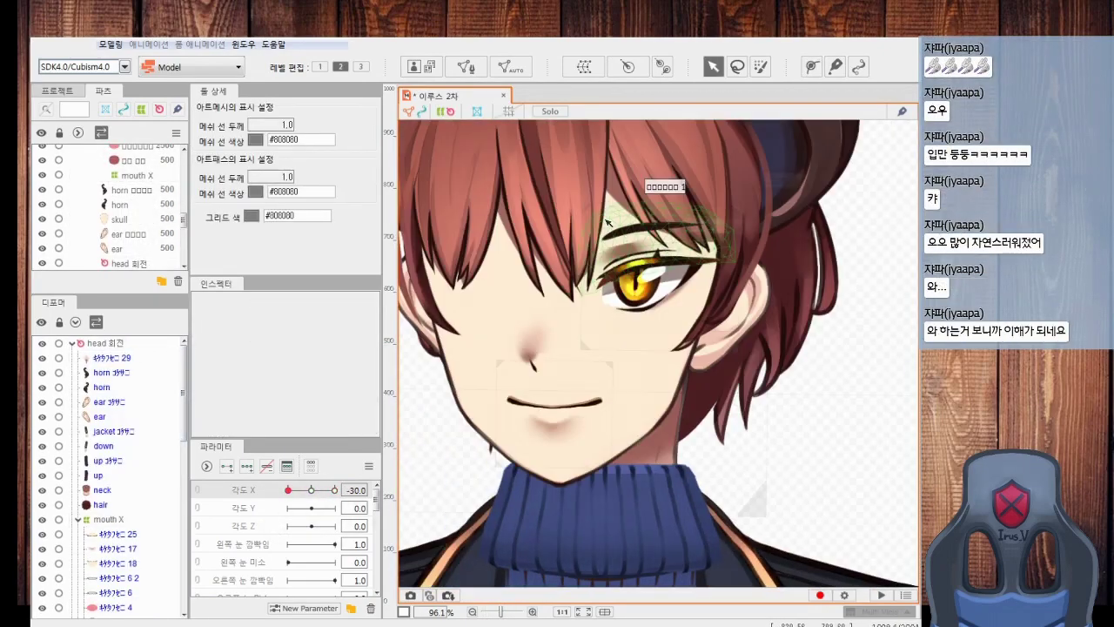
Check the turned head in a full upper-body view at 각도 X -30.0 and return 각도 X to 0.0
scroll(128, 533, "down", 5)
left_click_drag(296, 496, 283, 544)
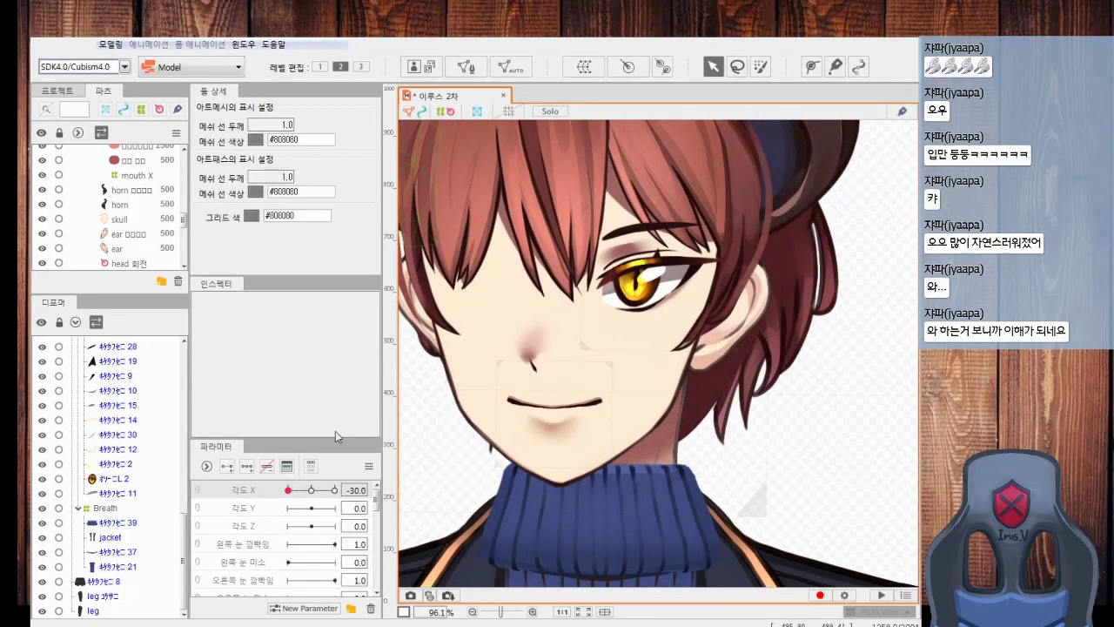
scroll(543, 306, "down", 3)
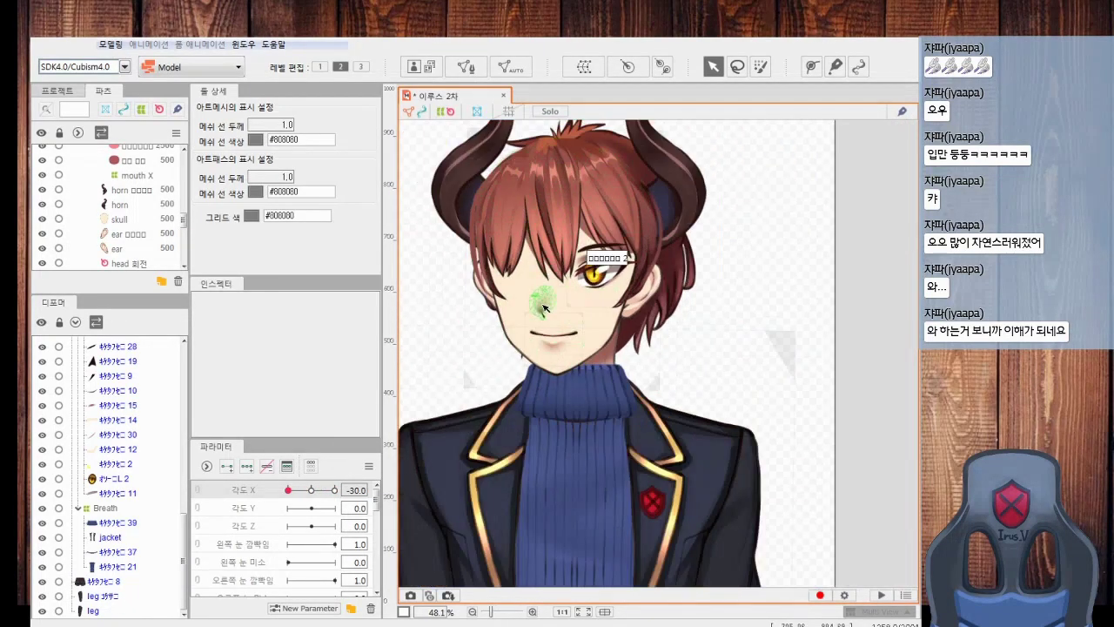
left_click(316, 491)
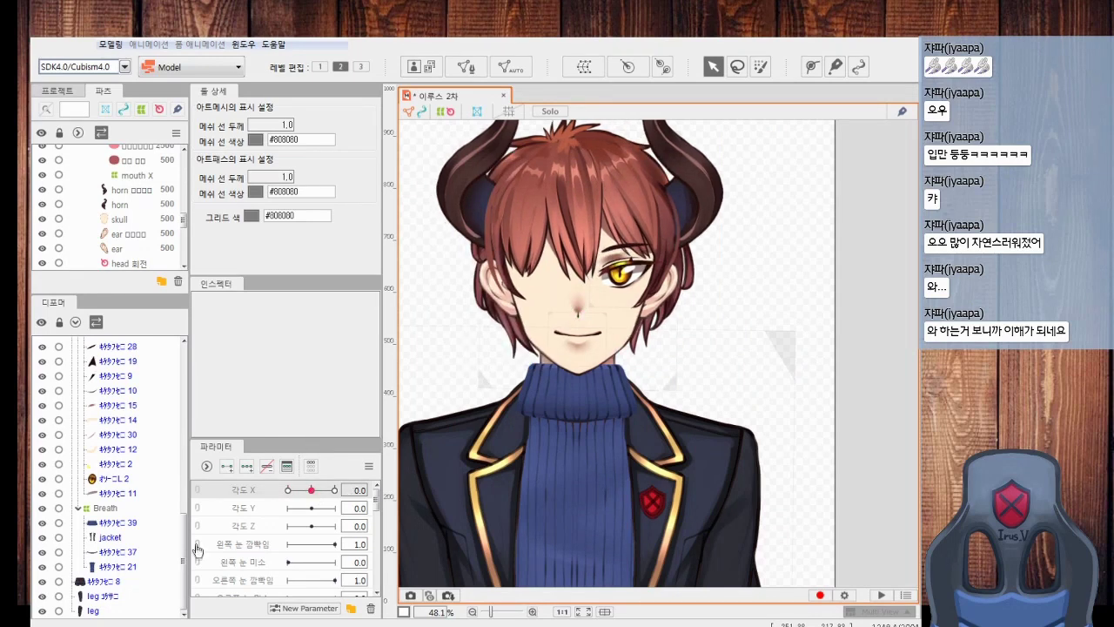
Wrap head X in a parent warp deformer named head Y, add three keys on 각도 Y, and set the parameter to 30.0
scroll(183, 503, "up", 3)
scroll(182, 503, "down", 3)
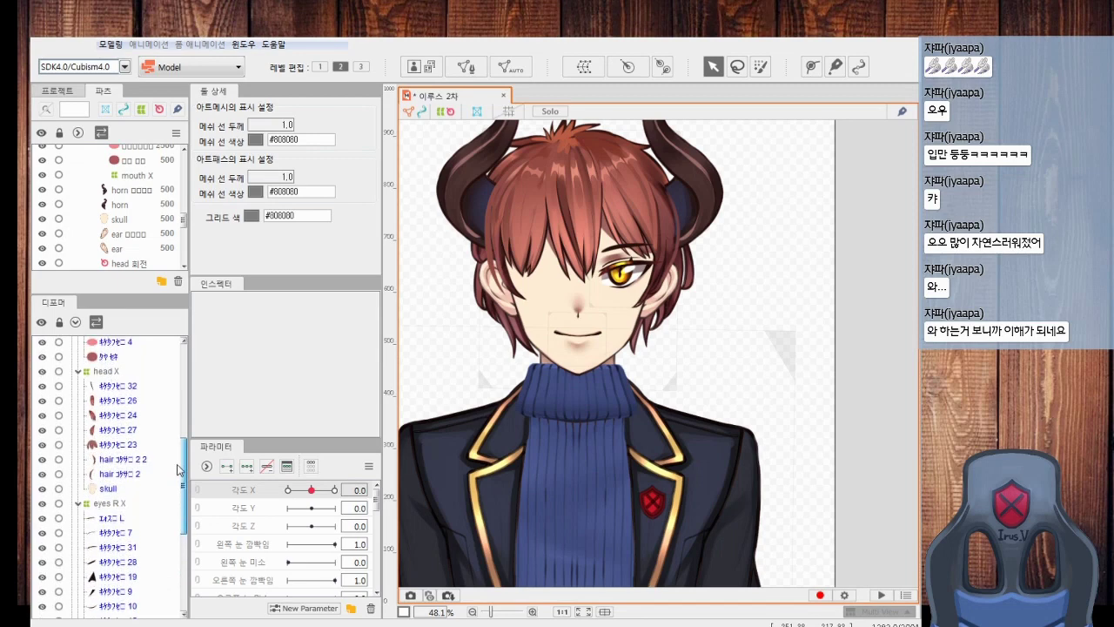
left_click(107, 485)
left_click(314, 509)
left_click_drag(311, 513, 372, 520)
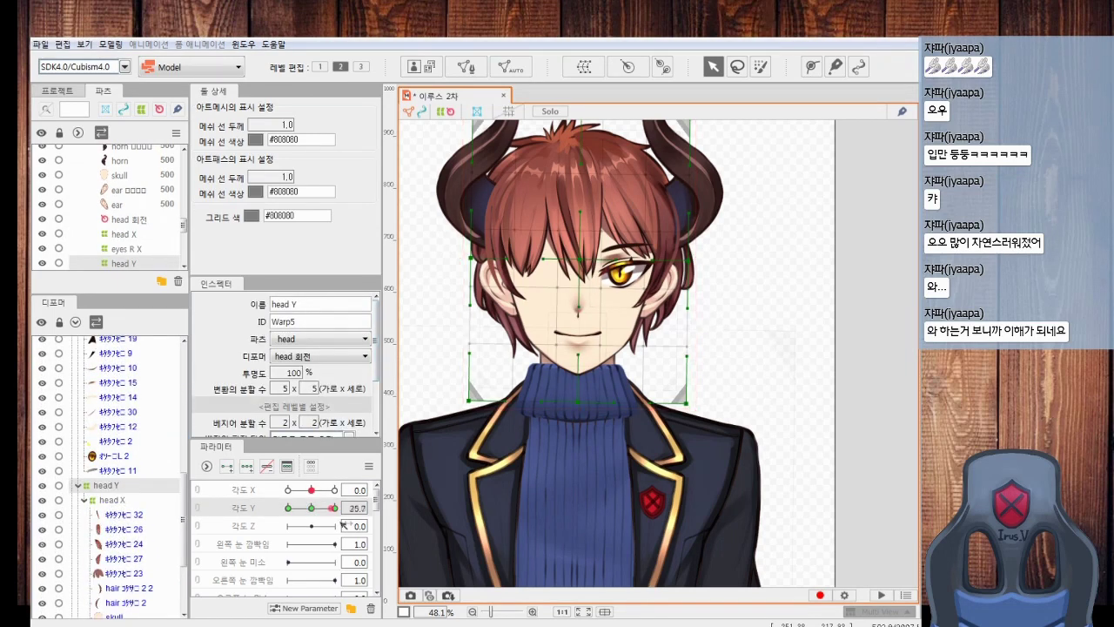
Raise the whole head Y deformer slightly at 각도 Y 30.0, and nudge its two topmost control-point rows down to compress the crown
left_click_drag(571, 346, 582, 391)
left_click_drag(590, 305, 590, 295)
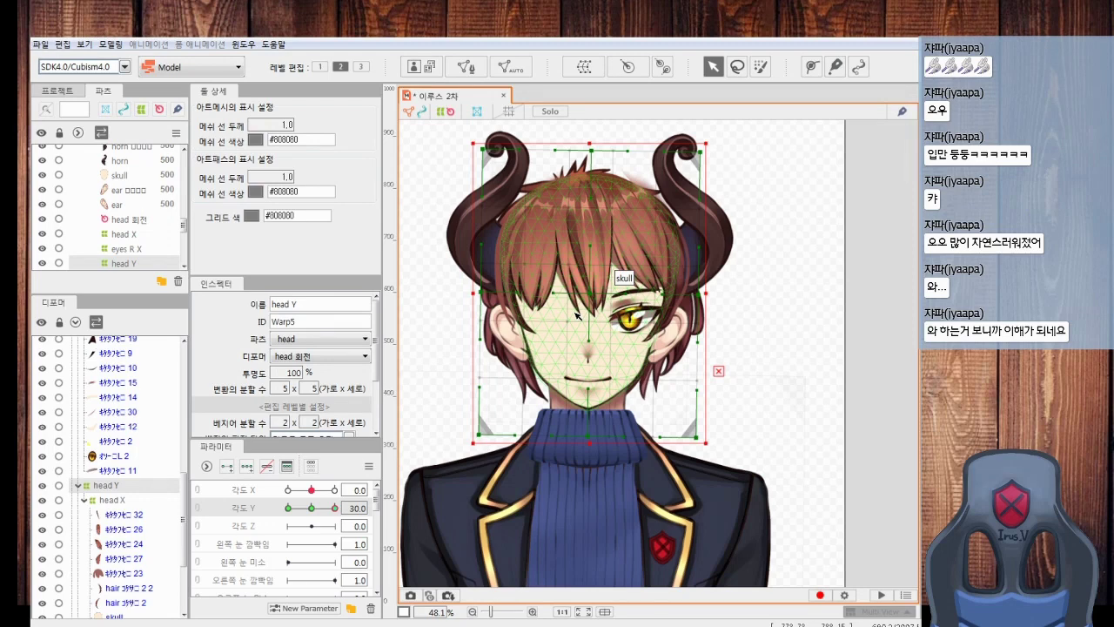
left_click_drag(507, 129, 776, 256)
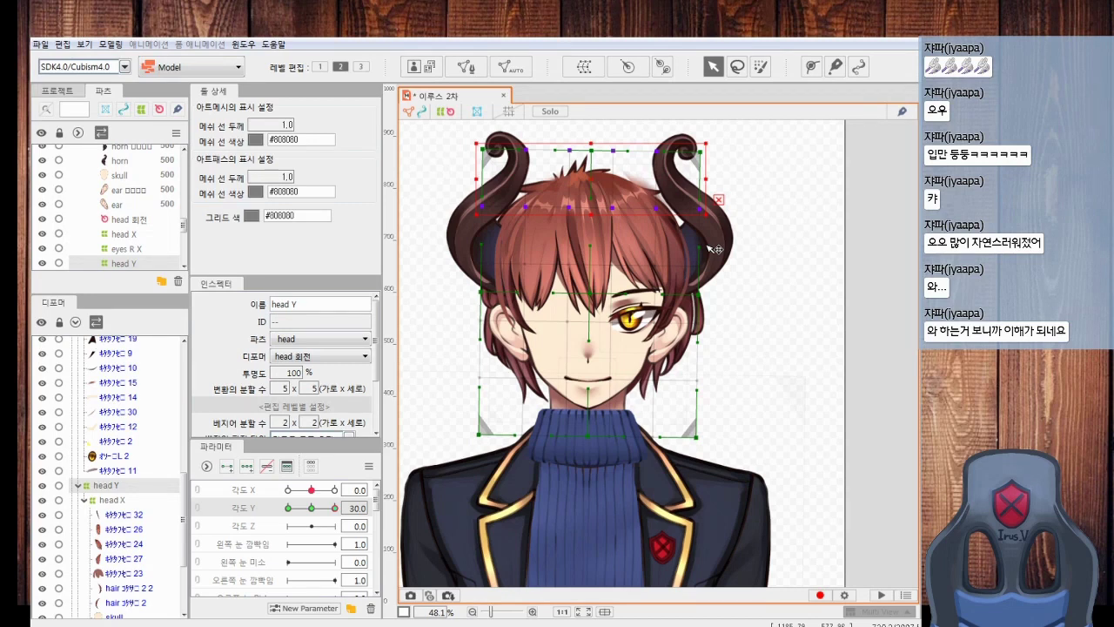
key("Down")
key("Down")
key("Down")
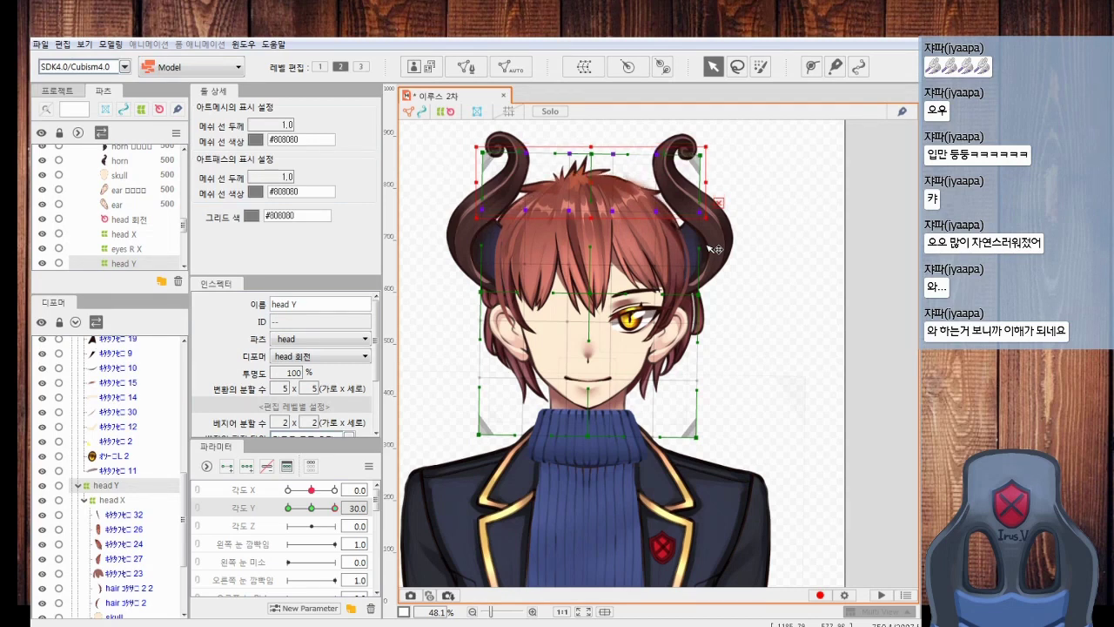
left_click_drag(463, 121, 746, 189)
key("shift+Down")
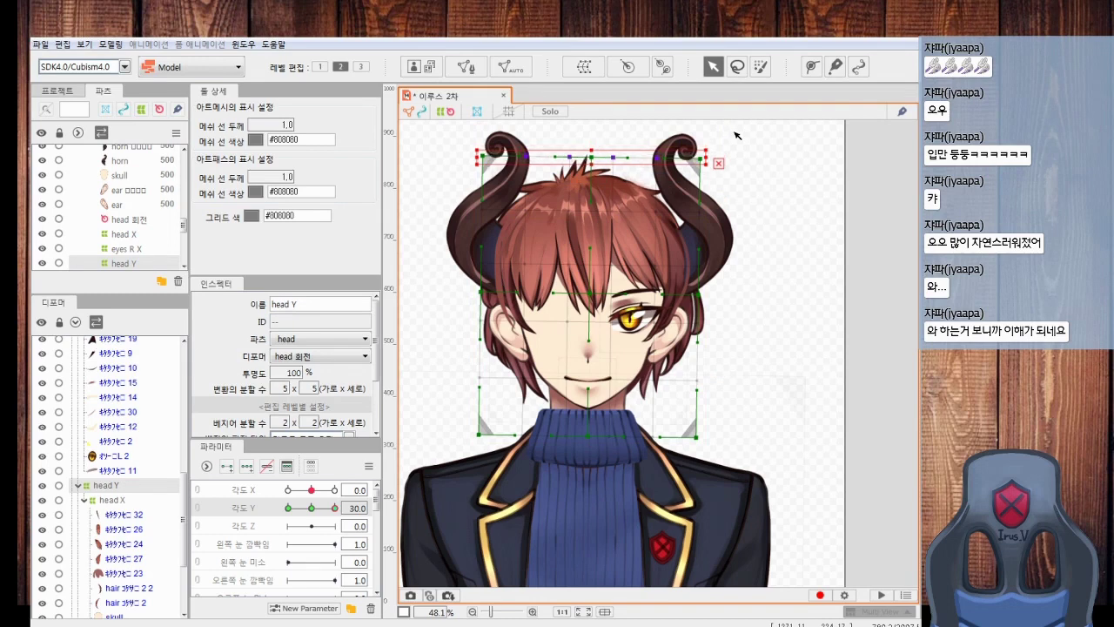
Nudge the two lowest control-point rows of head Y down, then the bottom row alone, and preview the tilt on 각도 Y
left_click_drag(437, 358, 872, 521)
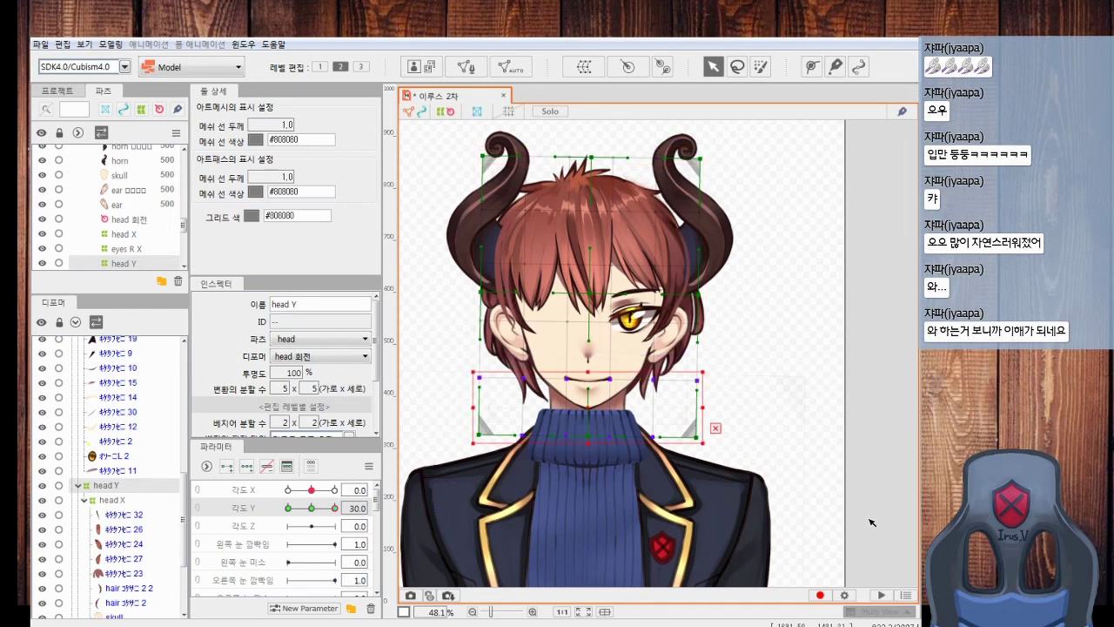
key("shift+Down")
left_click_drag(420, 421, 820, 468)
key("shift+Down")
left_click(408, 396)
left_click_drag(334, 509, 347, 540)
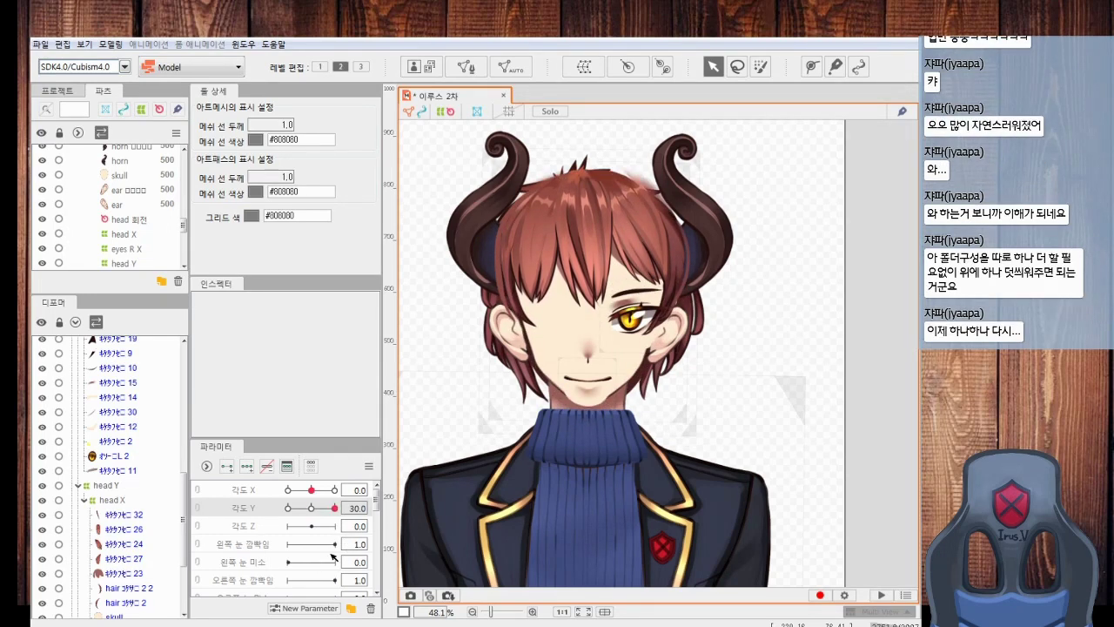
Wrap eyes R X in a warp deformer named Eyes R Y, add three keys on 각도 Y, and set the parameter to 30.0
left_click(311, 508)
left_click_drag(183, 517, 180, 448)
left_click(122, 455)
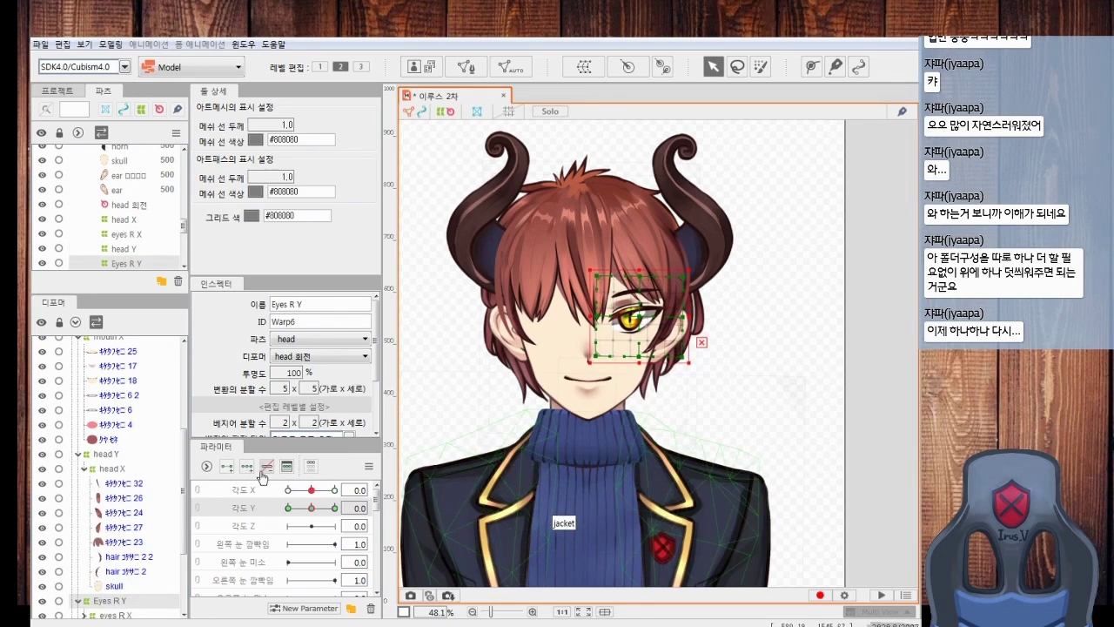
left_click_drag(311, 508, 345, 515)
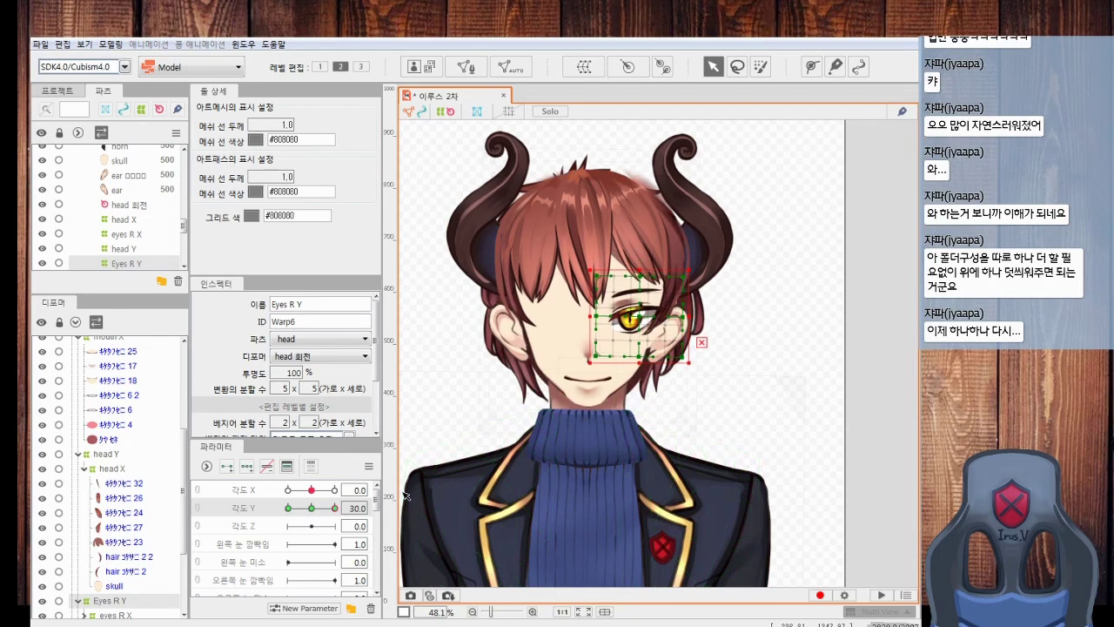
Nudge the upper control-point rows of Eyes R Y down to compress the eye area, and preview it on 각도 Y
scroll(642, 281, "up", 3)
left_click_drag(662, 409, 677, 313)
scroll(678, 306, "down", 3)
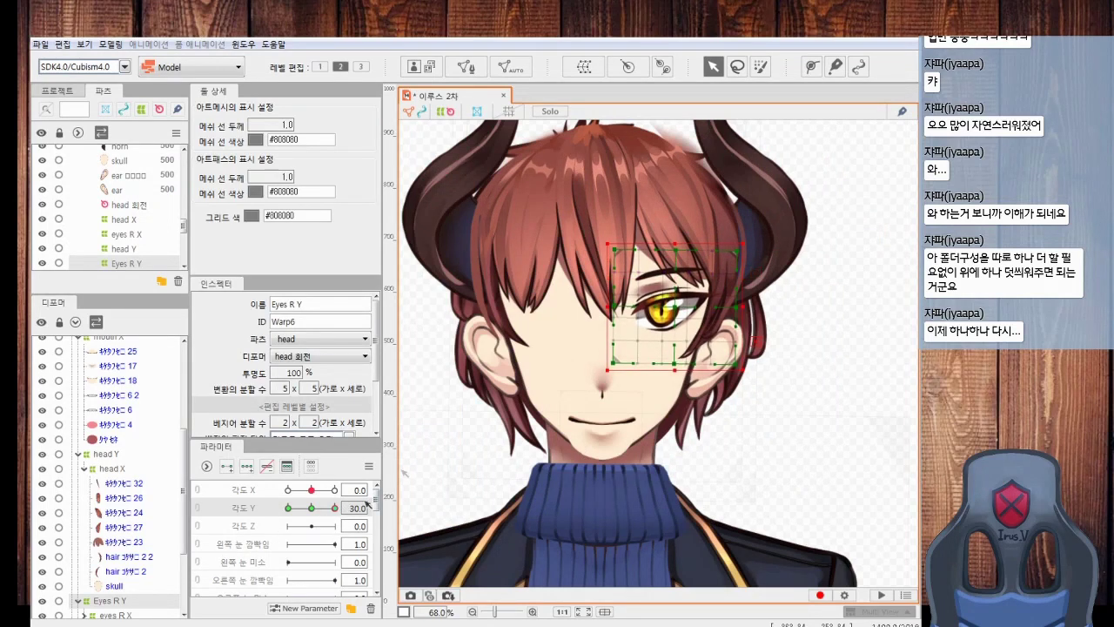
left_click_drag(773, 318, 781, 319)
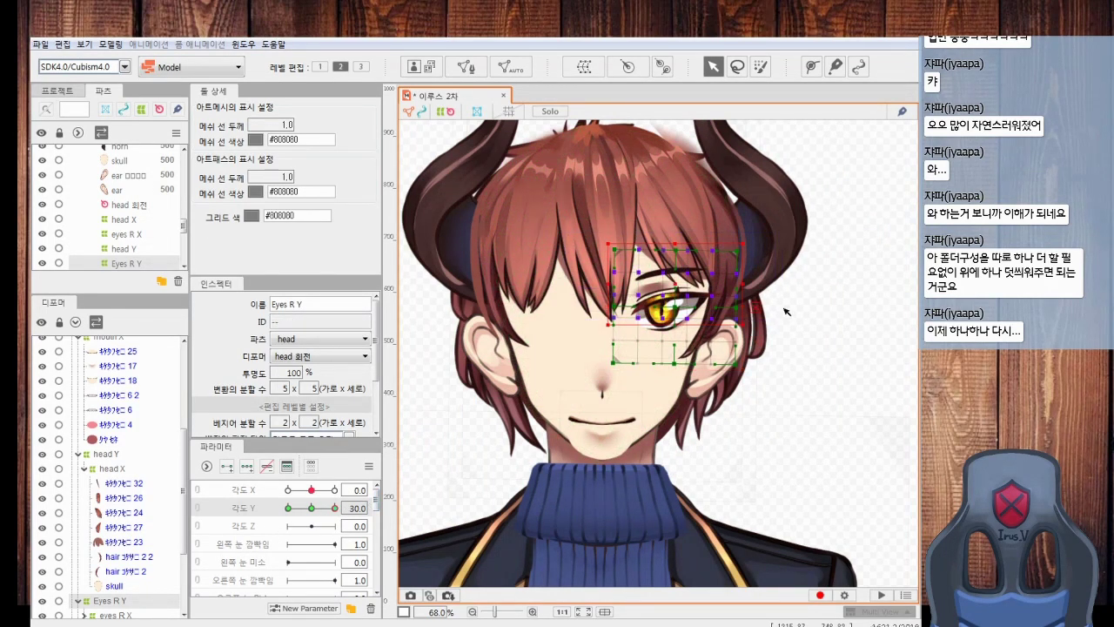
key("Down")
key("Down")
left_click_drag(574, 215, 755, 307)
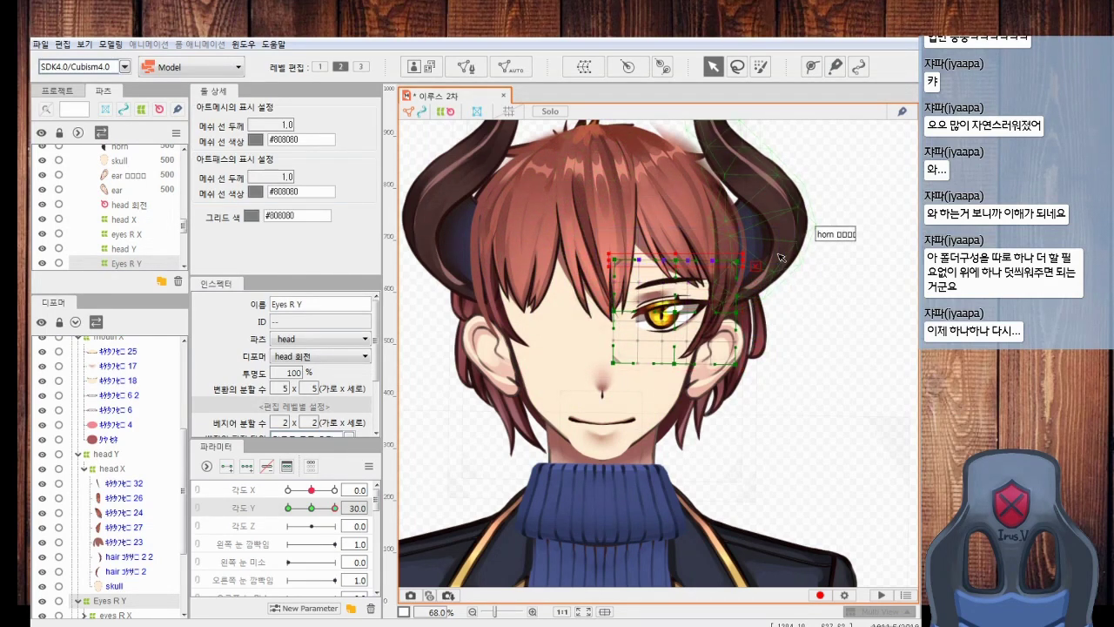
mouse_move(336, 508)
left_mouse_down()
mouse_move(313, 509)
mouse_move(342, 526)
left_mouse_up()
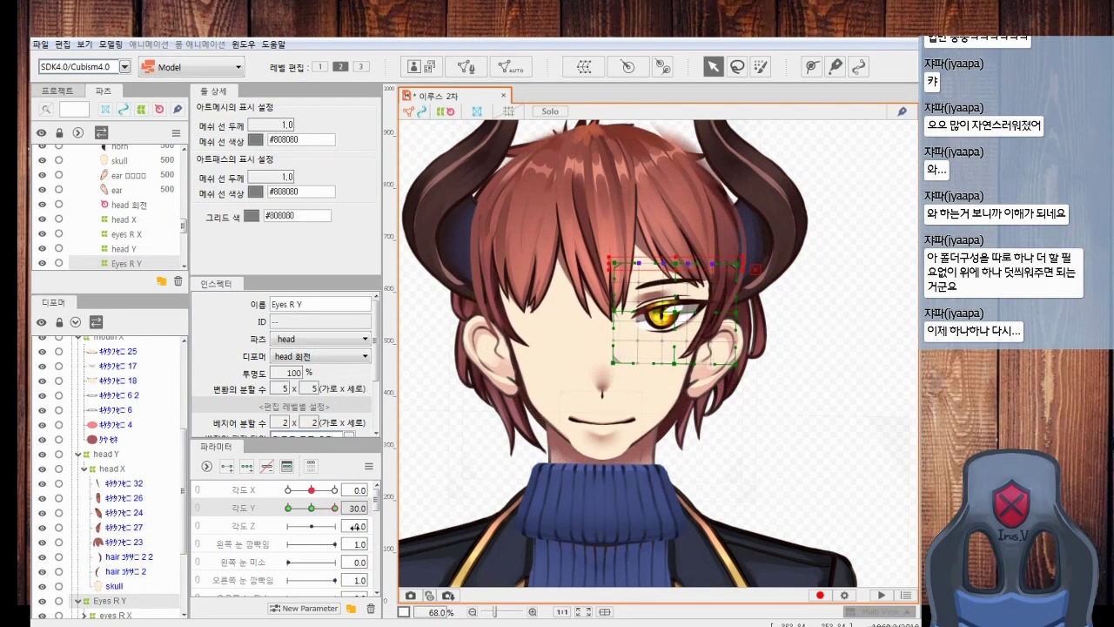
left_click(787, 428)
mouse_move(325, 508)
left_mouse_down()
mouse_move(307, 510)
mouse_move(341, 512)
left_mouse_up()
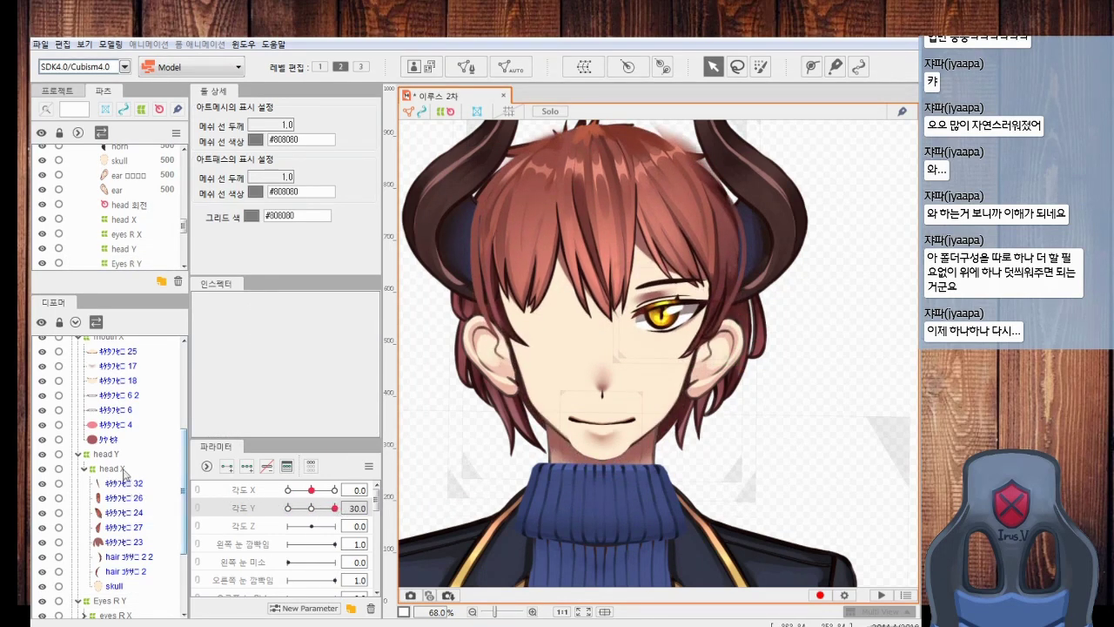
Nudge the whole Eyes R Y deformer upward at 각도 Y 30.0 and check the upward head tilt
left_click(131, 600)
key("Up")
key("Up")
key("Up")
key("Up")
key("Up")
key("Up")
key("Up")
key("Up")
key("Up")
key("Up")
key("Up")
key("Up")
key("Up")
key("Up")
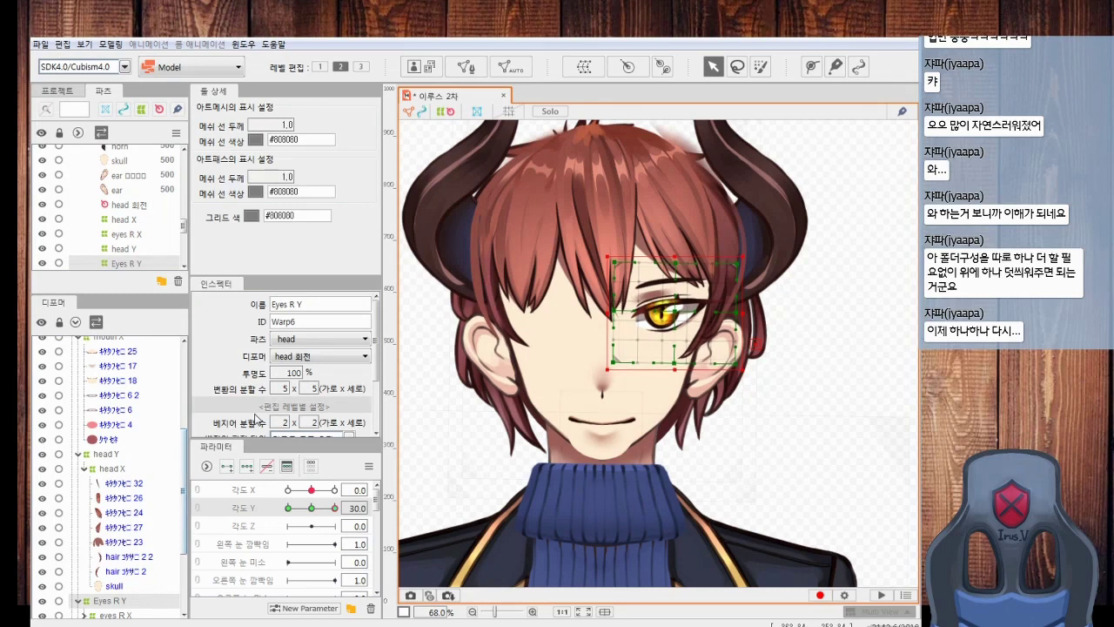
key("Up")
key("Up")
key("Up")
key("Up")
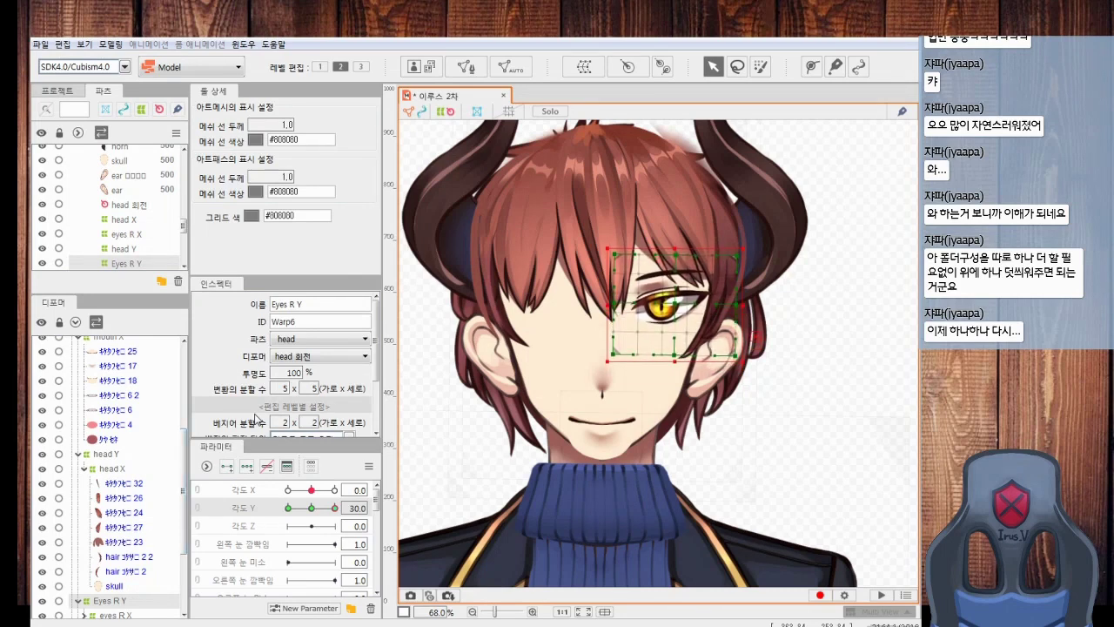
mouse_move(334, 509)
left_mouse_down()
mouse_move(296, 509)
mouse_move(344, 504)
left_mouse_up()
left_click_drag(336, 512, 313, 520)
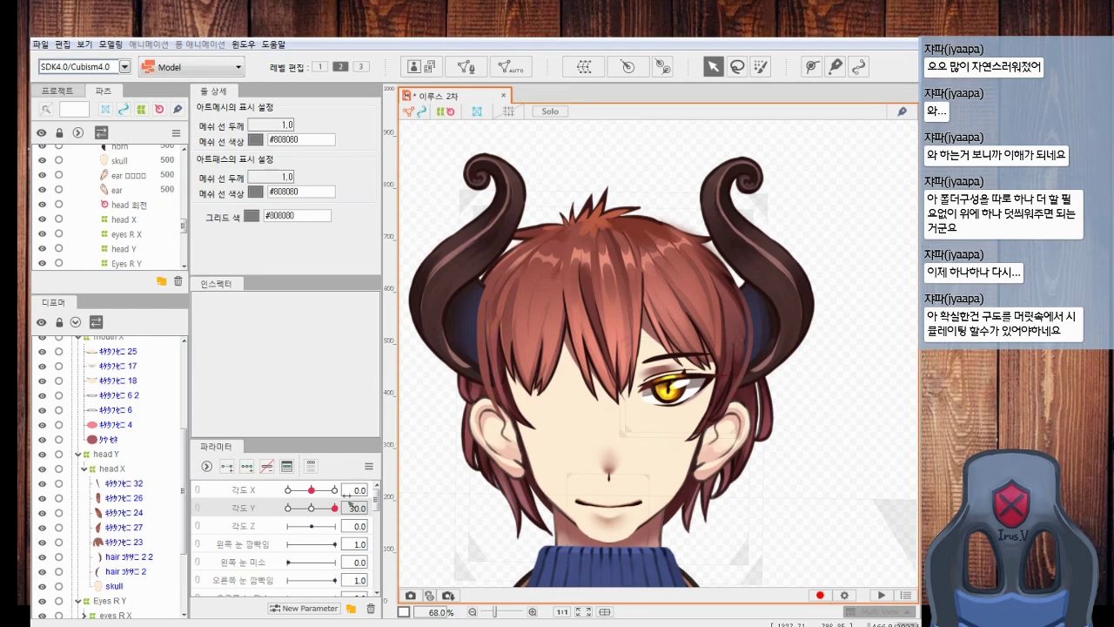
left_click_drag(336, 509, 368, 555)
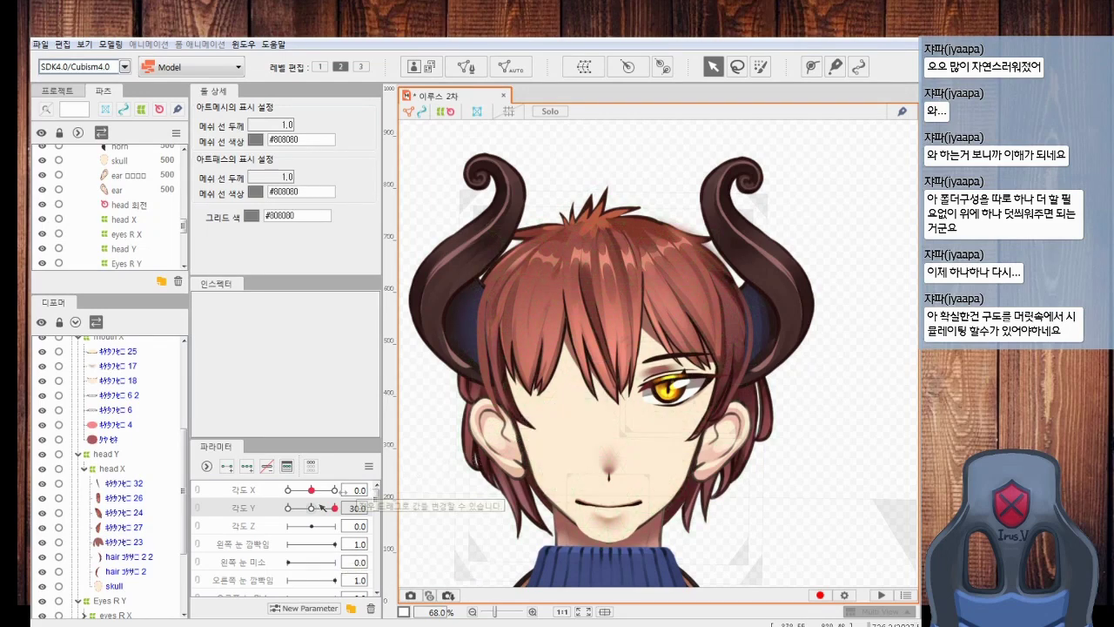
Create a warp deformer named nose Y for the nose mesh and one named Mouth Y around mouth X, posing them at 각도 Y 30.0
left_click(607, 460)
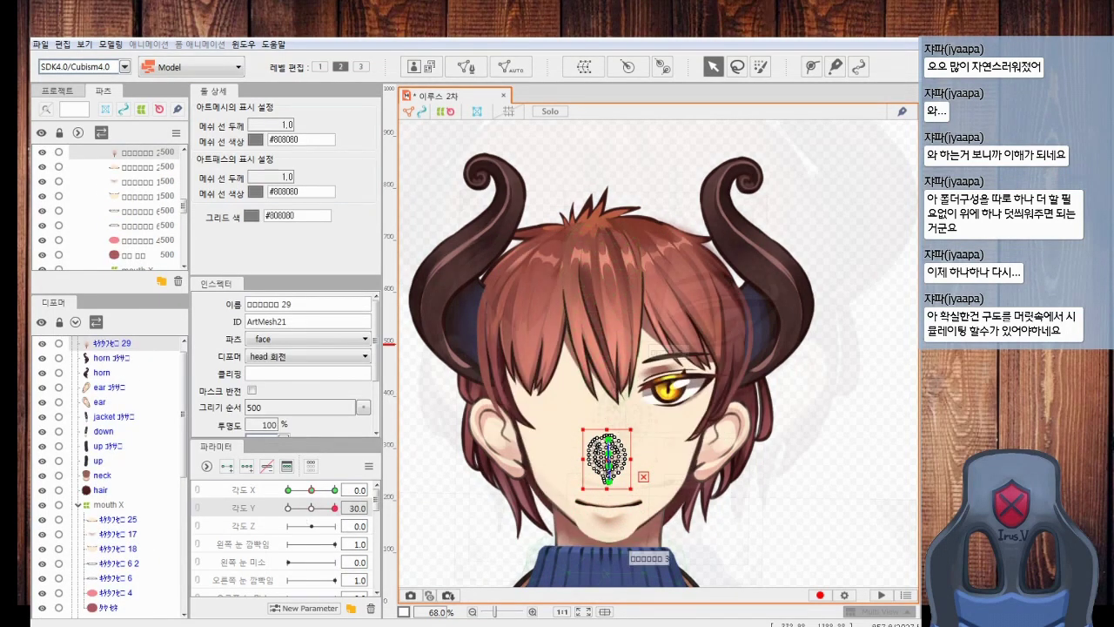
scroll(571, 528, "up", 5)
left_click(584, 67)
type("nose Y")
left_click(862, 505)
left_click_drag(312, 508, 335, 509)
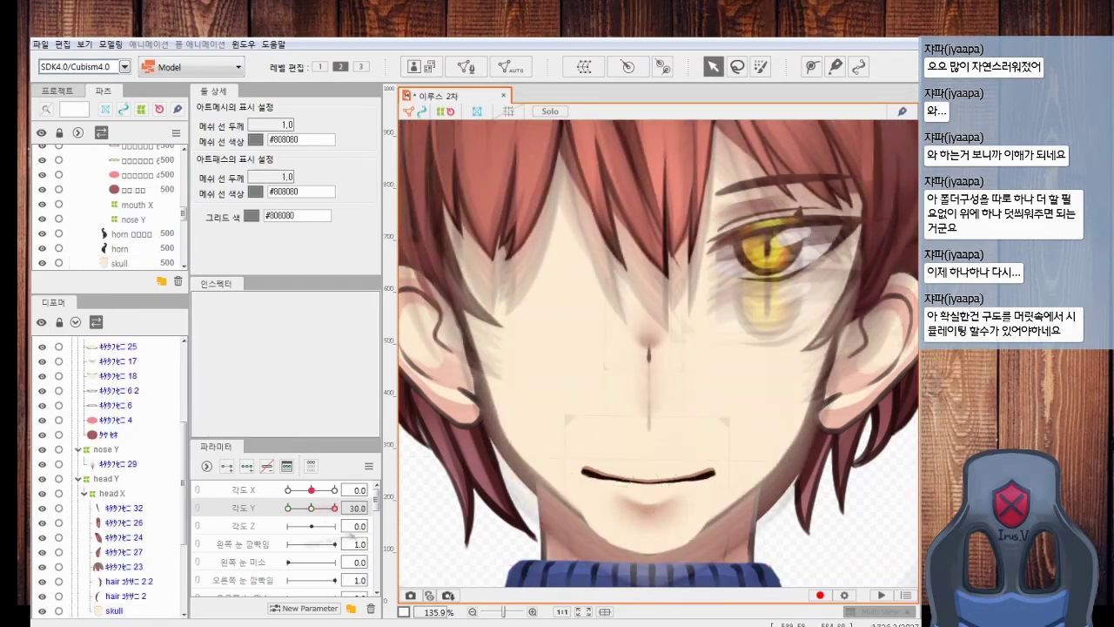
scroll(658, 354, "down", 5)
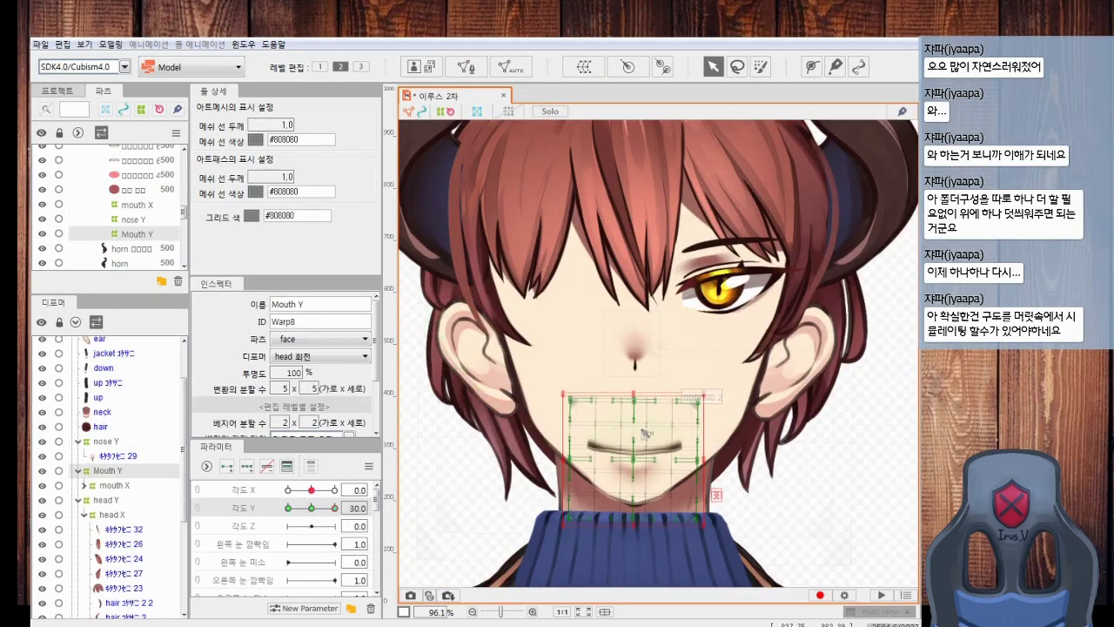
scroll(478, 408, "down", 4)
Reshape the lower control-point rows of the head Y deformer around the jaw and side hair at 각도 Y 30.0
left_click(113, 515)
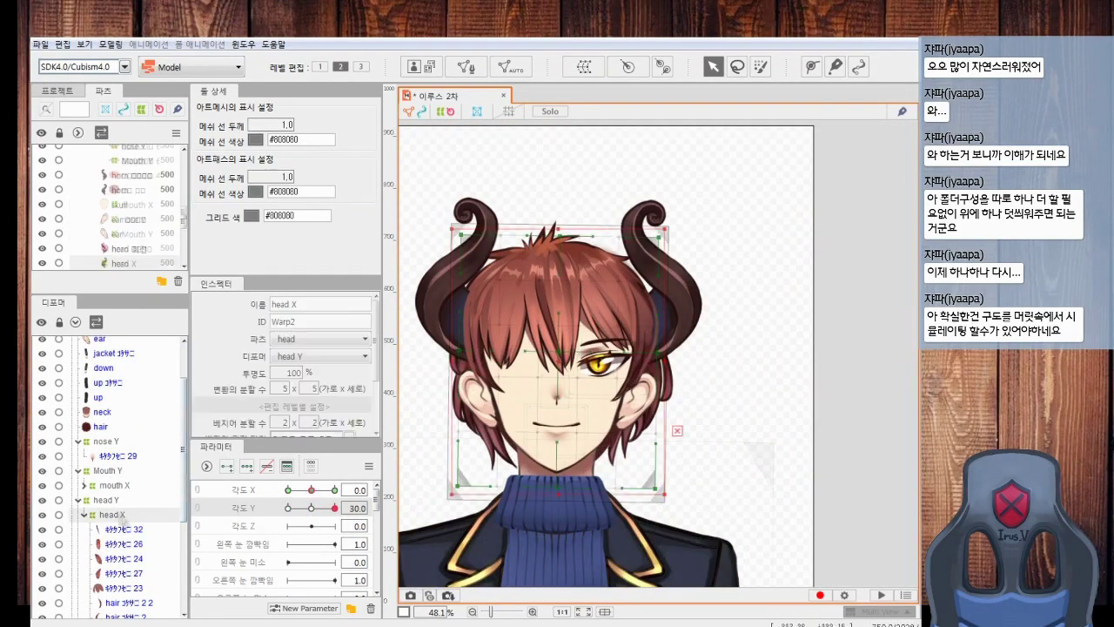
scroll(558, 488, "up", 3)
scroll(610, 418, "down", 2)
left_click(107, 500)
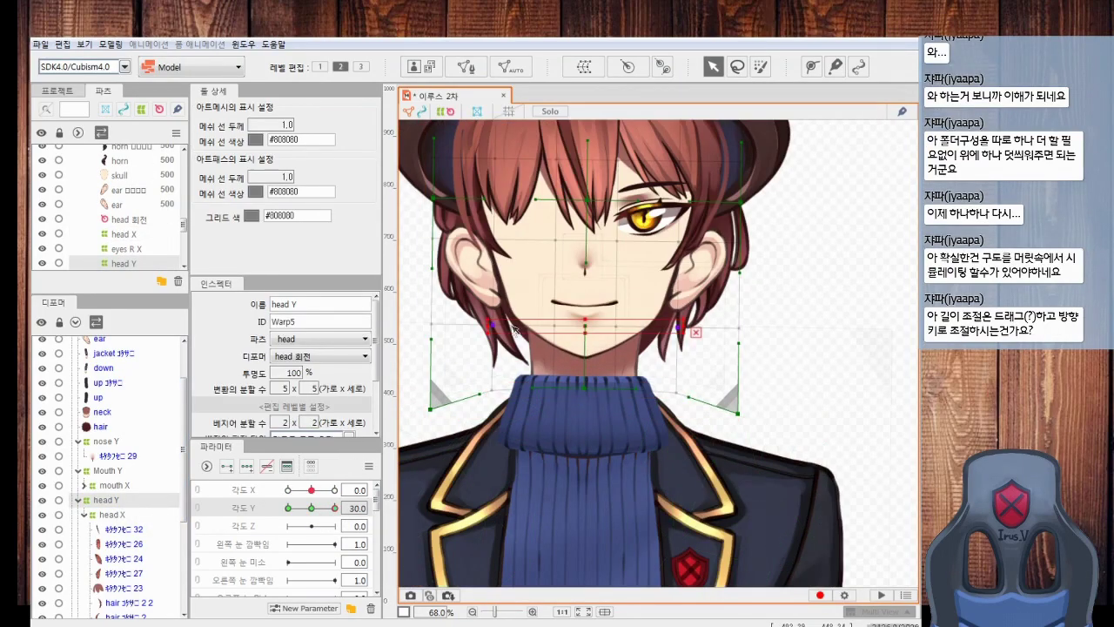
left_click(819, 349)
scroll(610, 351, "up", 4)
left_click(106, 501)
left_click(836, 348)
Key the hair 2 outline strand on 각도 Y and adjust its deform path along the crown at 30.0
scroll(661, 273, "down", 9)
scroll(671, 262, "up", 3)
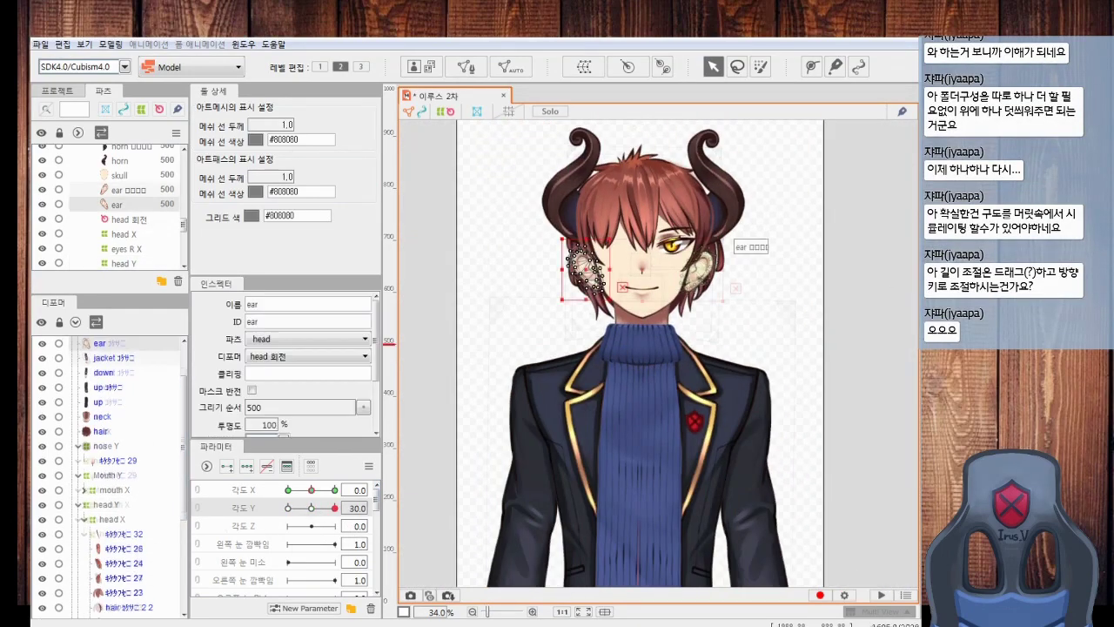
scroll(644, 287, "up", 3)
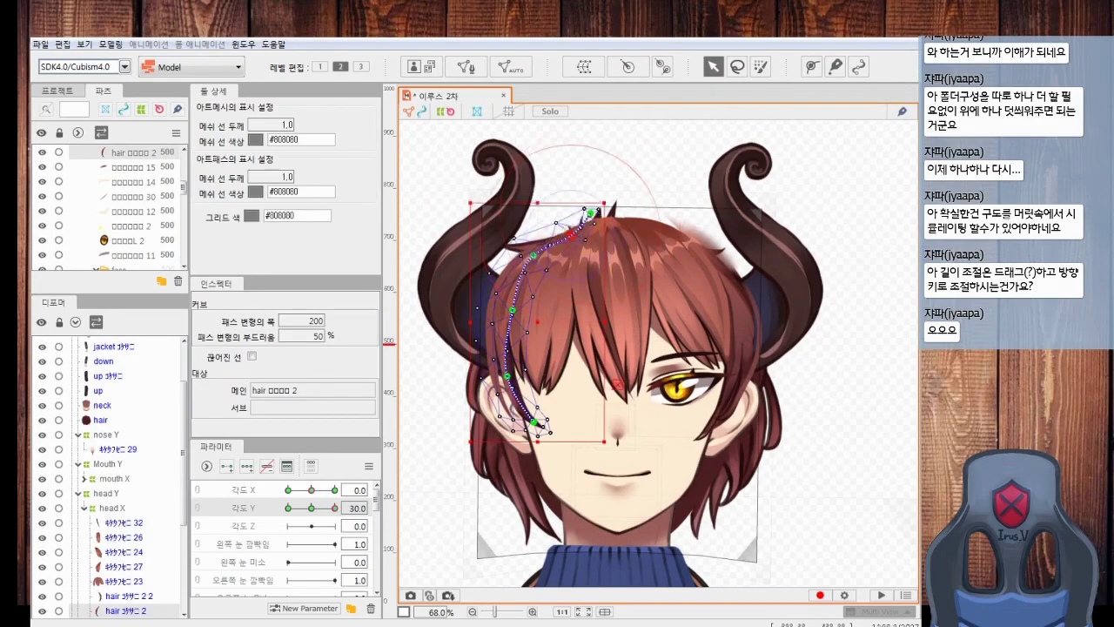
left_click(600, 174)
left_click(730, 391)
left_click(653, 223)
left_click(631, 177)
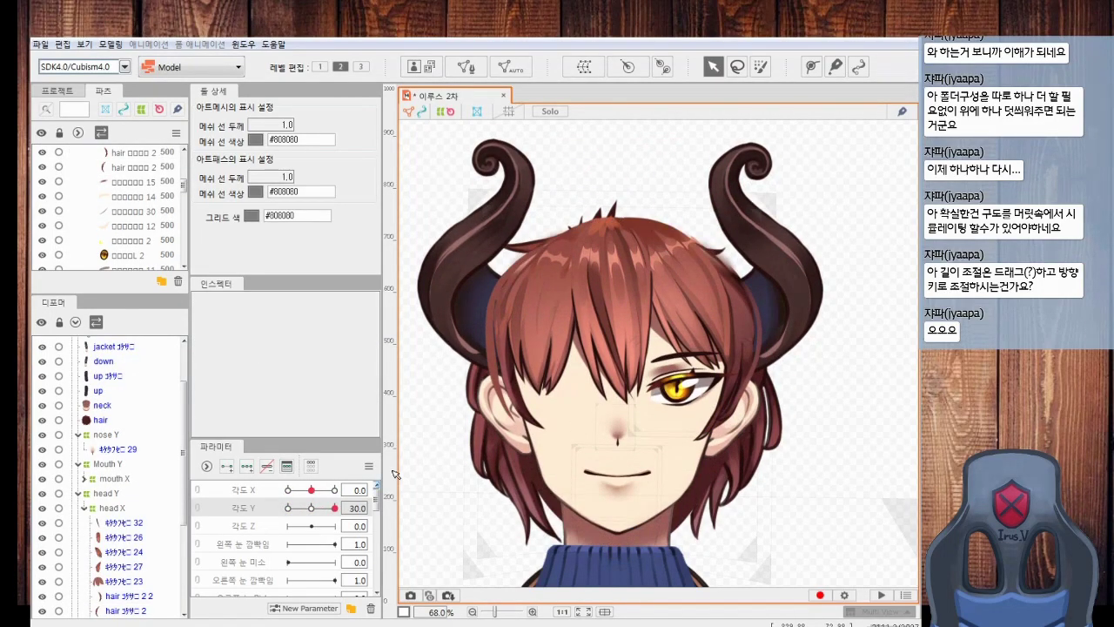
Check the combined head pose at 각도 X 30.0 and 각도 Y 30.0, and return both parameters to 0.0
scroll(508, 397, "down", 2)
scroll(591, 451, "up", 1)
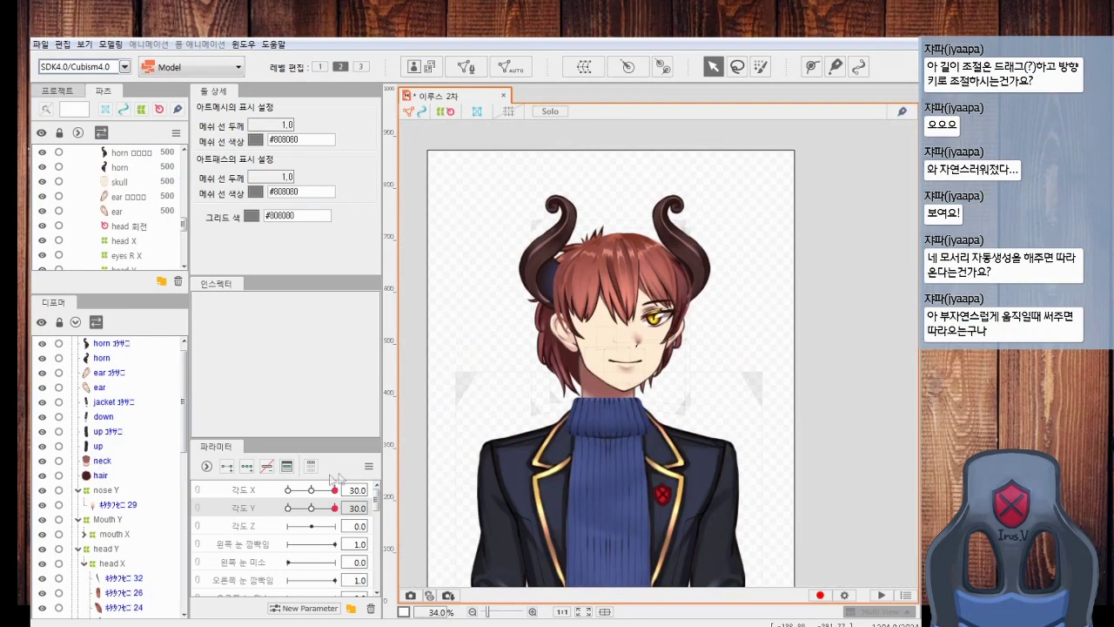
left_click(311, 490)
left_click(311, 507)
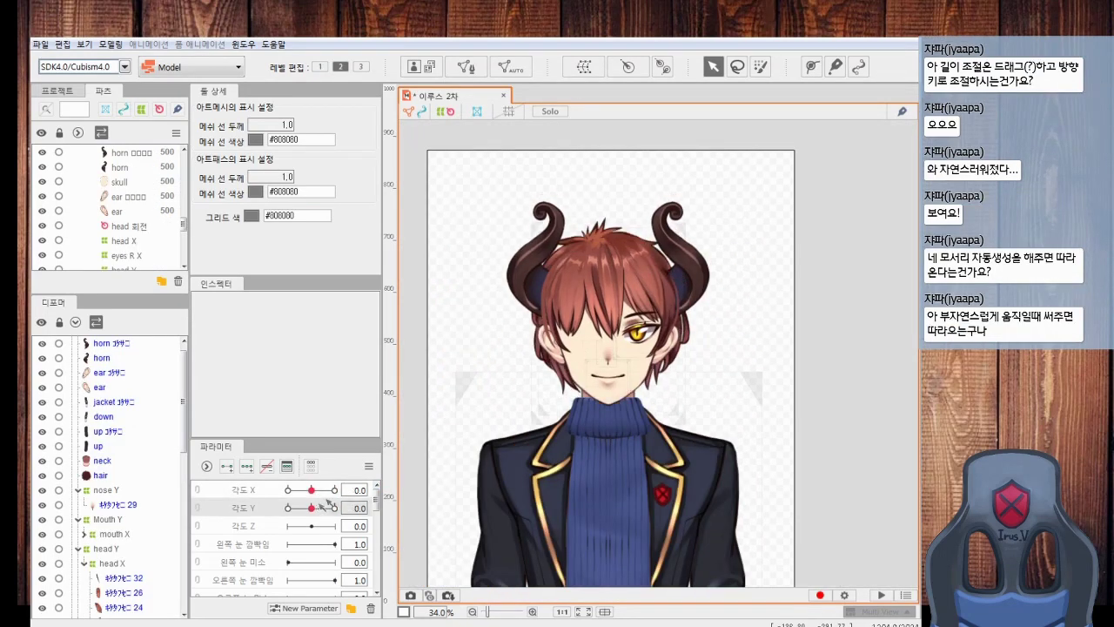
Shift the head Y deformer down at 각도 Y -30.0 and nudge its bottom and upper control-point rows upward
scroll(539, 457, "up", 2)
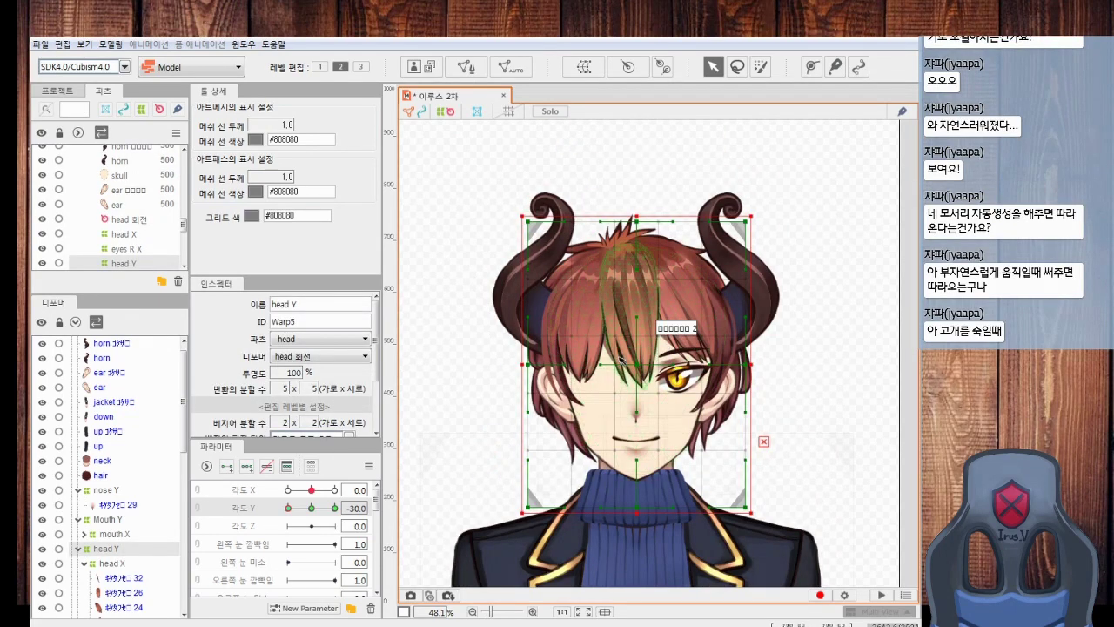
left_click_drag(636, 364, 637, 373)
left_click_drag(494, 447, 839, 566)
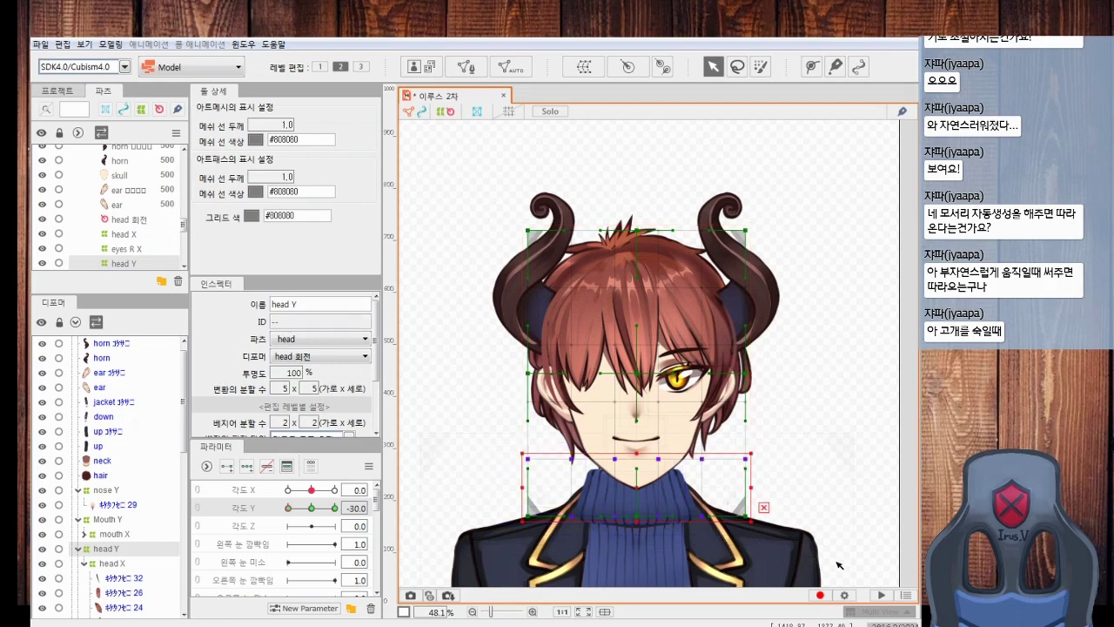
key("shift+Up")
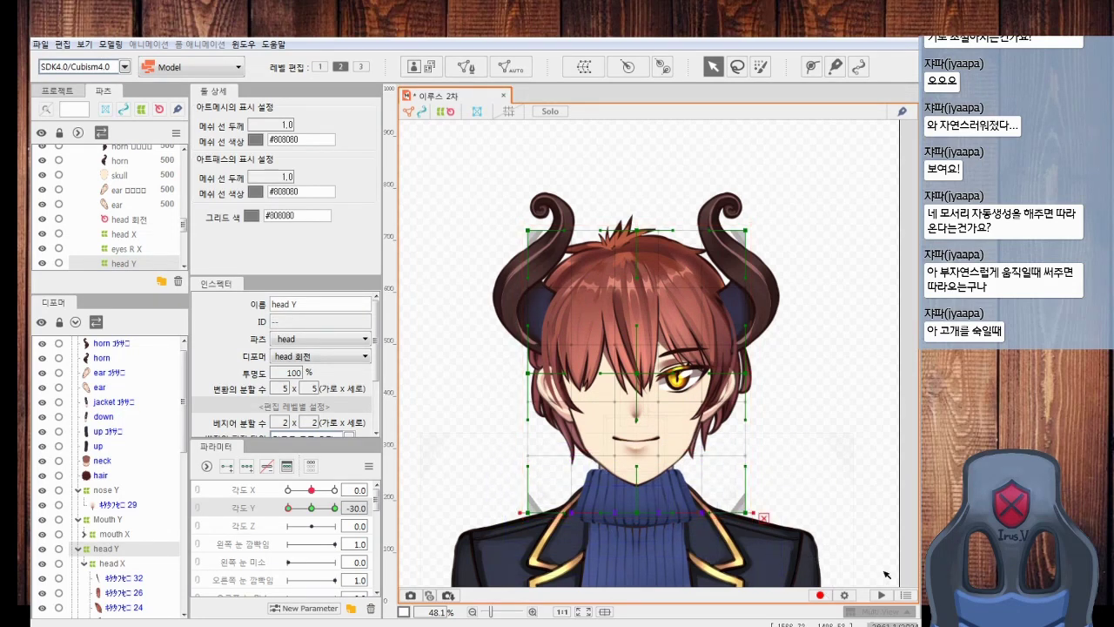
left_click_drag(495, 210, 827, 355)
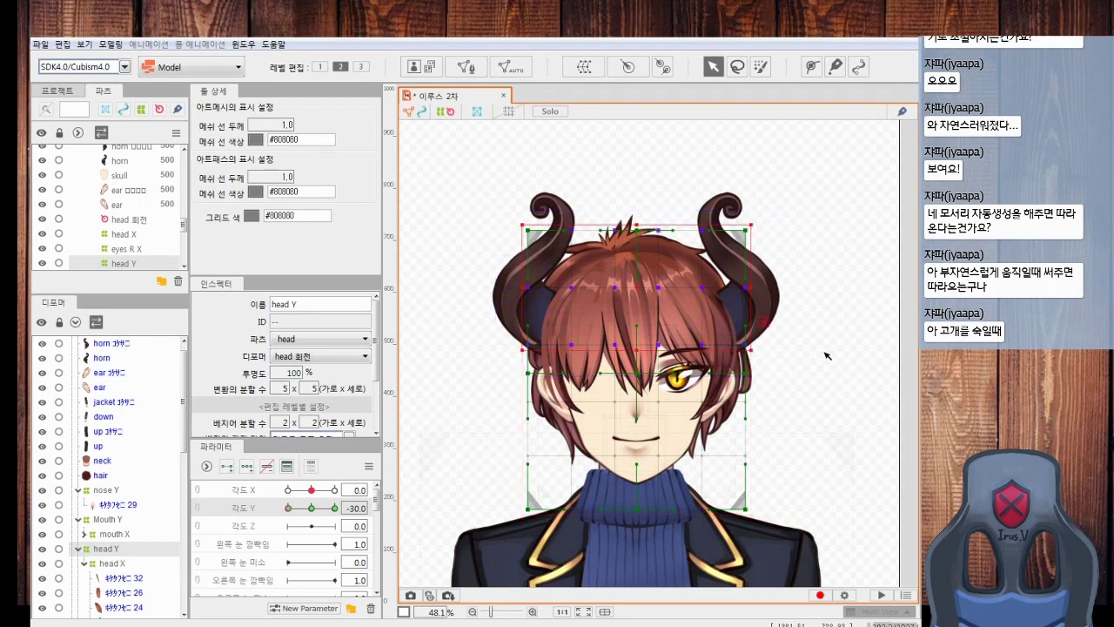
key("shift+Up")
left_click_drag(461, 147, 803, 327)
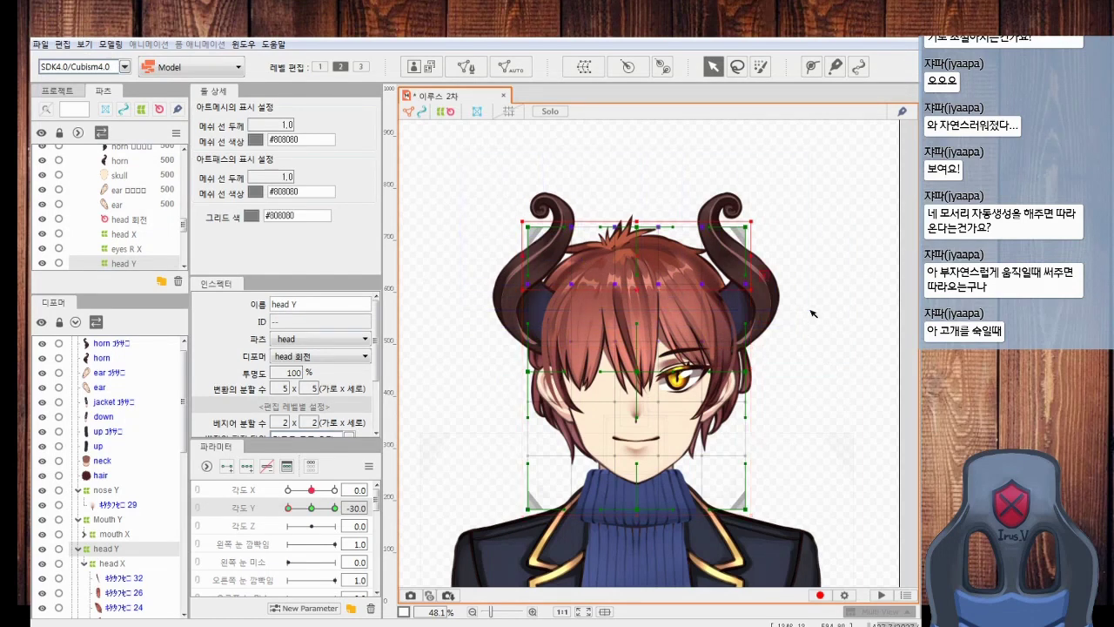
left_click_drag(498, 171, 773, 239)
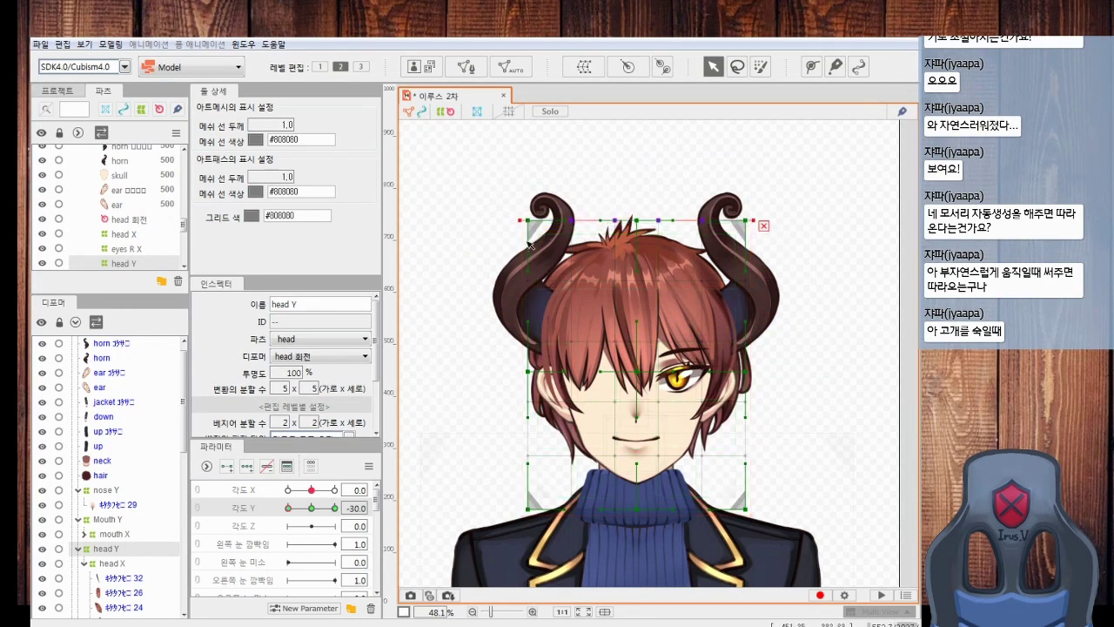
left_click(587, 137)
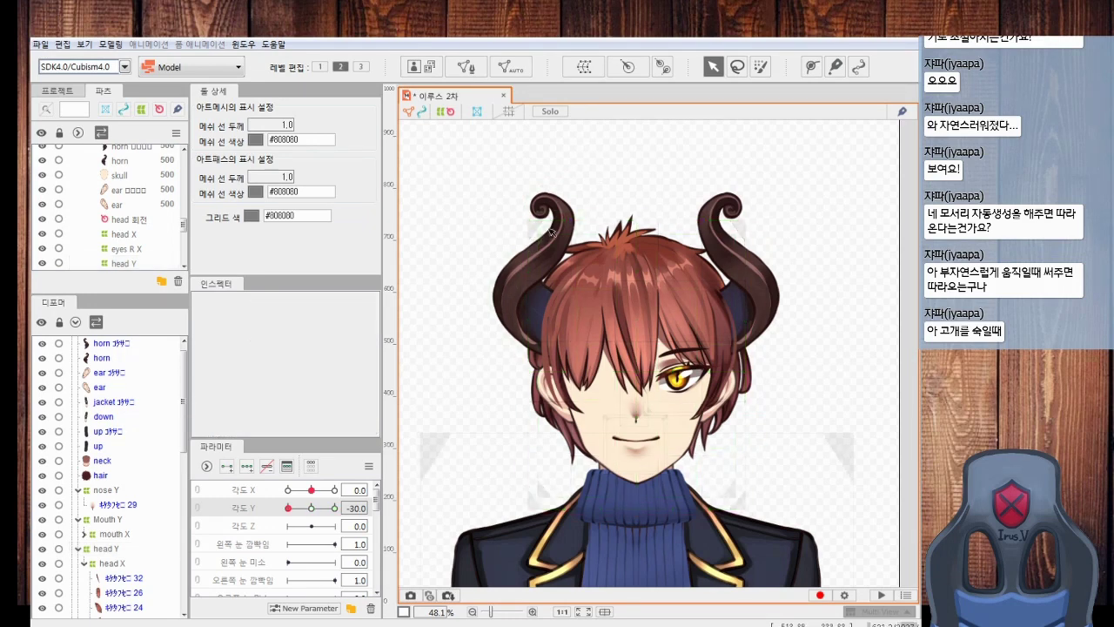
Flare the head Y deformer's top corners outward and draw its bottom corners inward at 각도 Y -30.0
left_click(118, 551)
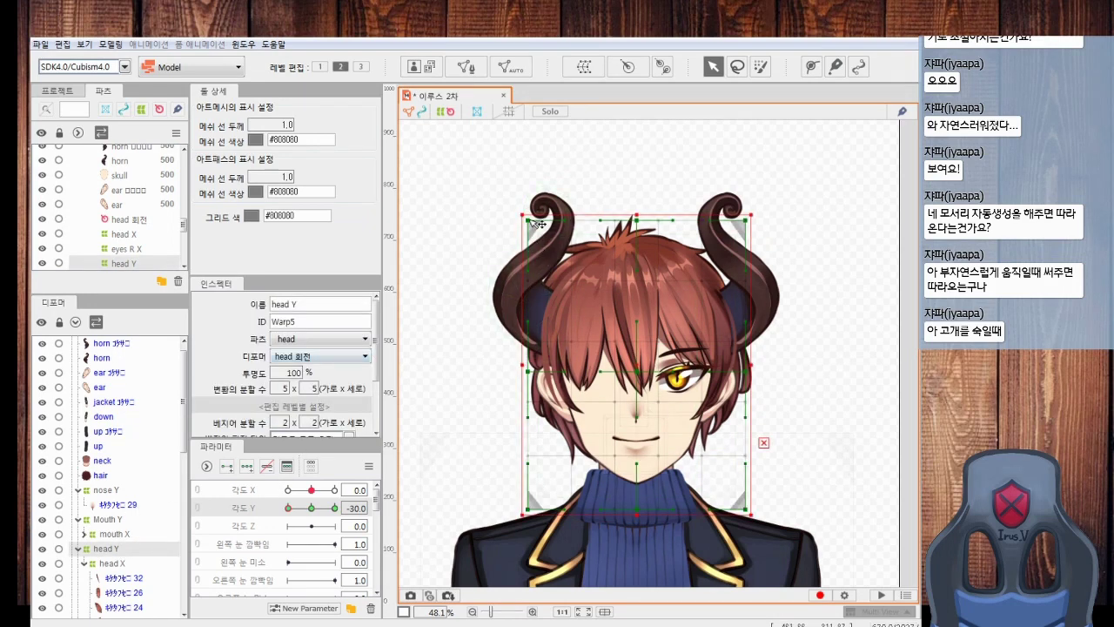
left_click_drag(537, 226, 521, 221)
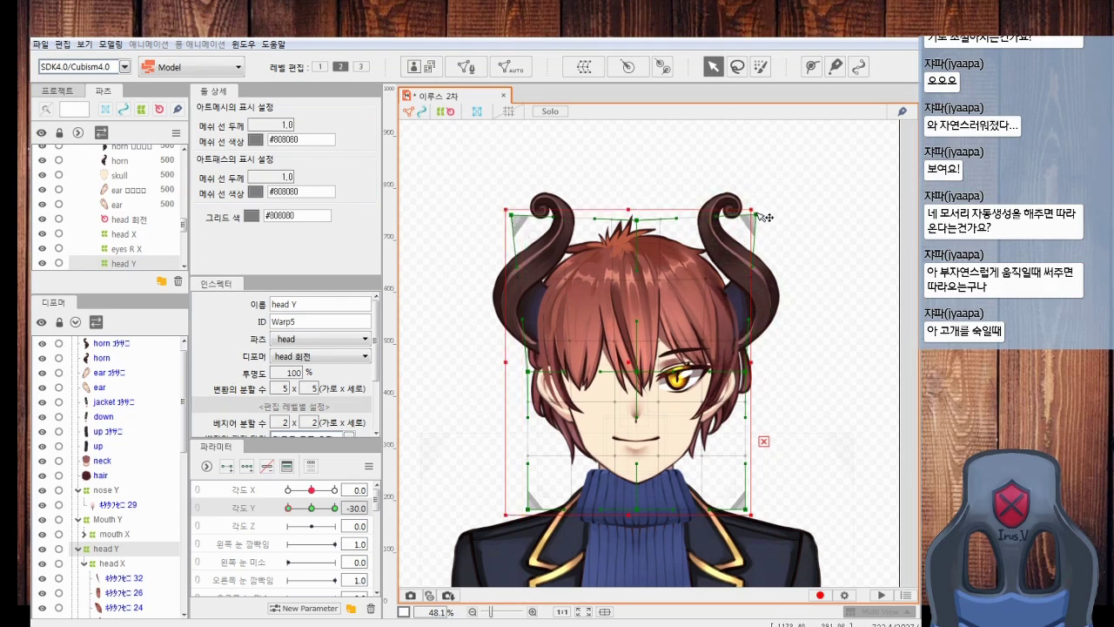
left_click_drag(752, 212, 763, 211)
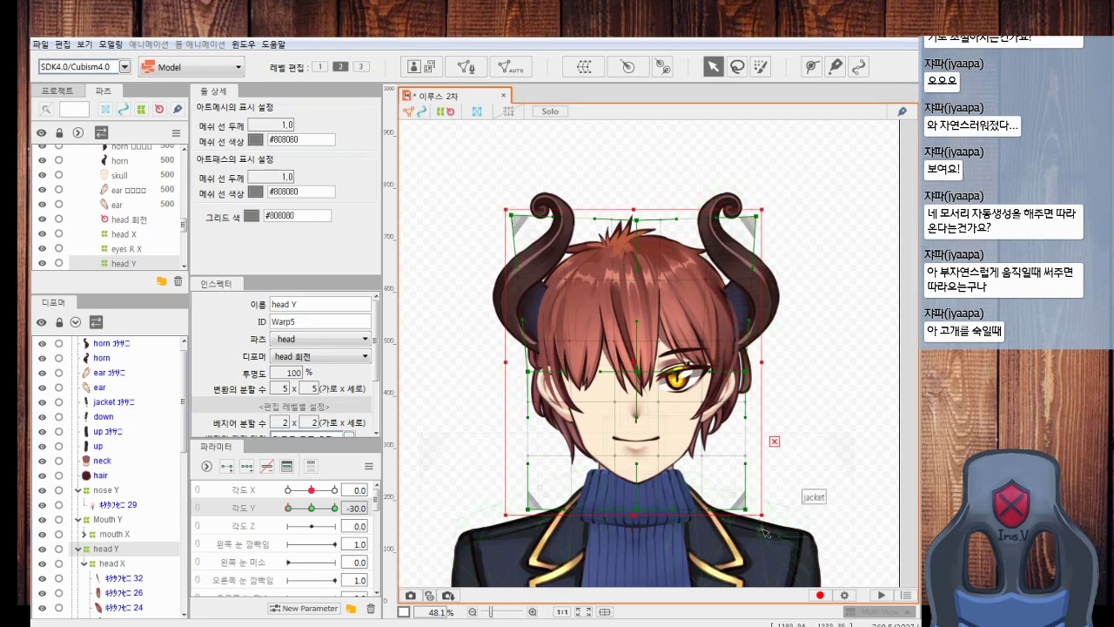
left_click_drag(746, 509, 738, 509)
left_click_drag(531, 514, 542, 510)
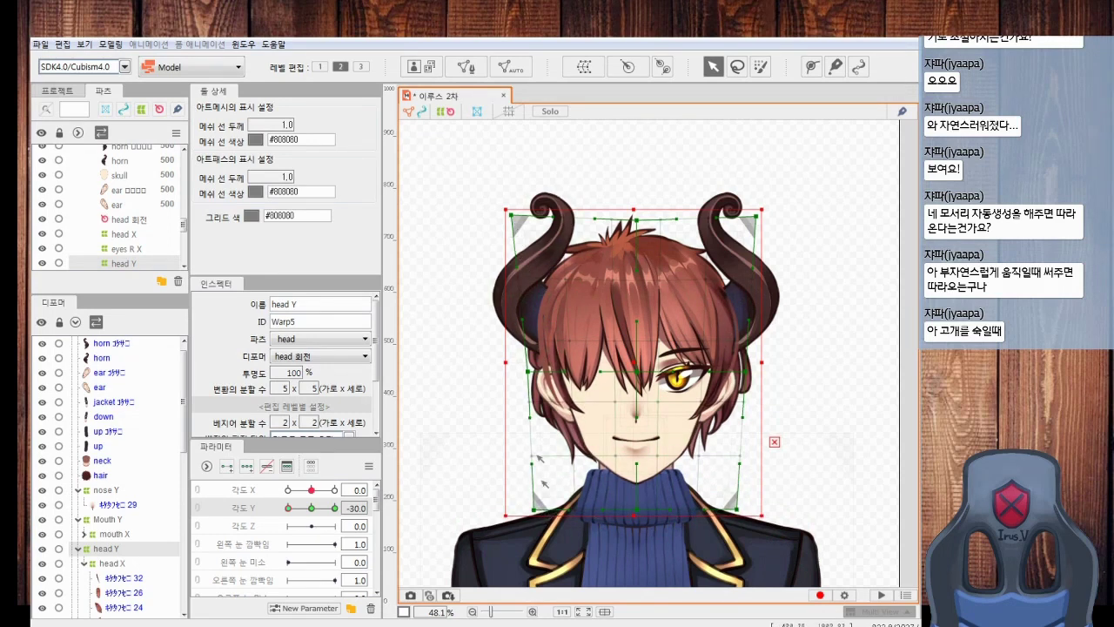
left_click_drag(534, 510, 538, 507)
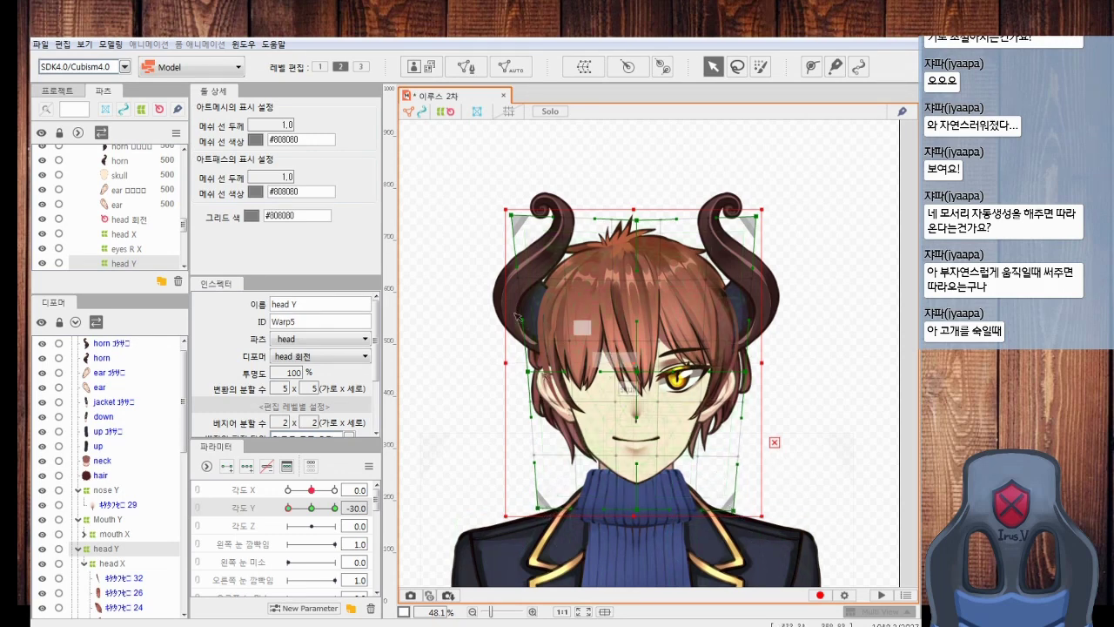
mouse_move(291, 508)
left_mouse_down()
mouse_move(305, 511)
mouse_move(283, 513)
left_mouse_up()
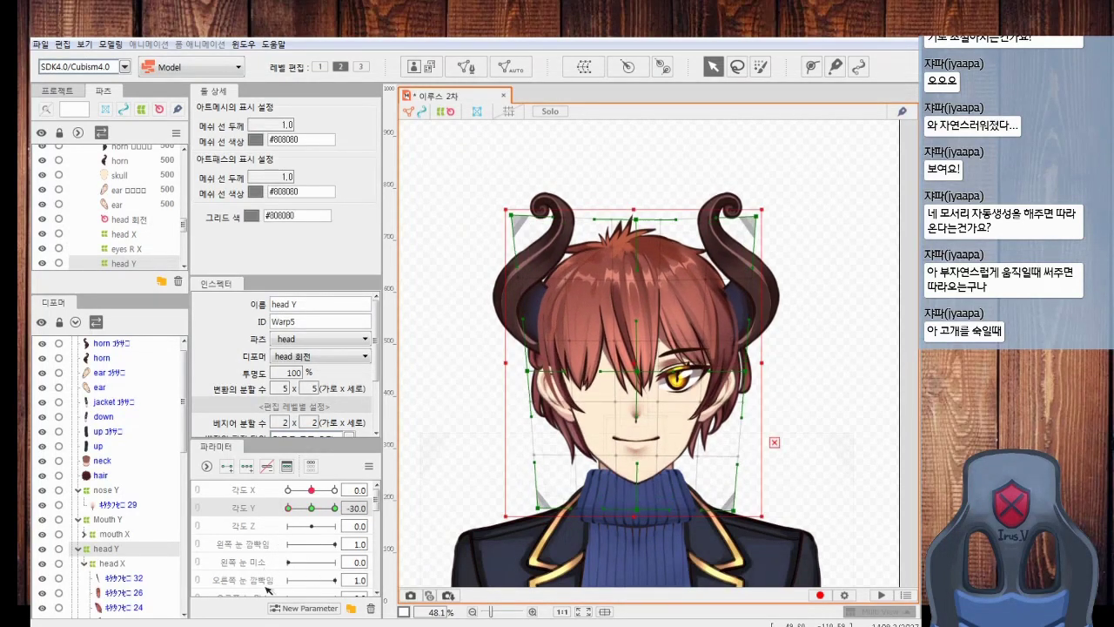
Widen the head Y deformer's bottom corners and narrow its top at 각도 Y 30.0, and check the motion back to -30.0
left_click_drag(528, 497, 522, 496)
left_click_drag(746, 496, 754, 495)
left_click_drag(539, 222, 542, 224)
mouse_move(334, 507)
left_mouse_down()
mouse_move(307, 515)
mouse_move(336, 508)
left_mouse_up()
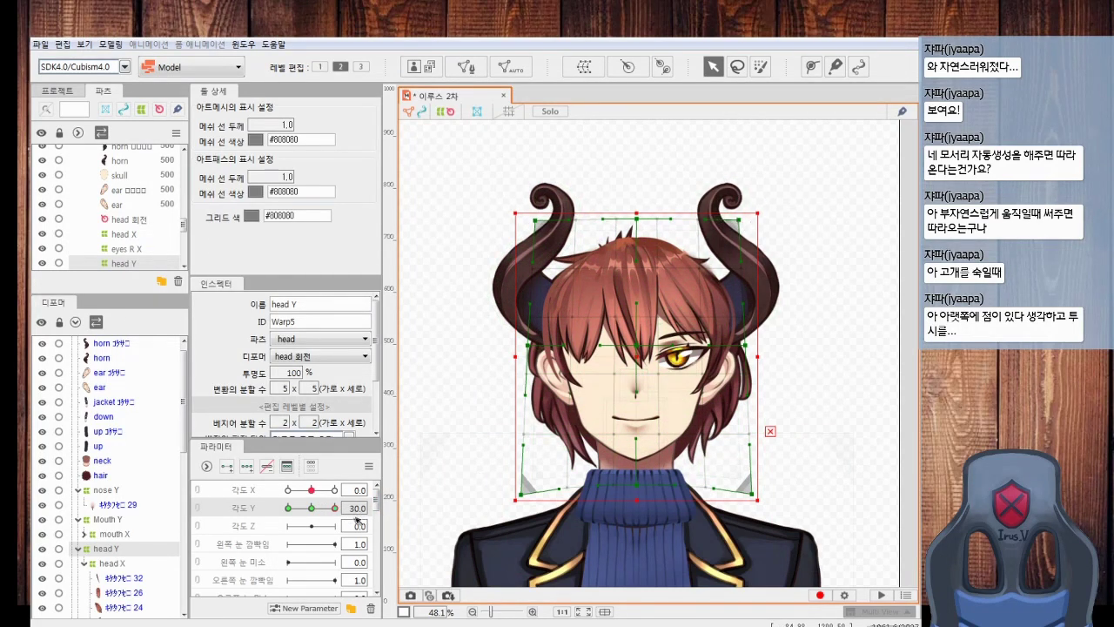
mouse_move(336, 512)
left_mouse_down()
mouse_move(317, 514)
mouse_move(343, 520)
left_mouse_up()
left_click_drag(336, 511, 277, 626)
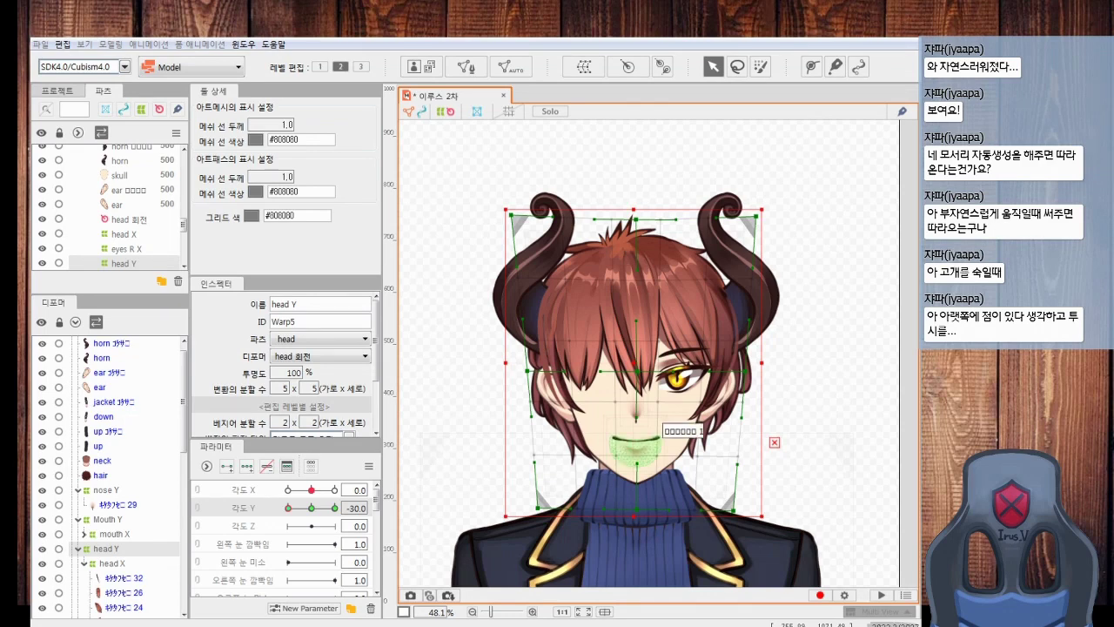
Move the nose Y deformer down to just above the mouth at 각도 Y -30.0
left_click(415, 391)
left_click(639, 416)
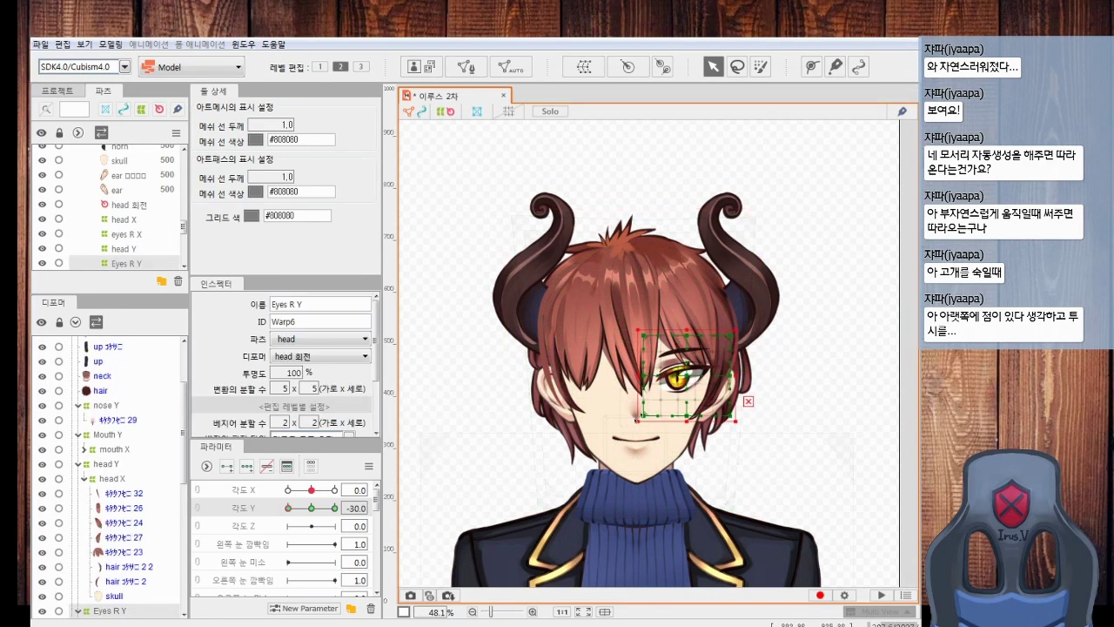
left_click(635, 405)
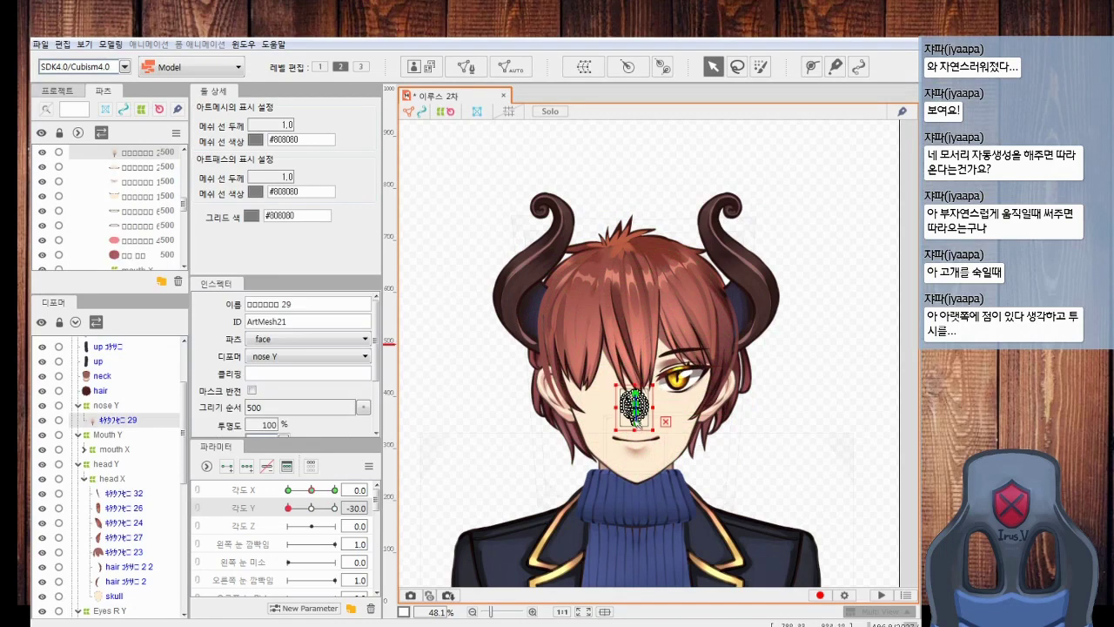
scroll(575, 509, "up", 4)
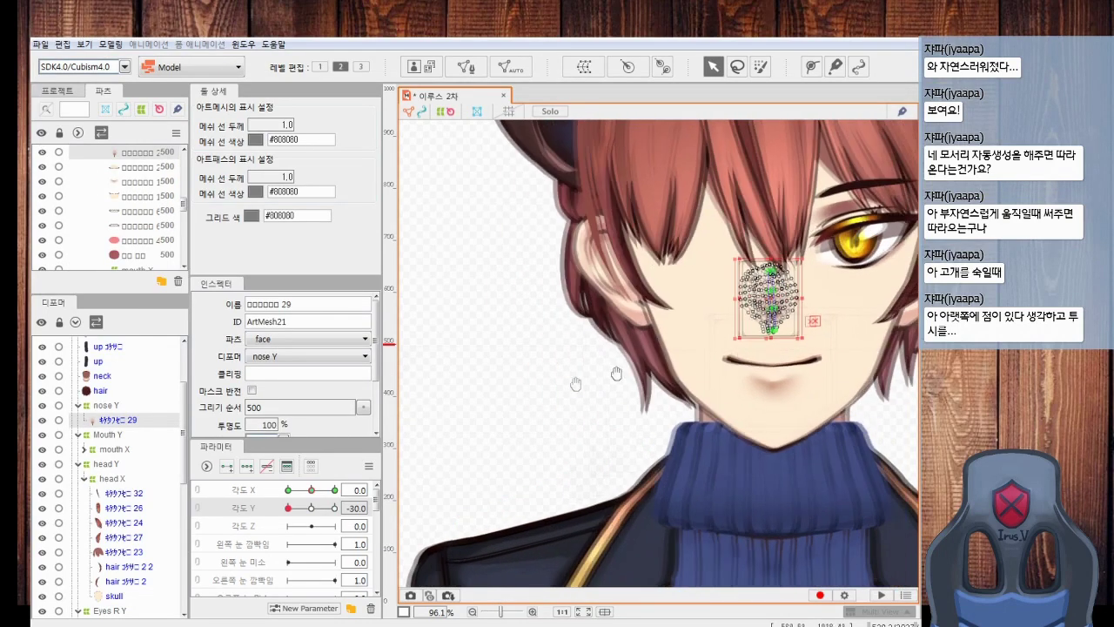
left_click(103, 405)
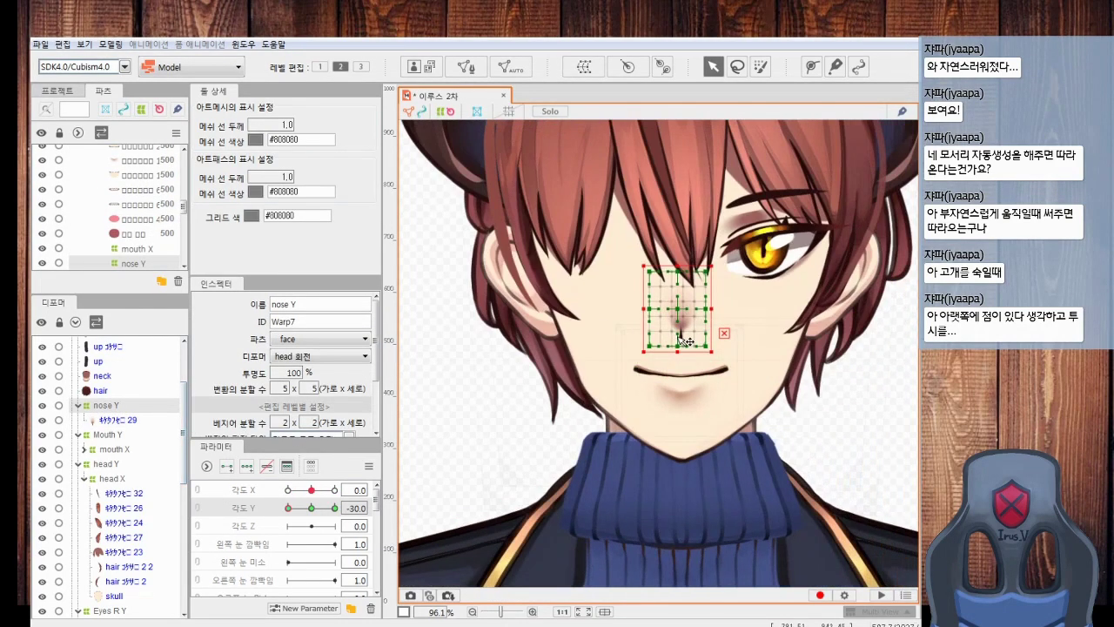
left_click_drag(680, 315, 683, 344)
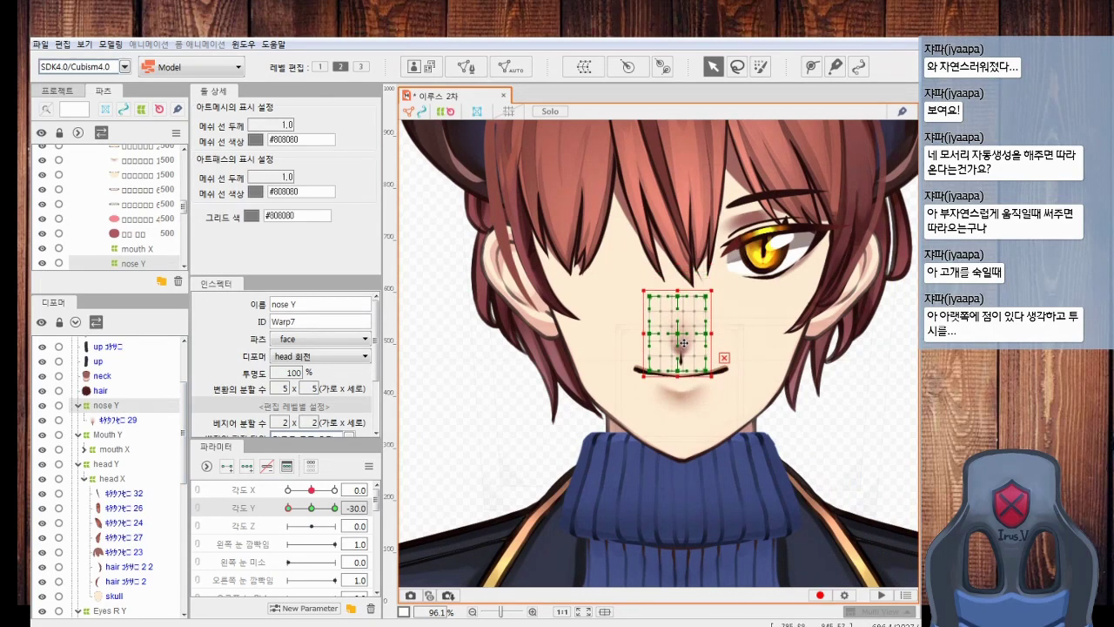
mouse_move(289, 510)
left_mouse_down()
mouse_move(316, 509)
mouse_move(280, 519)
left_mouse_up()
left_click_drag(686, 340, 686, 329)
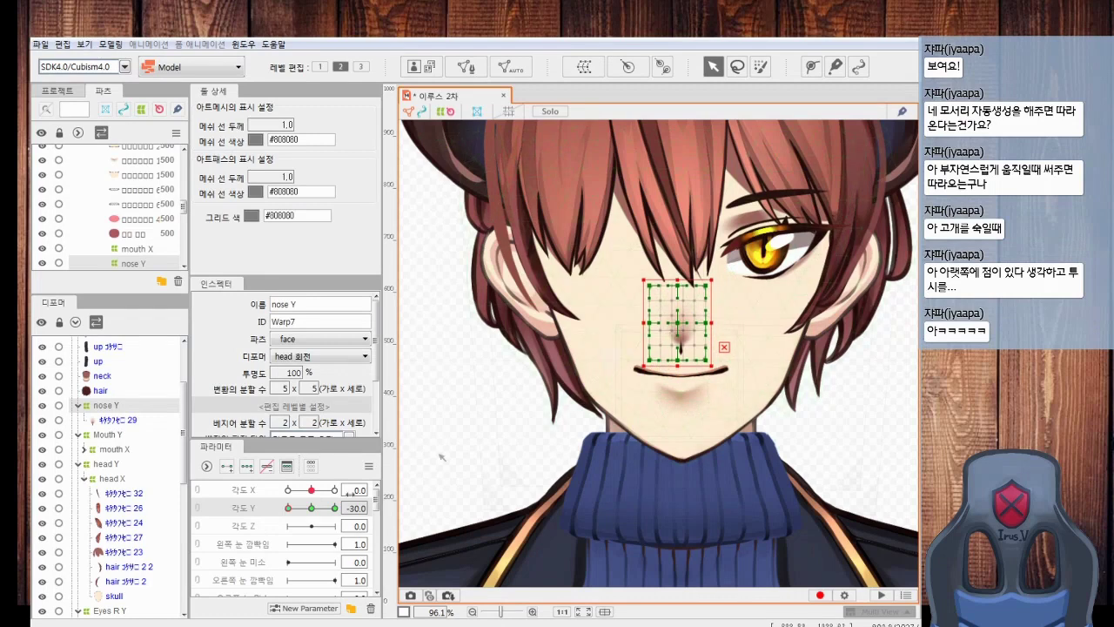
left_click_drag(291, 511, 272, 527)
Stretch the nose Y deformer by raising its upper control-point rows progressively at 각도 Y -30.0
left_click_drag(608, 275, 718, 335)
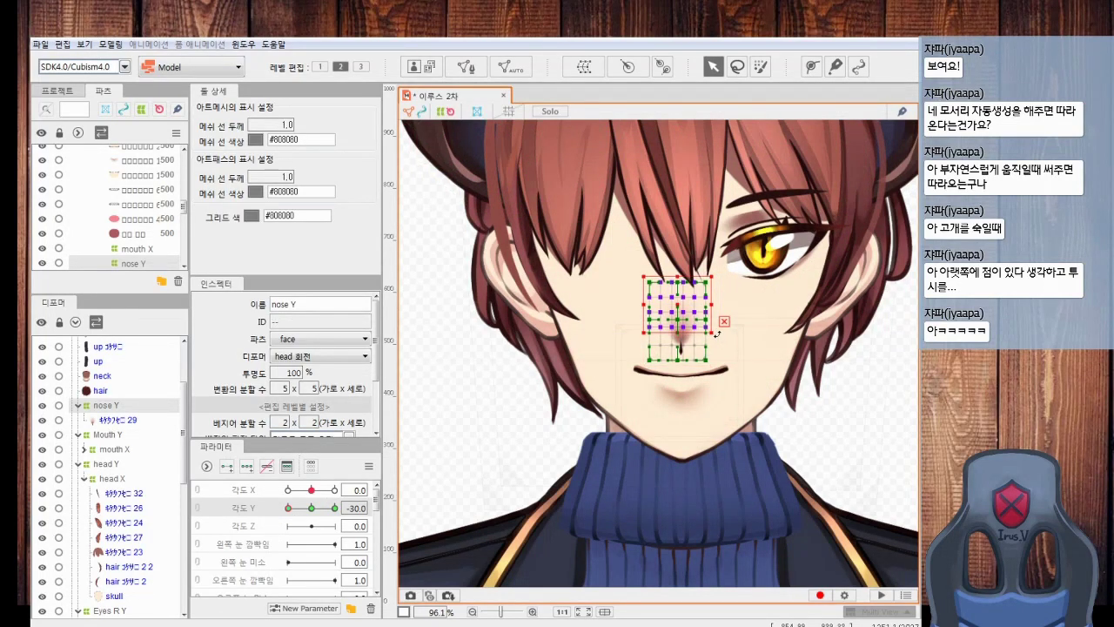
left_click_drag(609, 239, 739, 322)
key("Up")
key("Up")
key("Up")
left_click_drag(627, 252, 727, 299)
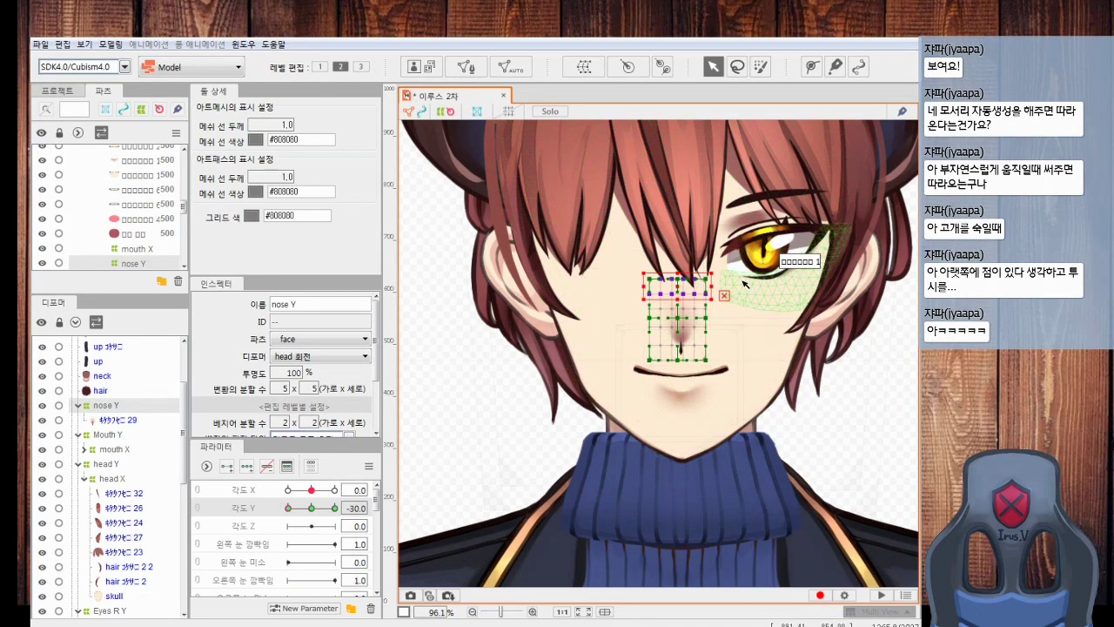
left_click_drag(606, 240, 731, 281)
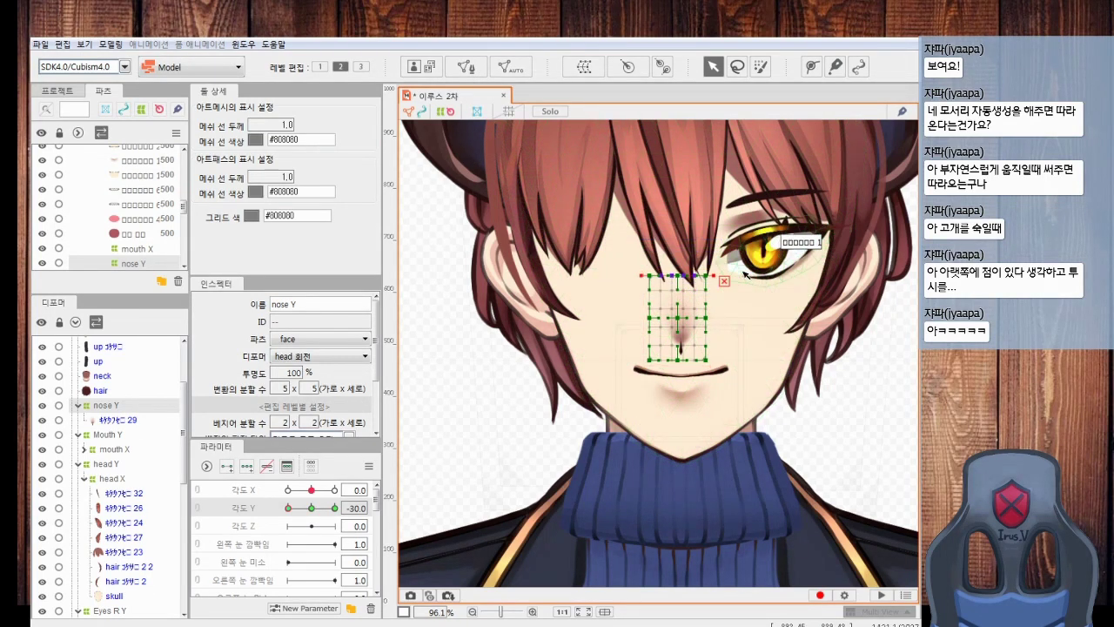
left_click_drag(290, 508, 284, 543)
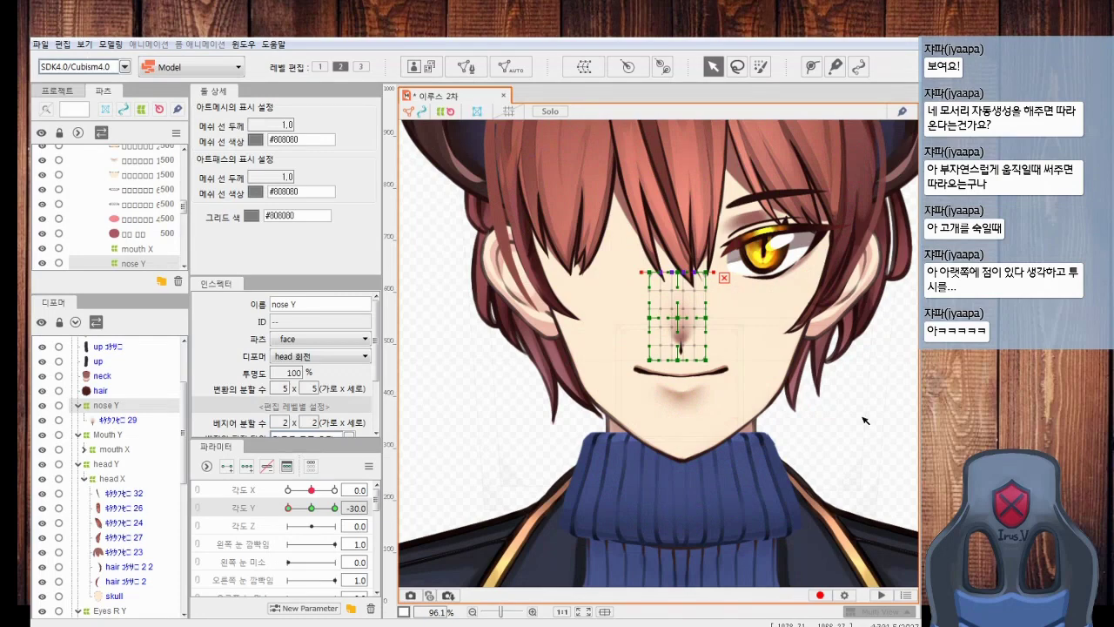
scroll(862, 418, "down", 4)
scroll(854, 411, "up", 4)
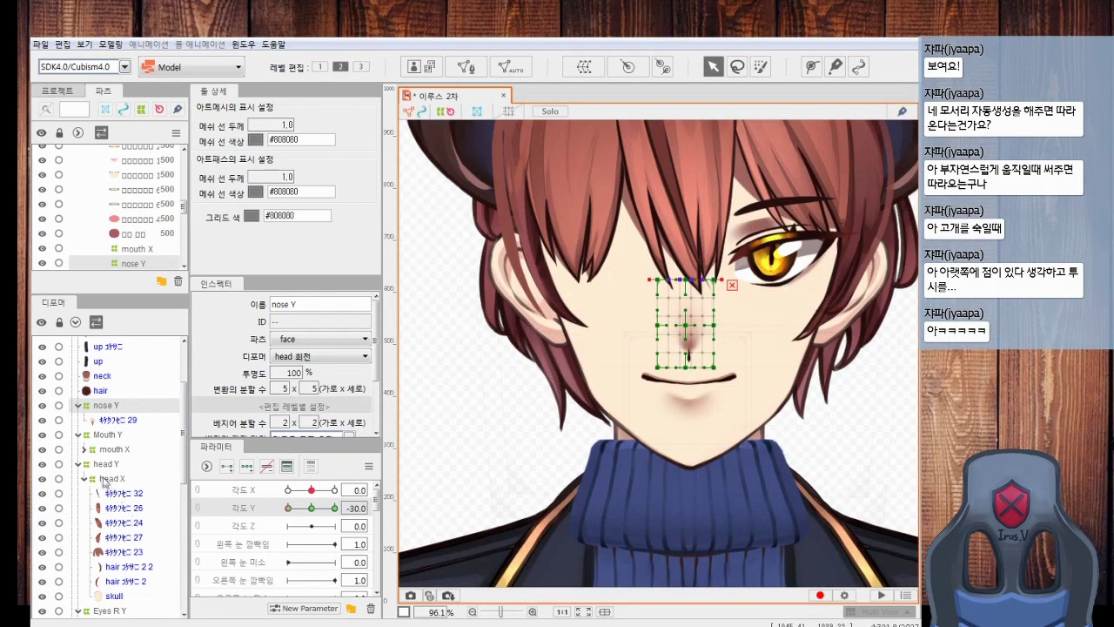
Lower the Mouth Y deformer toward the chin at 각도 Y -30.0 and check its movement
left_click(107, 435)
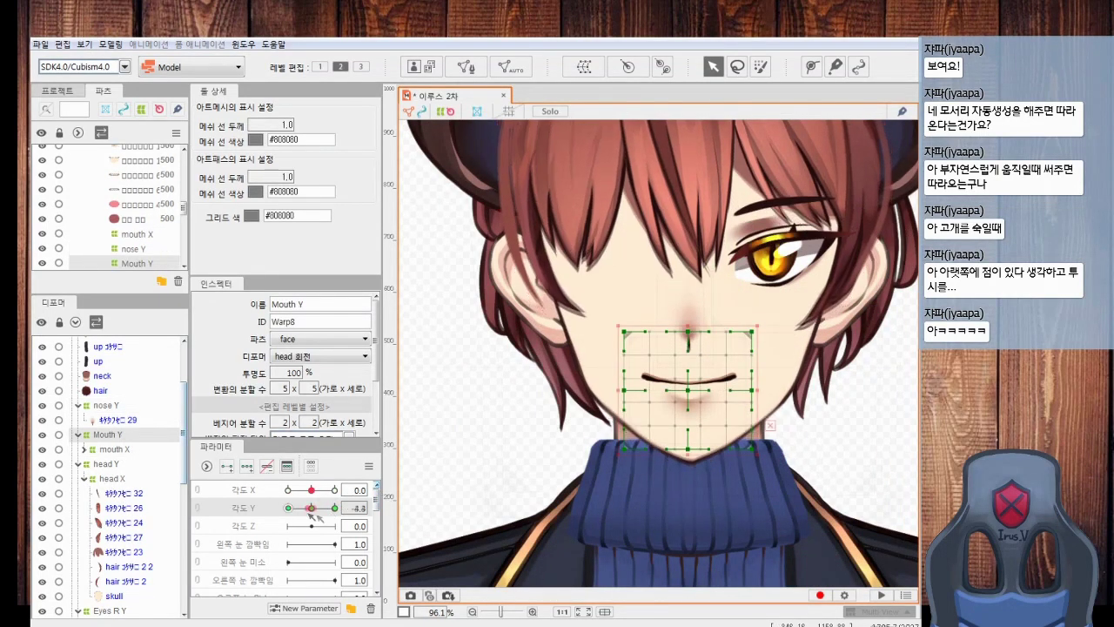
left_click_drag(661, 330, 661, 336)
key("Down")
key("Down")
key("Down")
key("Down")
key("Down")
key("Down")
key("Down")
key("Down")
key("Down")
key("Down")
key("Down")
key("Down")
mouse_move(287, 512)
left_mouse_down()
mouse_move(321, 523)
mouse_move(279, 526)
left_mouse_up()
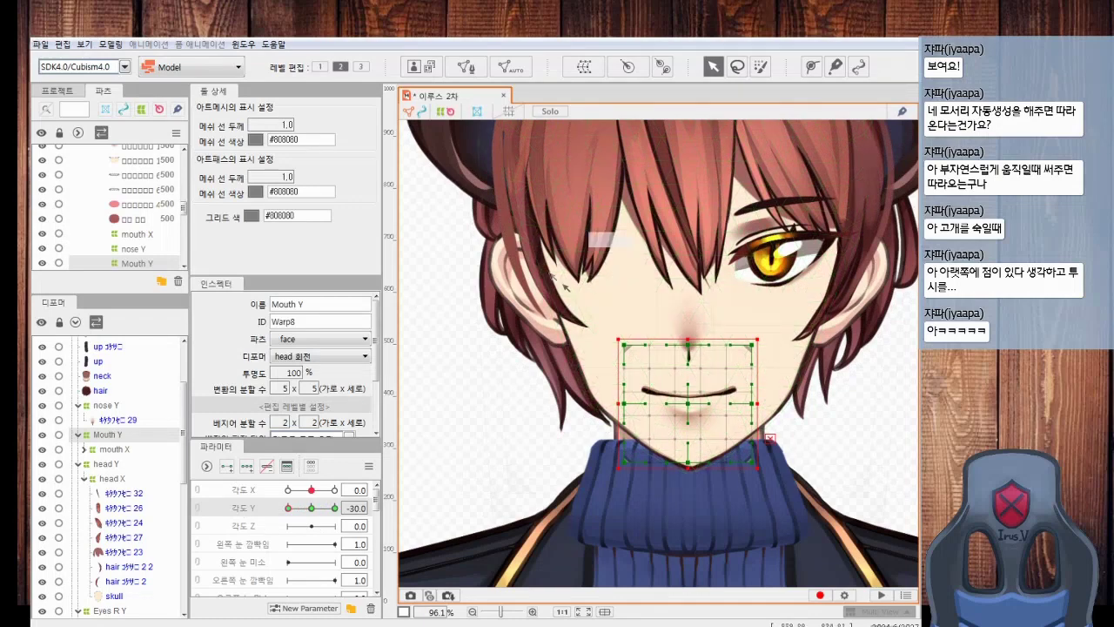
Compare the Mouth Y and head Y deformer grids around the mouth and chin at 각도 Y -30.0
scroll(603, 526, "up", 2)
left_click_drag(601, 521, 527, 548)
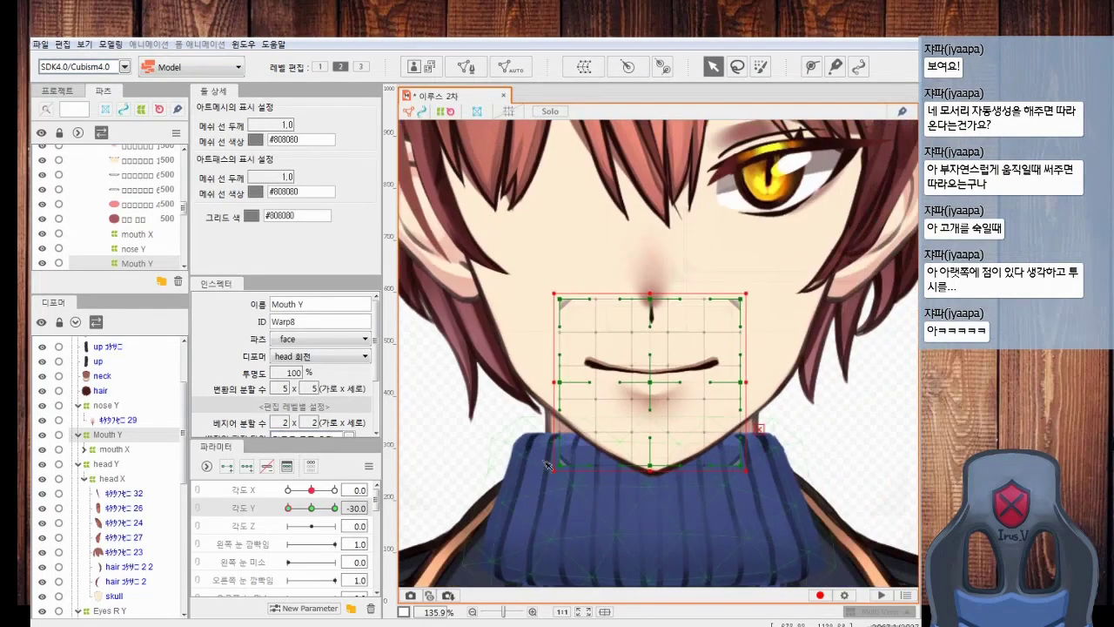
left_click(106, 464)
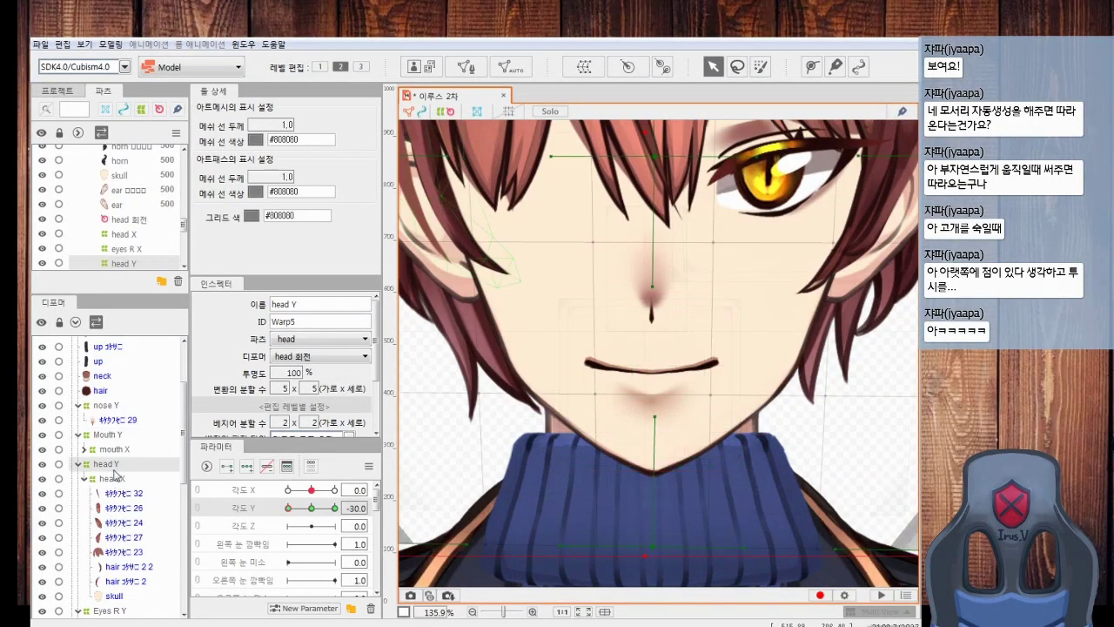
scroll(646, 290, "down", 6)
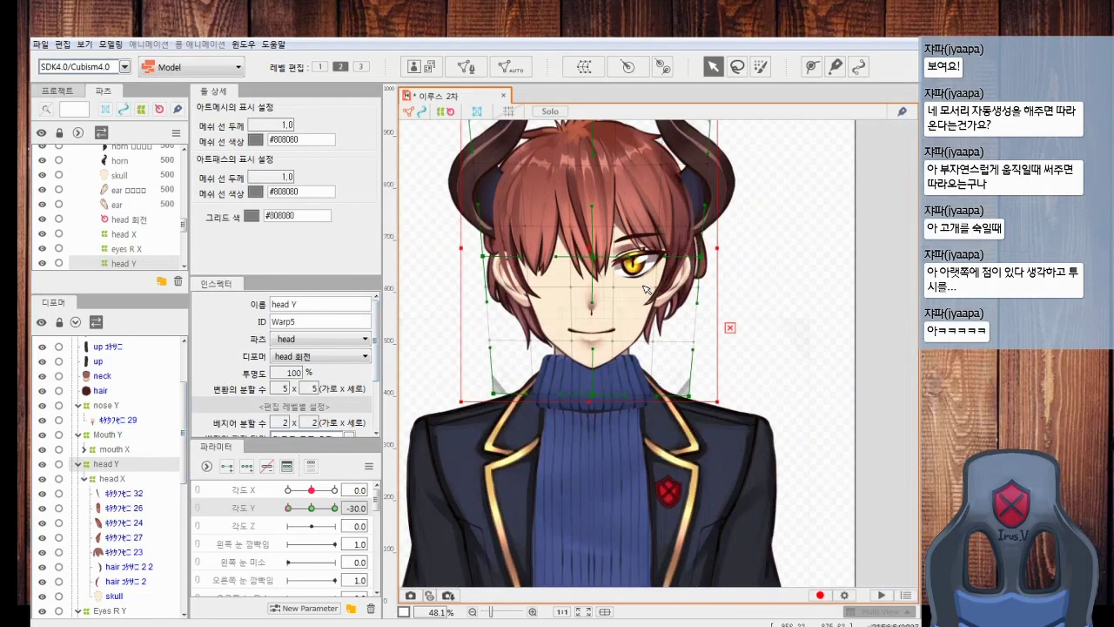
scroll(592, 348, "up", 4)
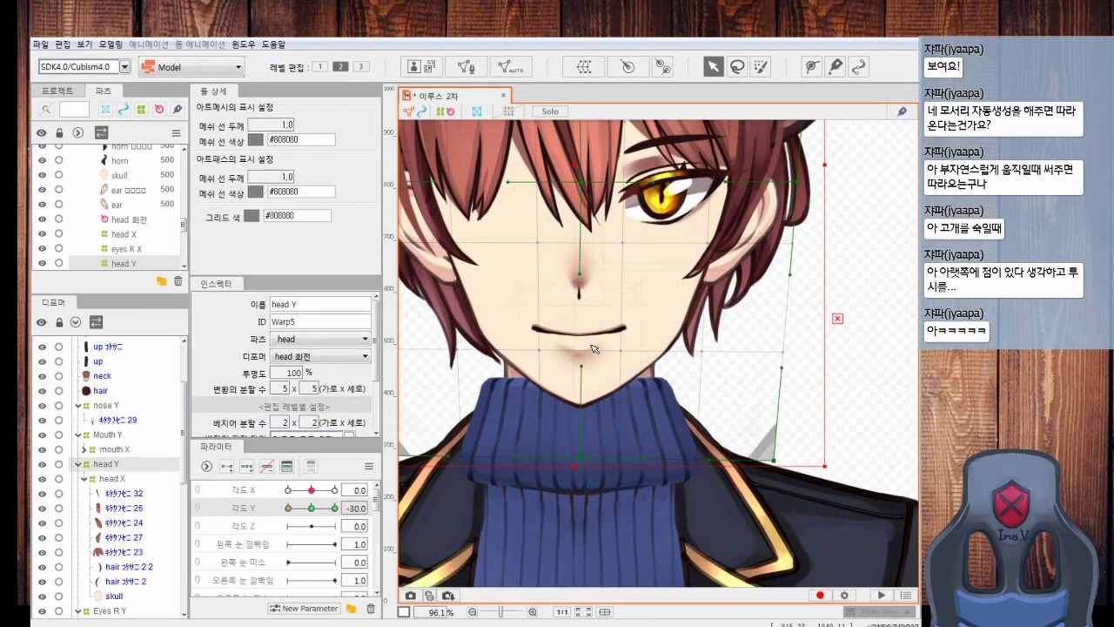
left_click(110, 438)
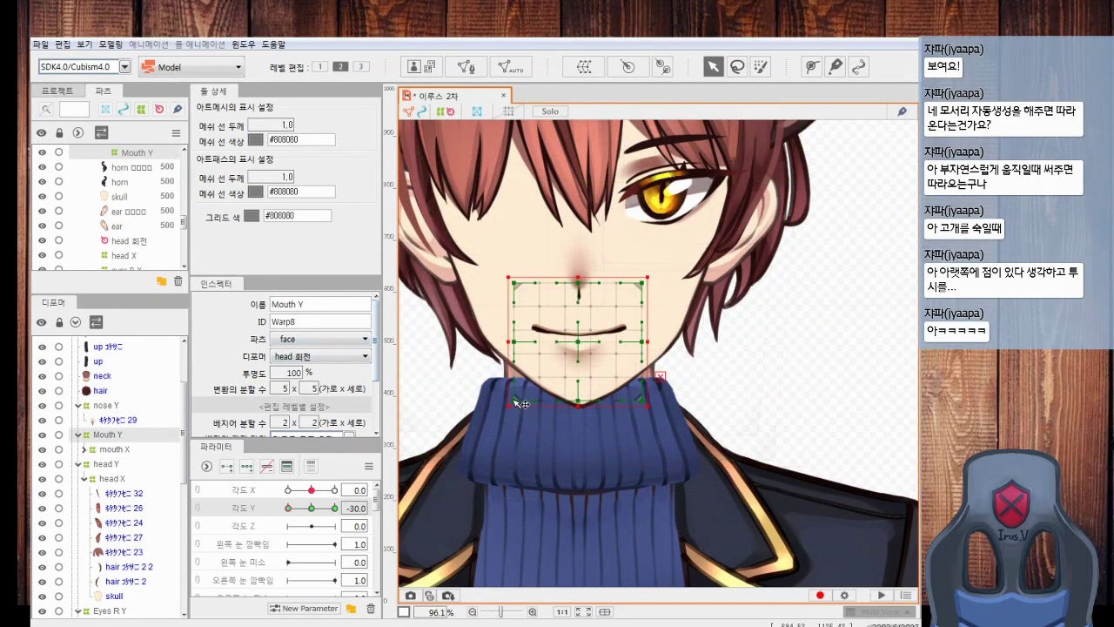
left_click(119, 466)
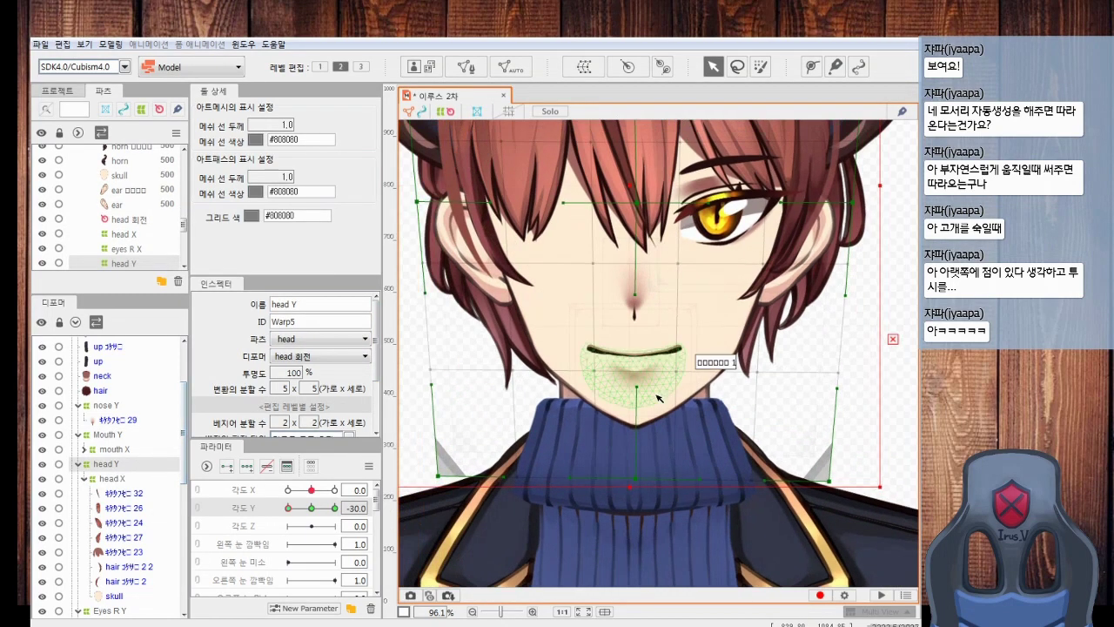
left_click(105, 438)
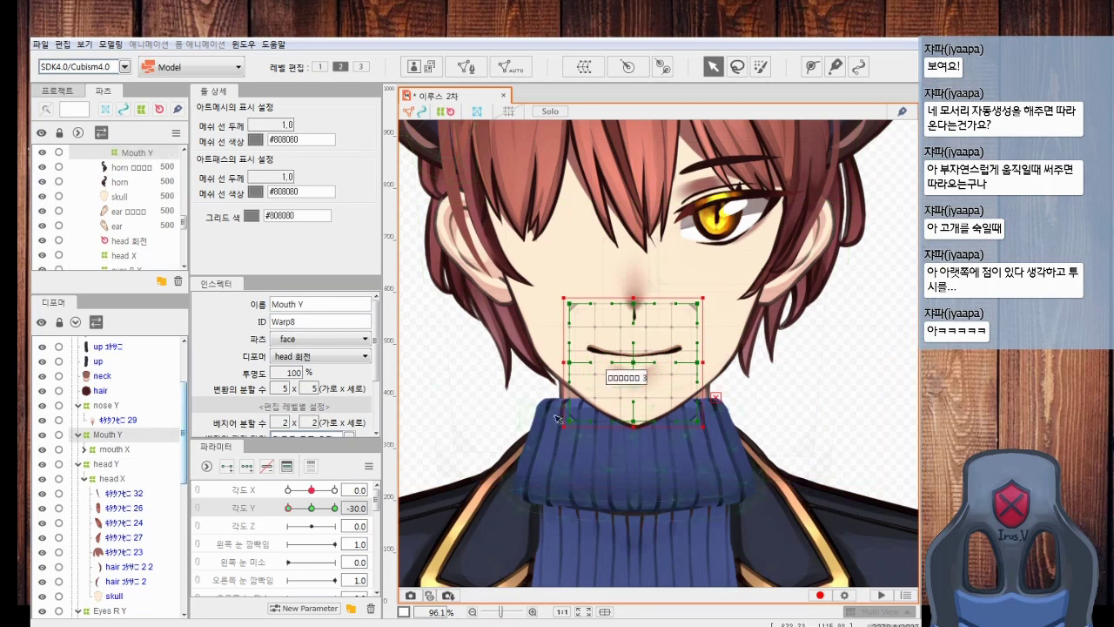
Widen the upper edge of the Mouth Y deformer and nudge its top control-point row down at 각도 Y -30.0
left_click_drag(570, 304, 567, 303)
left_click_drag(698, 302, 702, 303)
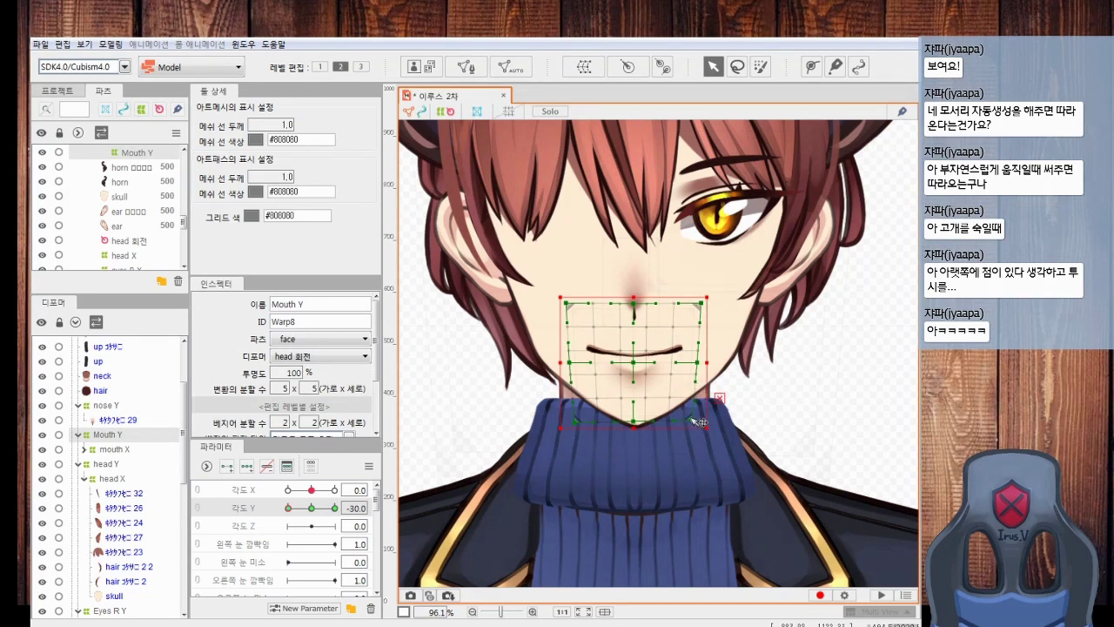
left_click_drag(540, 290, 720, 397)
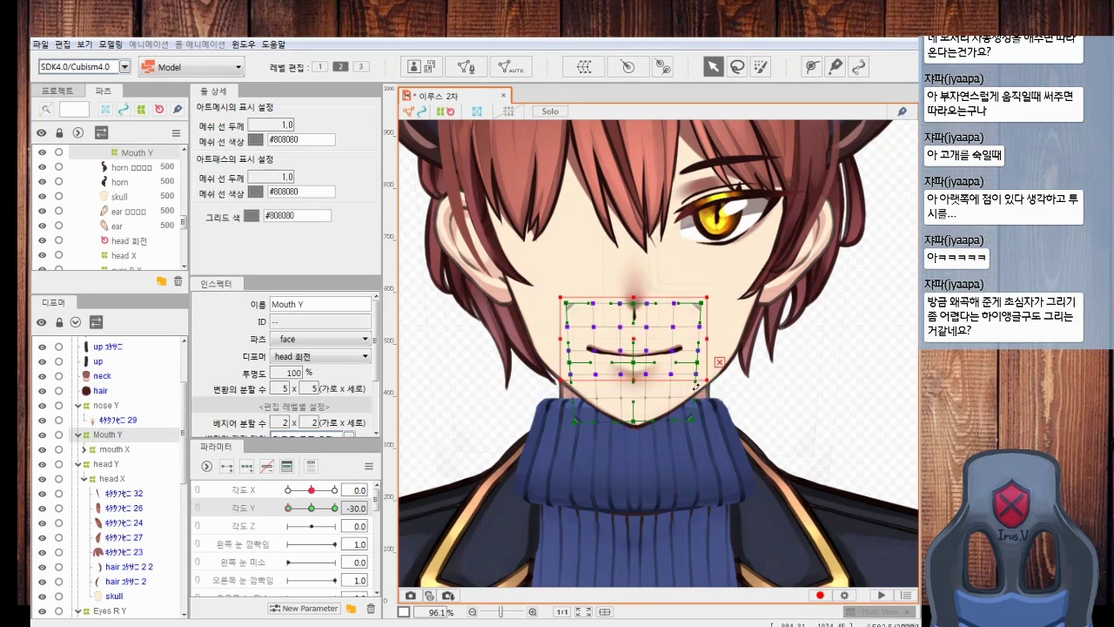
left_click_drag(544, 267, 731, 315)
key("Down")
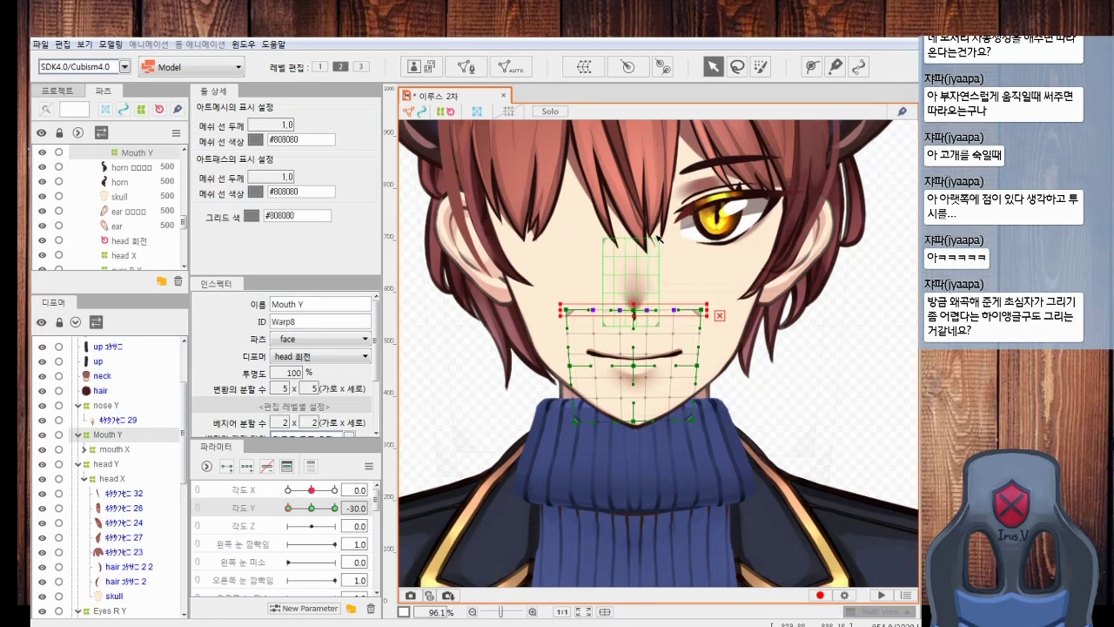
left_click_drag(549, 264, 739, 312)
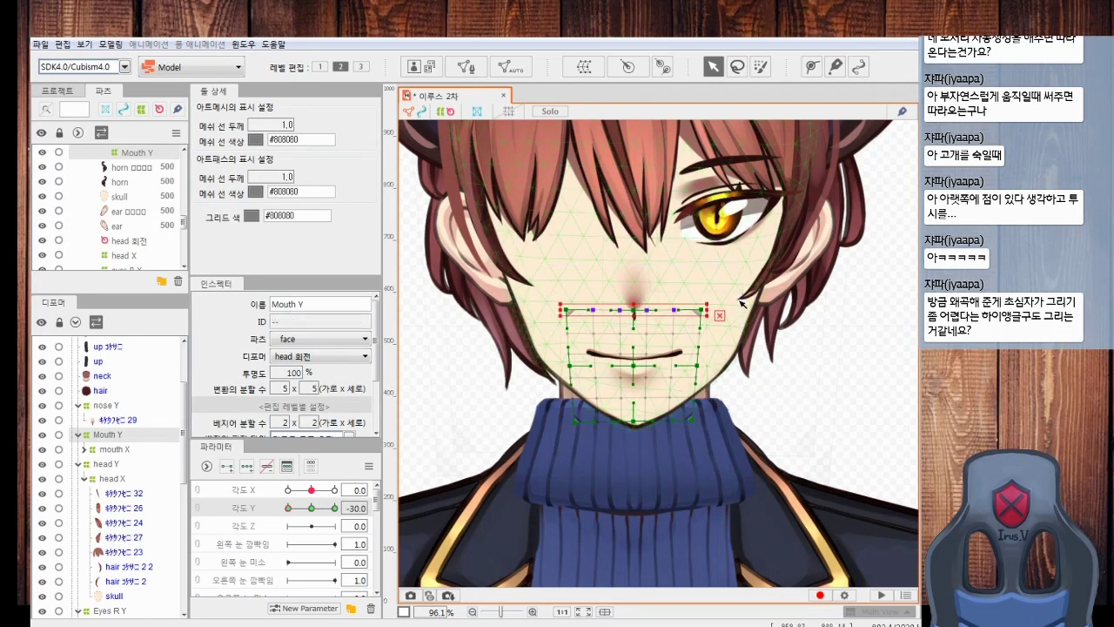
key("shift+Down")
left_click(511, 415)
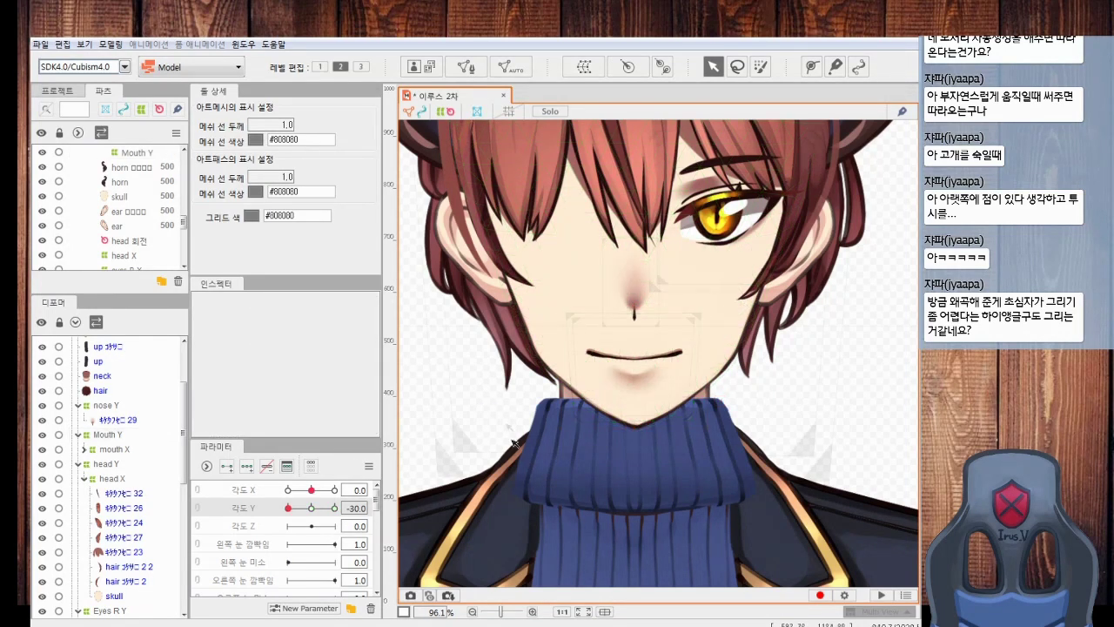
Preview the head's 각도 Y movement and check the overall pose at -30.0
left_click_drag(289, 509, 283, 540)
scroll(470, 409, "down", 6)
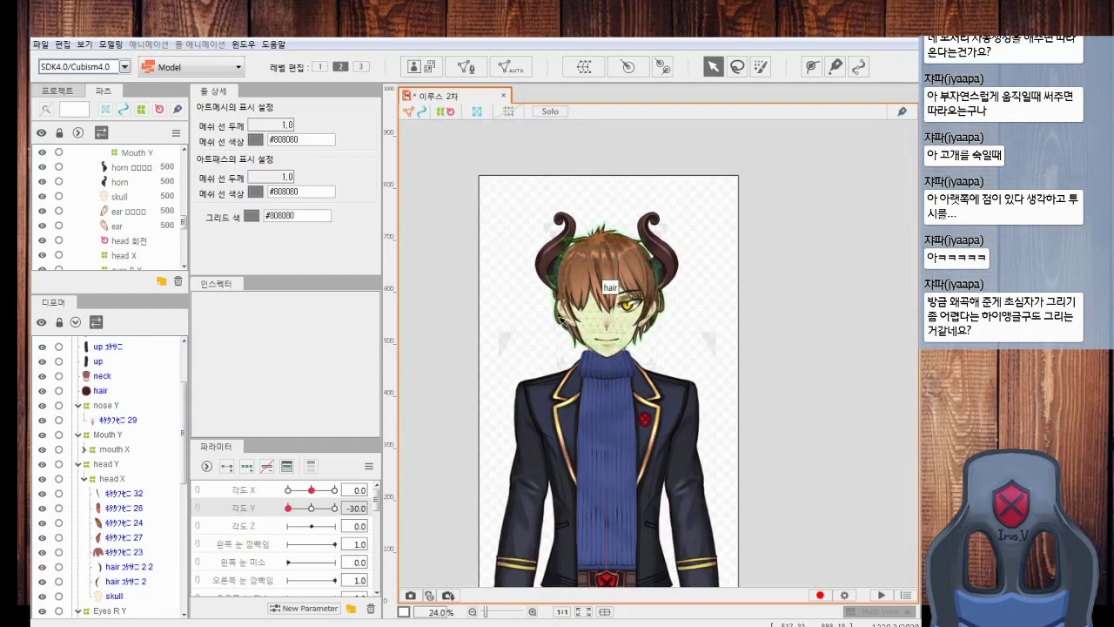
scroll(563, 320, "up", 3)
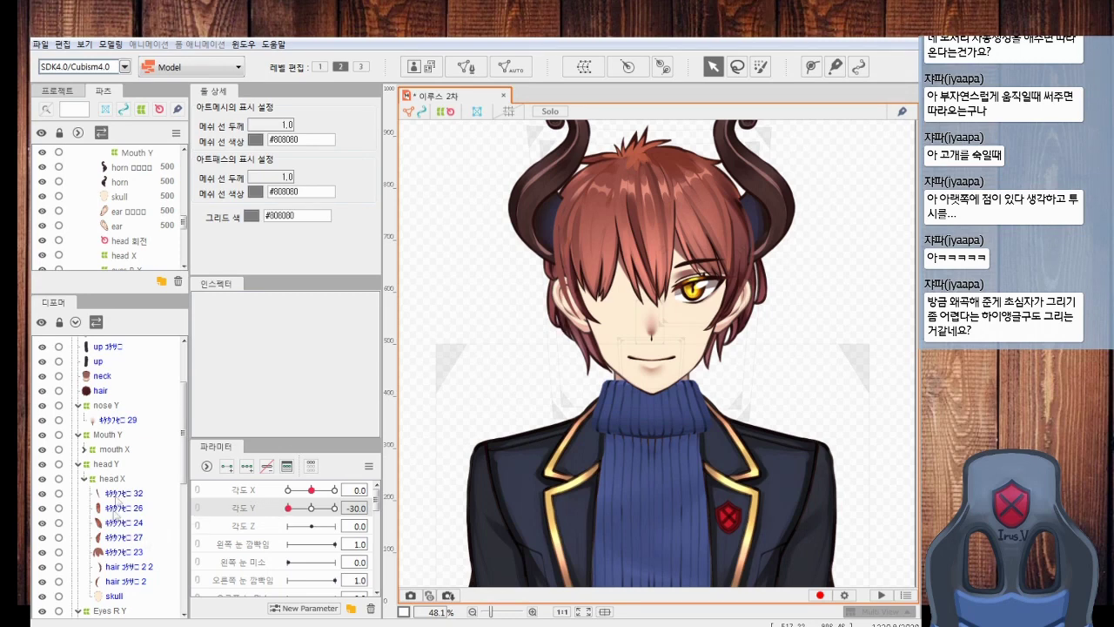
Select the Eyes R Y deformer and set 각도 Y to 30.0
left_click(111, 479)
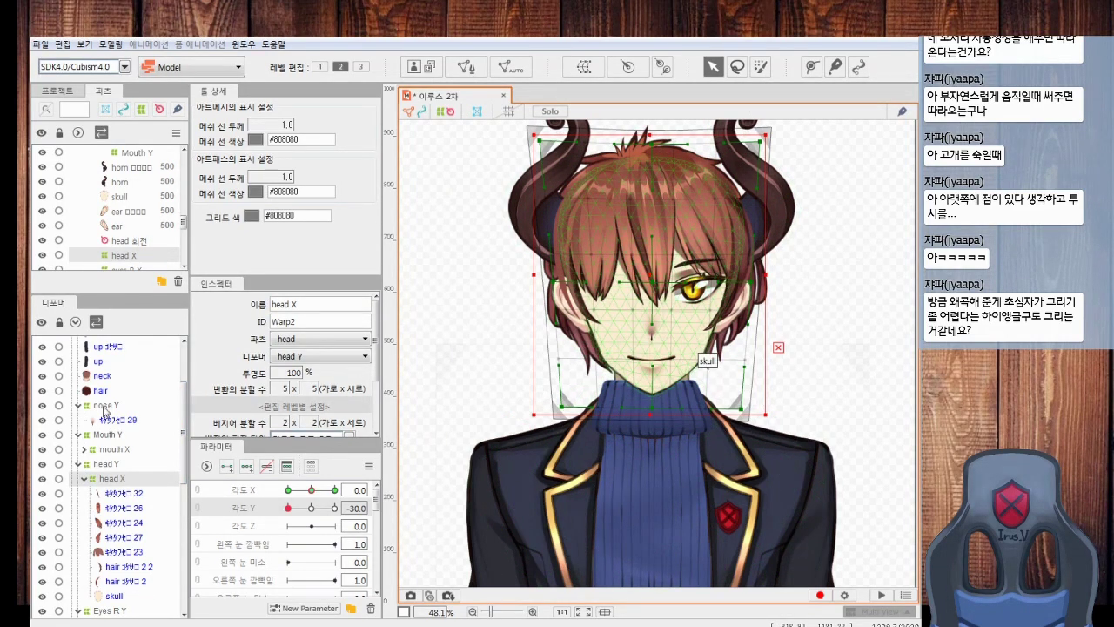
scroll(122, 361, "up", 2)
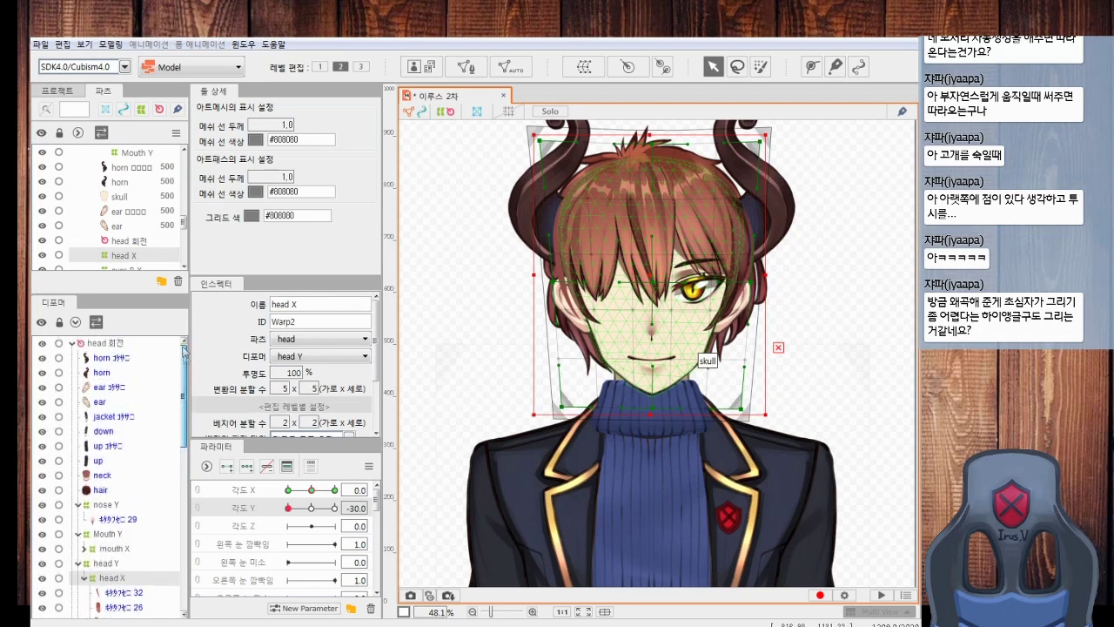
scroll(131, 435, "down", 5)
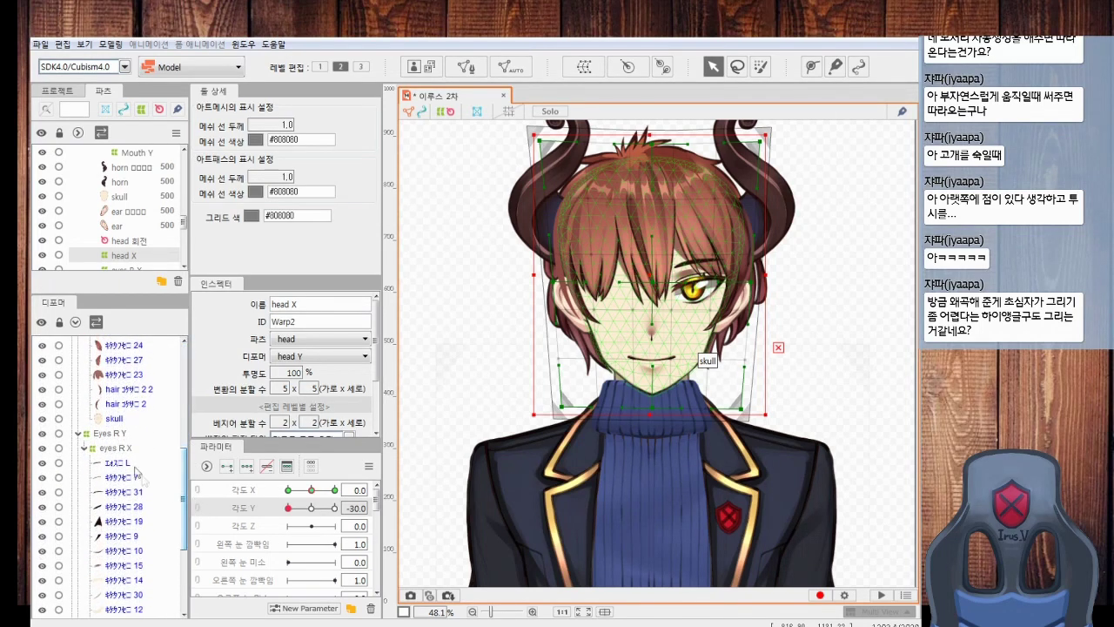
left_click(128, 449)
left_click(174, 433)
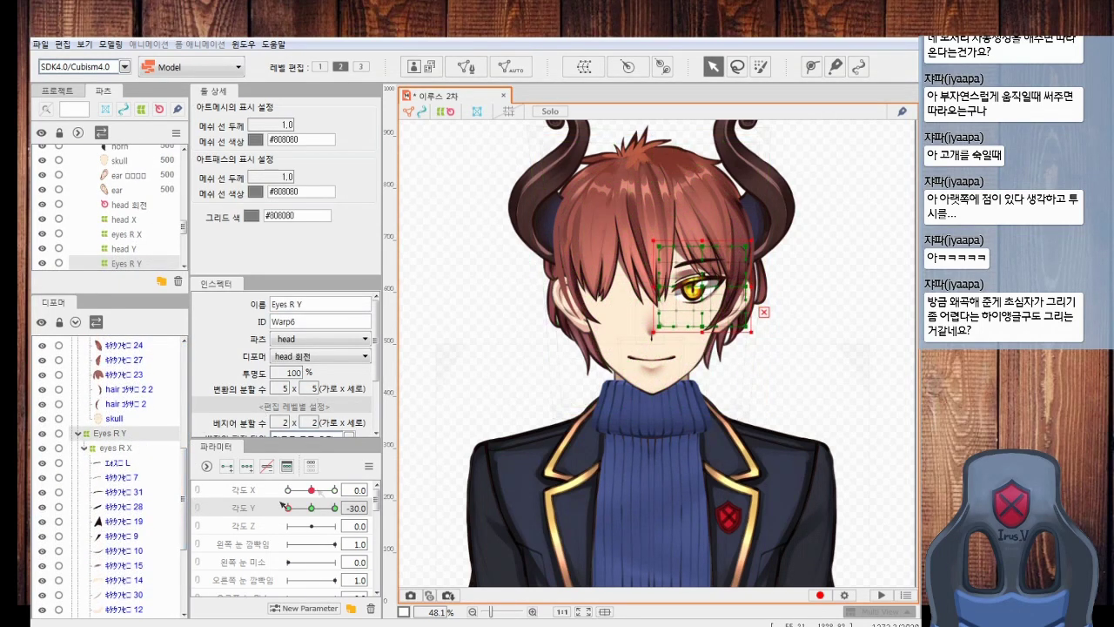
left_click_drag(291, 511, 357, 509)
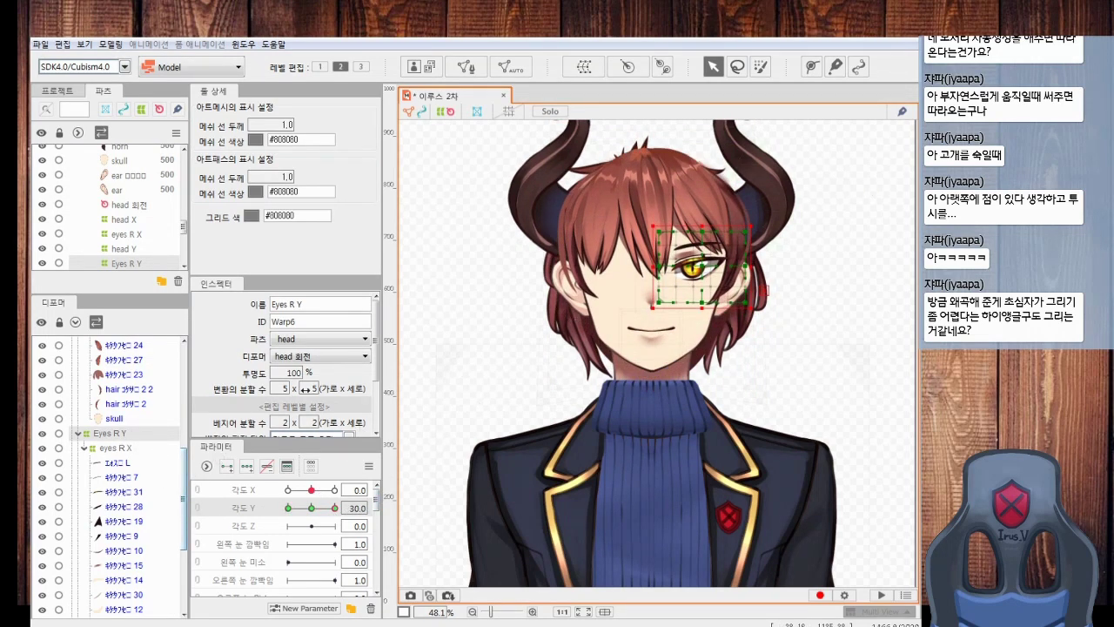
Flare the lower outer corner and lower midpoint of the Eyes R Y deformer outward at 각도 Y 30.0
scroll(749, 240, "up", 4)
scroll(750, 239, "down", 4)
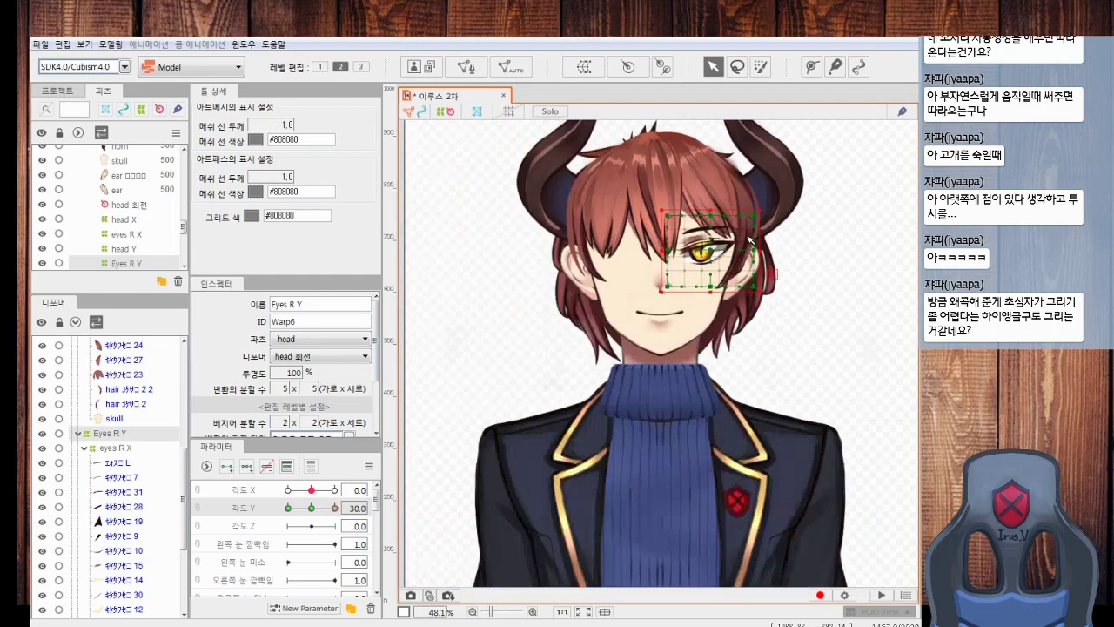
scroll(749, 239, "down", 2)
left_click_drag(184, 498, 182, 459)
left_click(117, 423)
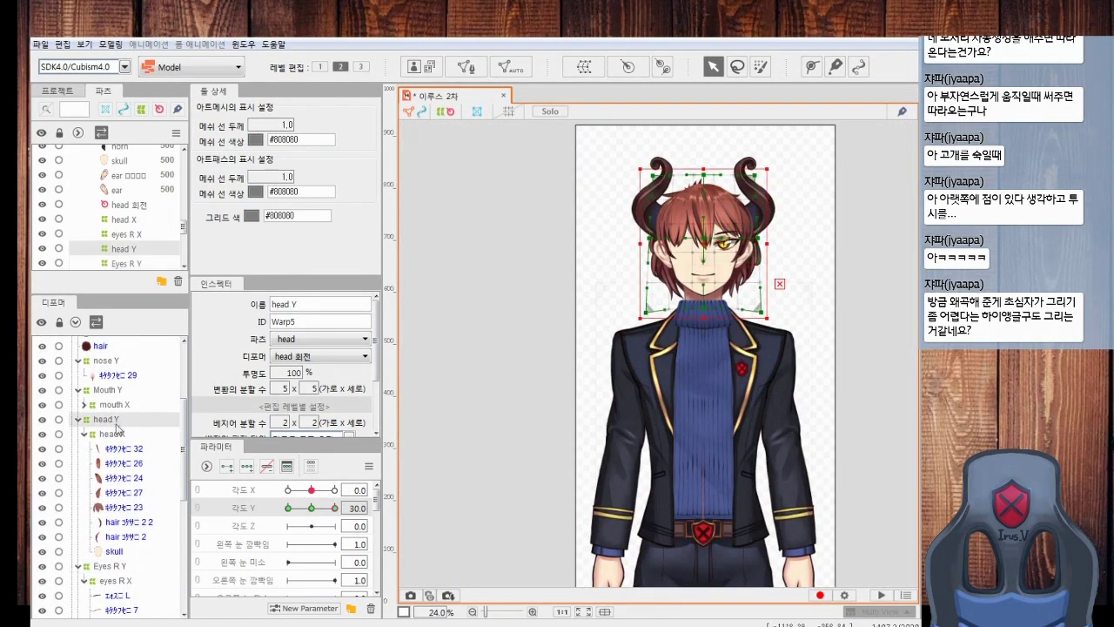
left_click_drag(696, 312, 694, 245)
scroll(683, 306, "up", 4)
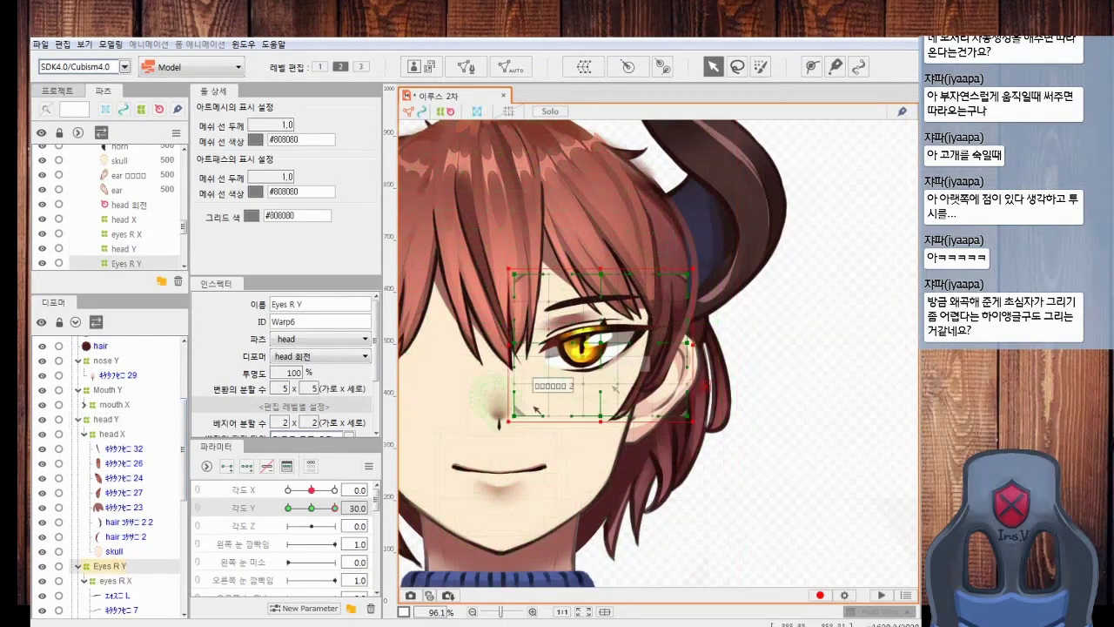
left_click_drag(692, 281, 699, 276)
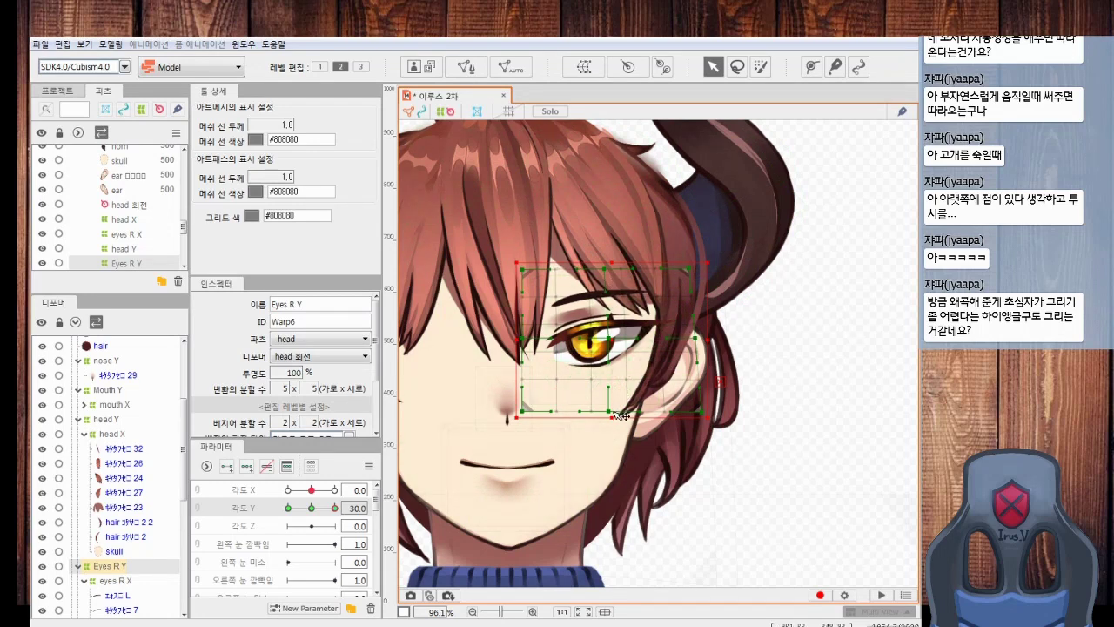
scroll(620, 416, "down", 3)
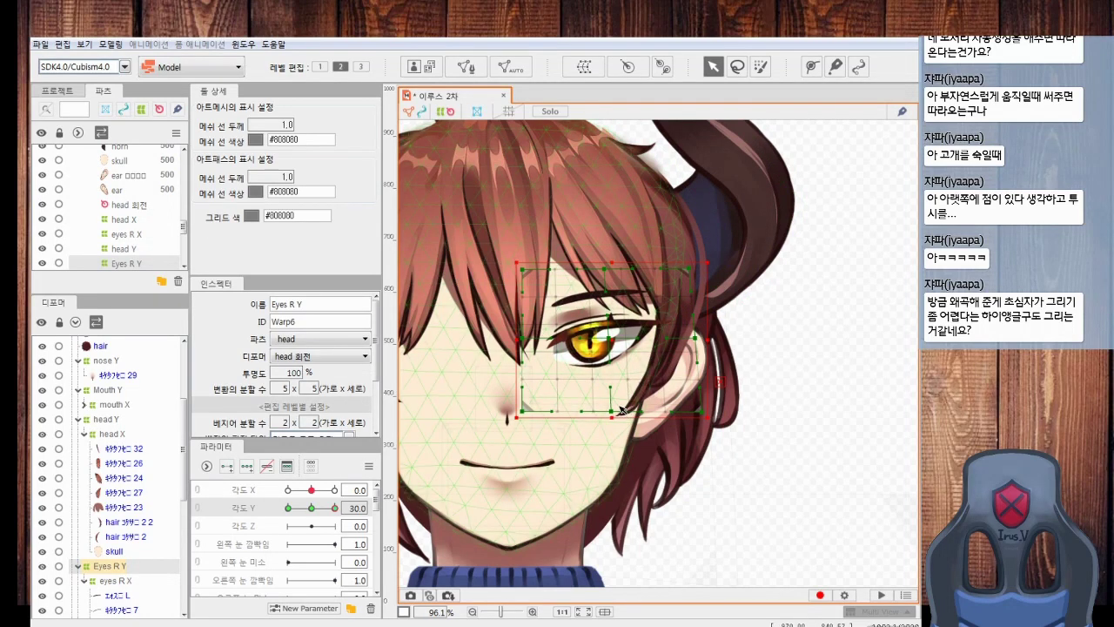
left_click(767, 426)
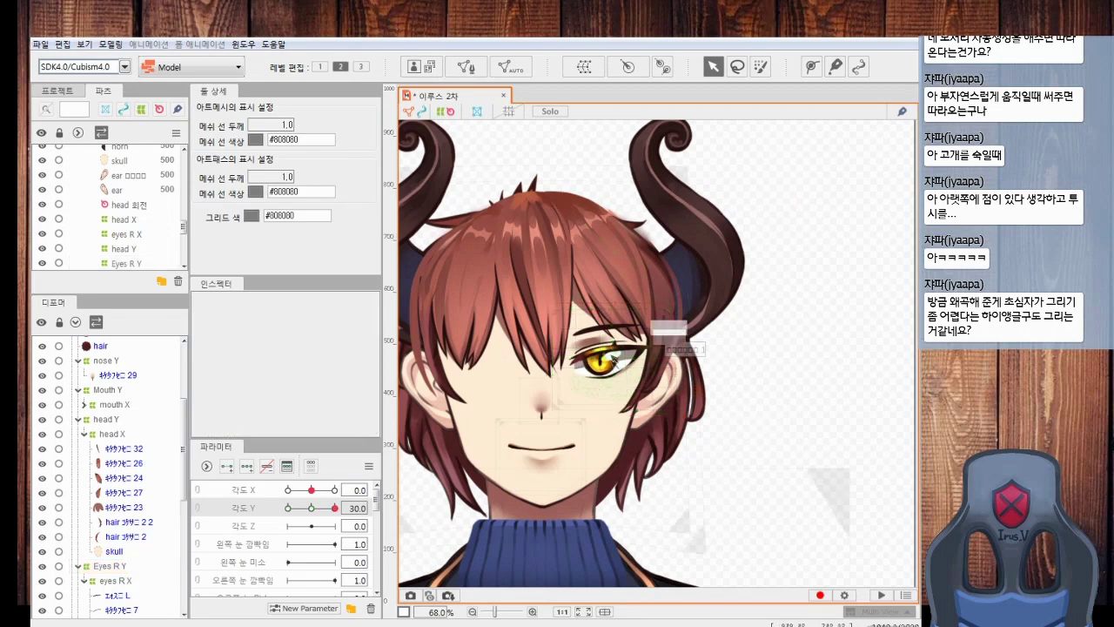
Pull the upper outer corner of the Eyes R Y deformer slightly inward at 각도 Y 30.0
left_click(115, 567)
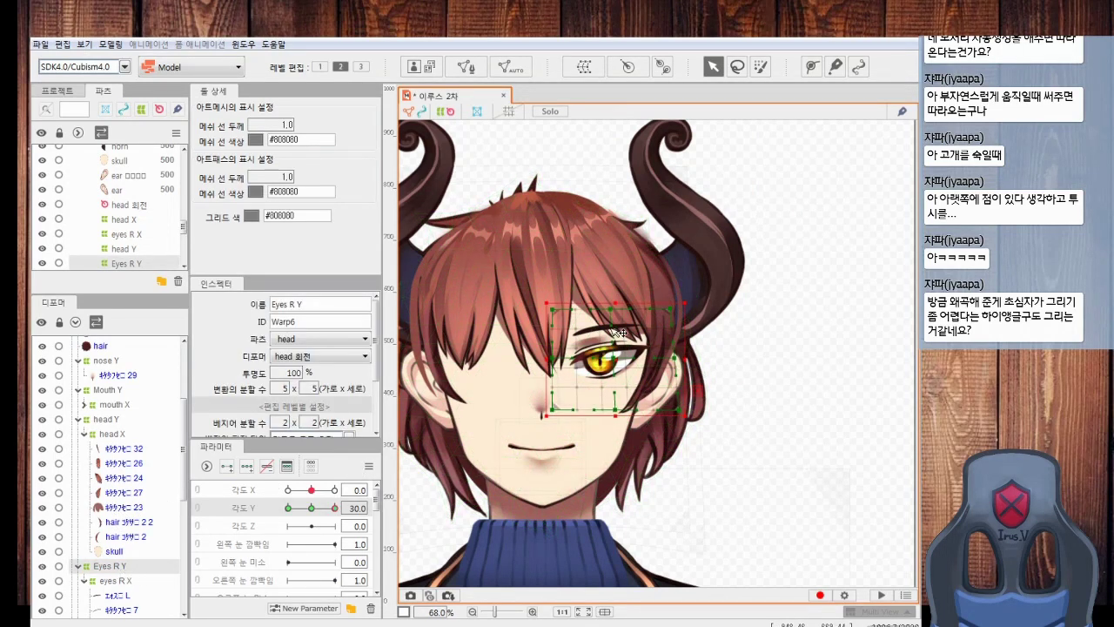
scroll(522, 349, "up", 5)
left_click(489, 413)
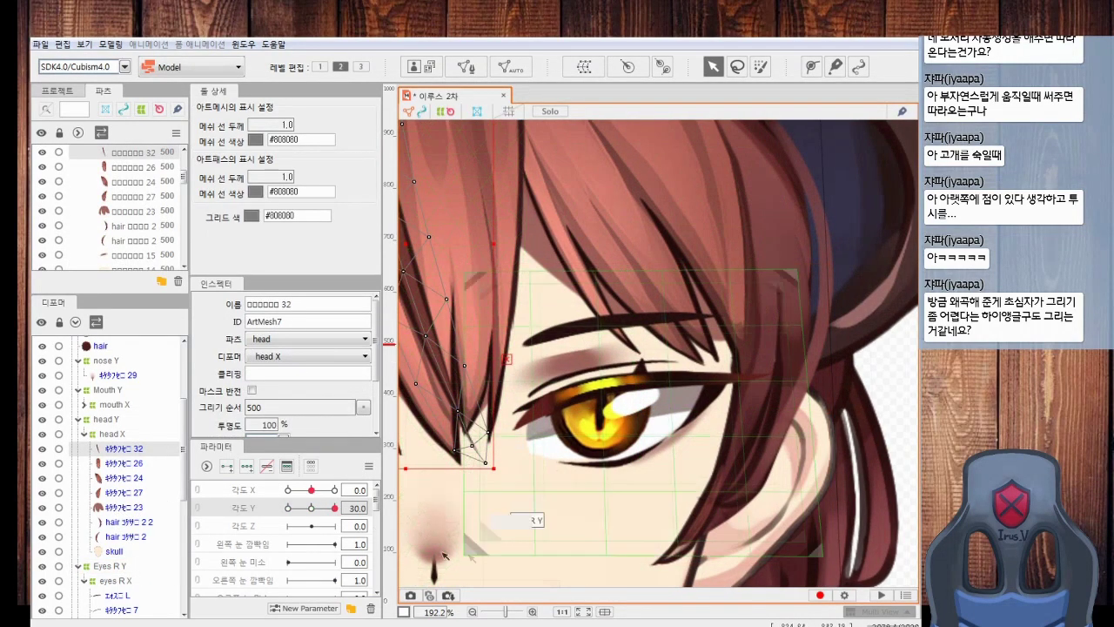
left_click(121, 567)
left_click_drag(498, 465, 451, 451)
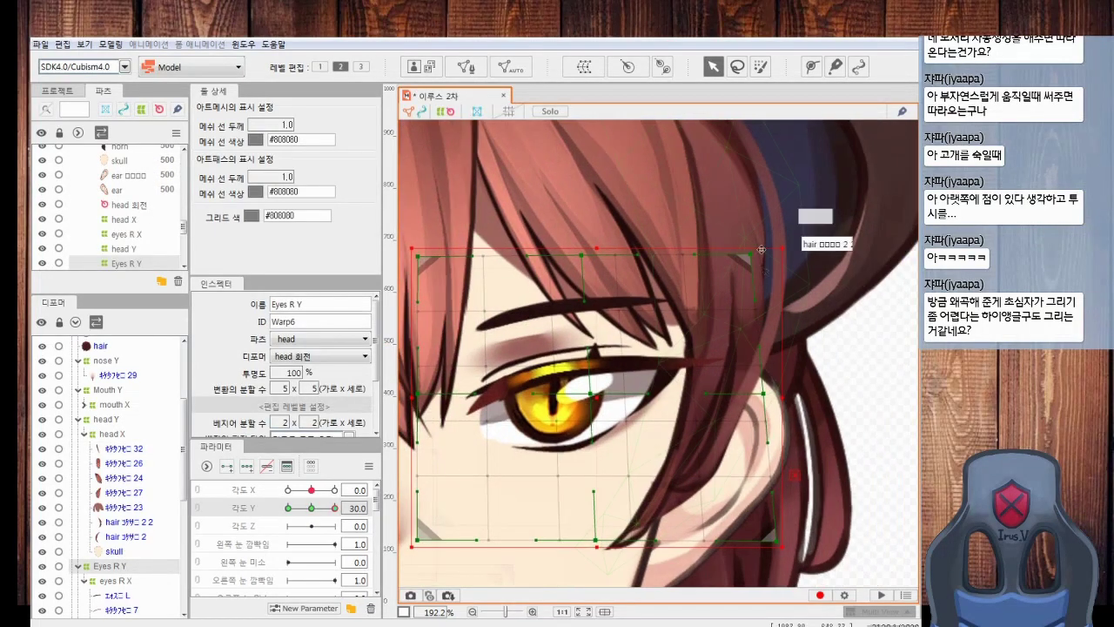
scroll(740, 421, "down", 5)
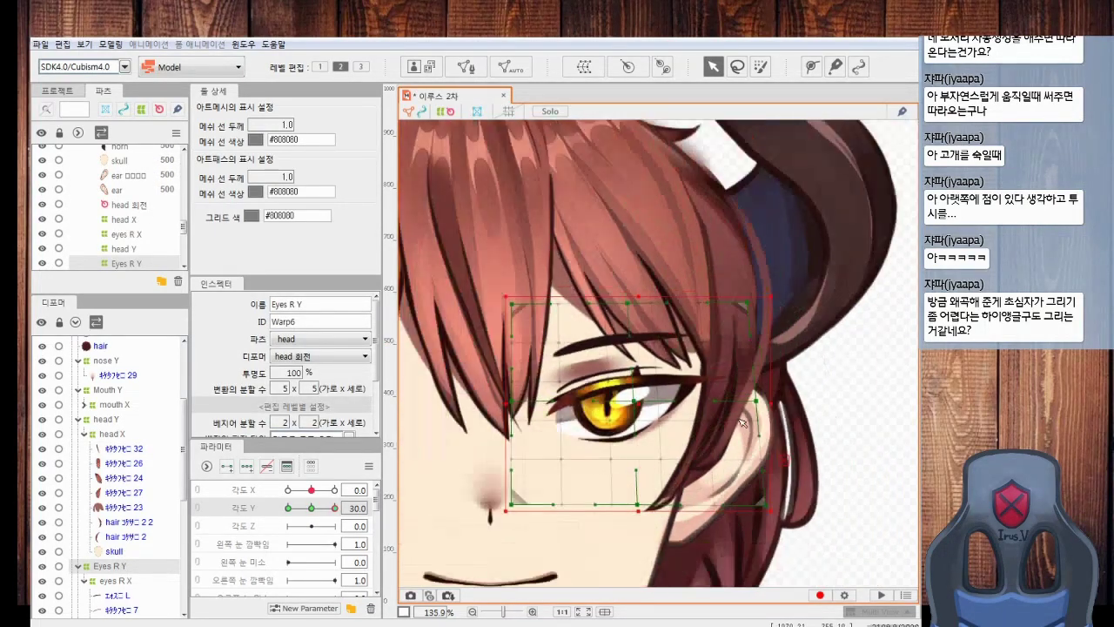
Lower the Eyes R Y deformer at 각도 Y -30.0 and taper it with a wider upper edge and a narrower lower edge
left_click_drag(332, 508, 289, 508)
scroll(682, 473, "up", 3)
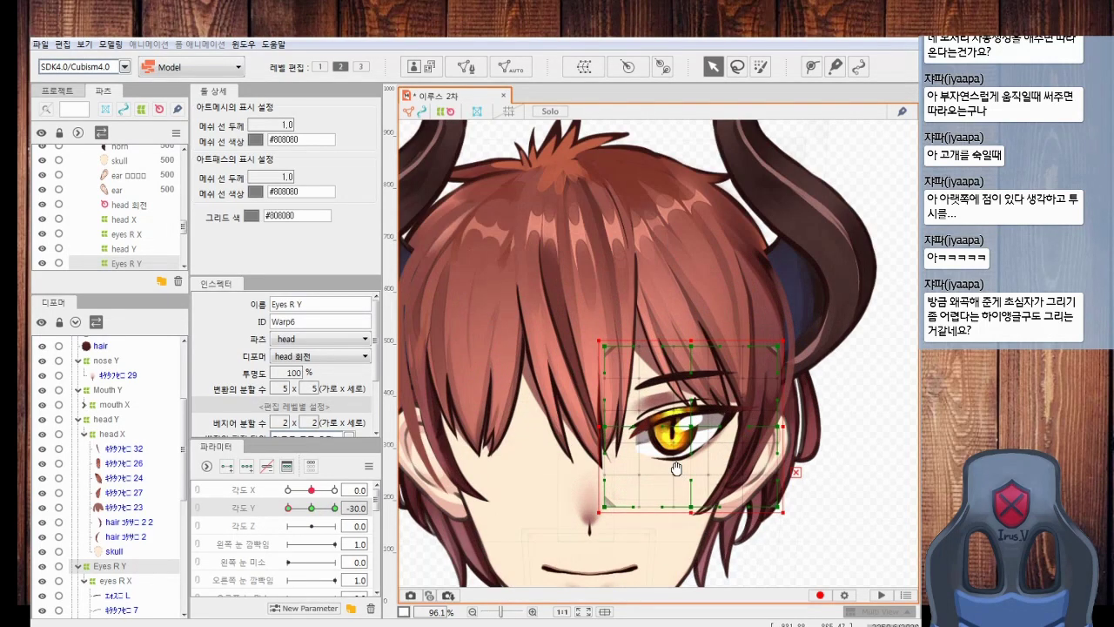
left_click_drag(694, 300, 694, 306)
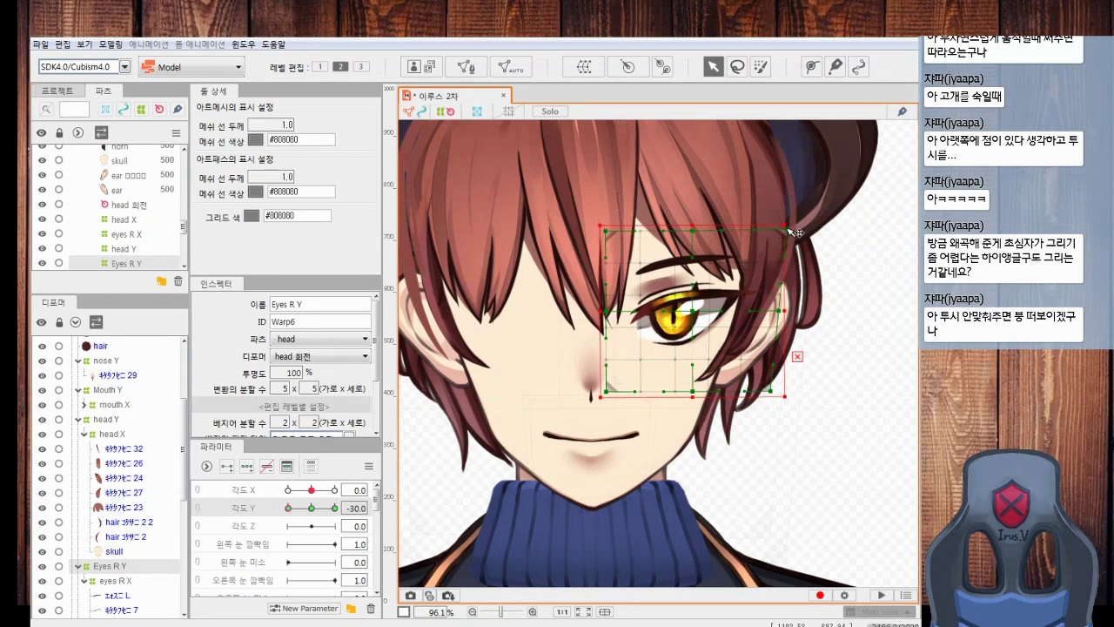
left_click_drag(788, 228, 787, 228)
left_click_drag(694, 392, 689, 392)
left_click_drag(693, 230, 697, 230)
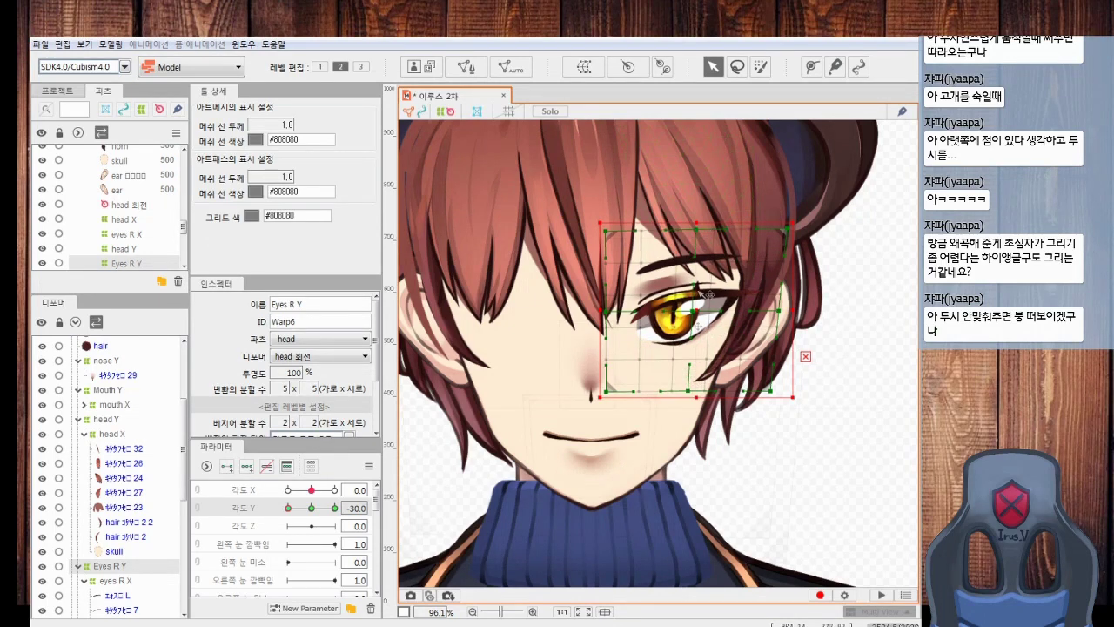
left_click_drag(690, 392, 688, 392)
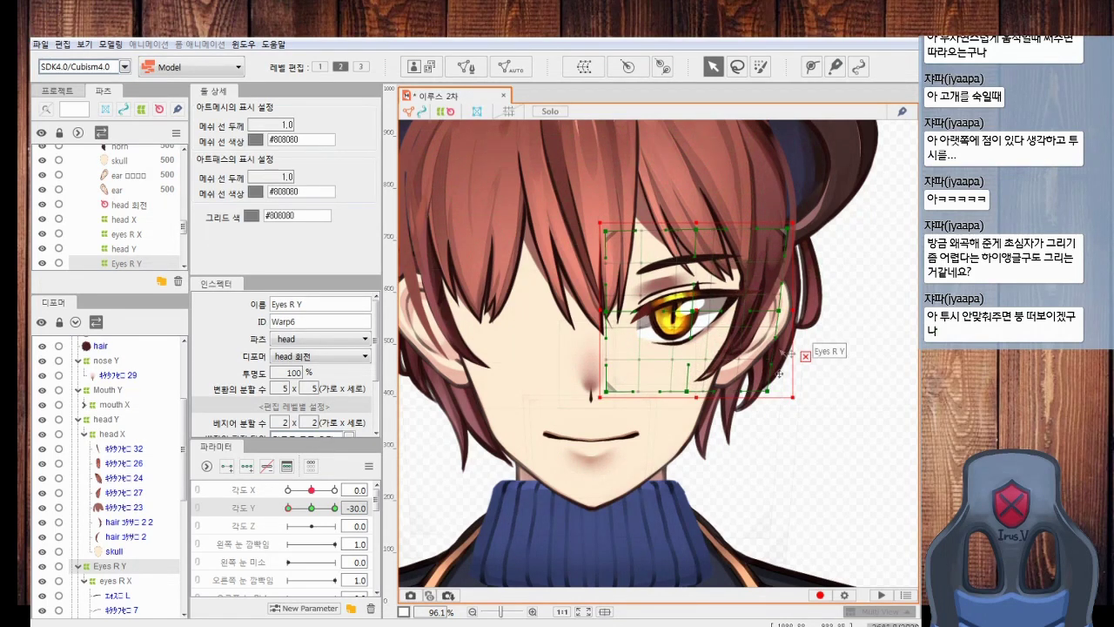
left_click_drag(789, 228, 792, 231)
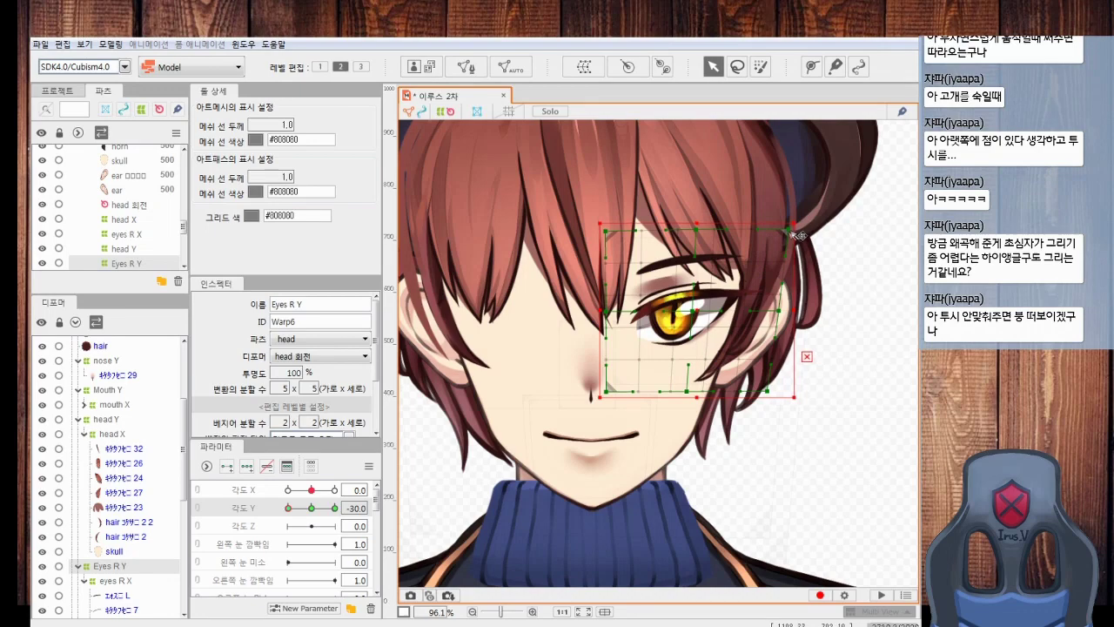
left_click(803, 461)
Preview the eye and mouth movement along 각도 Y and inspect the Mouth Y deformer grid at -30.0
left_click_drag(288, 507, 281, 543)
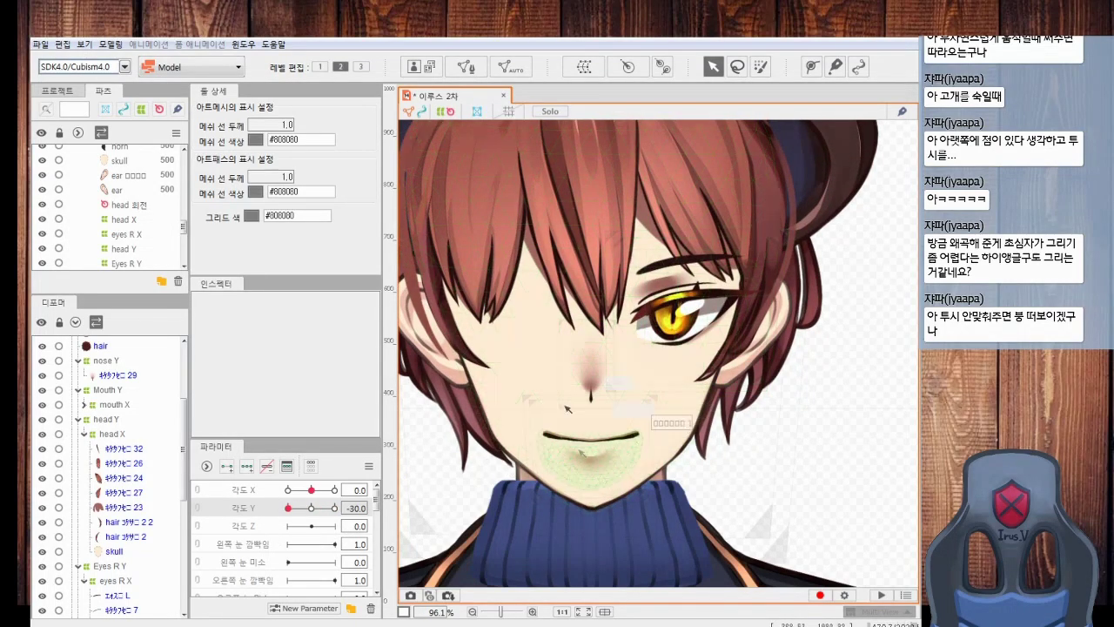
left_click(112, 391)
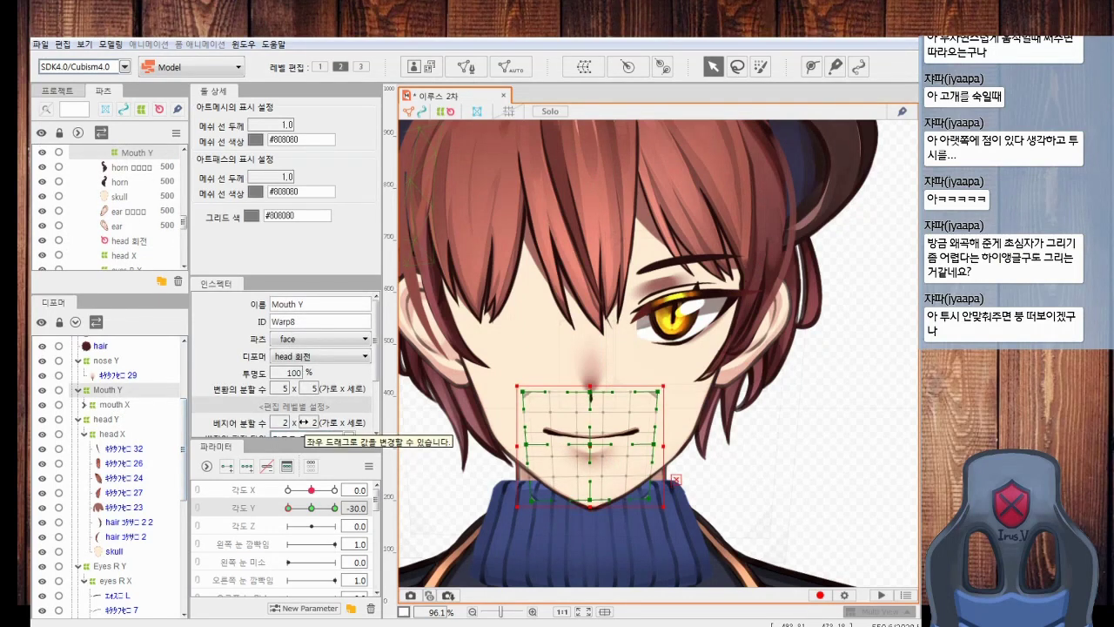
left_click(844, 460)
left_click_drag(289, 508, 270, 567)
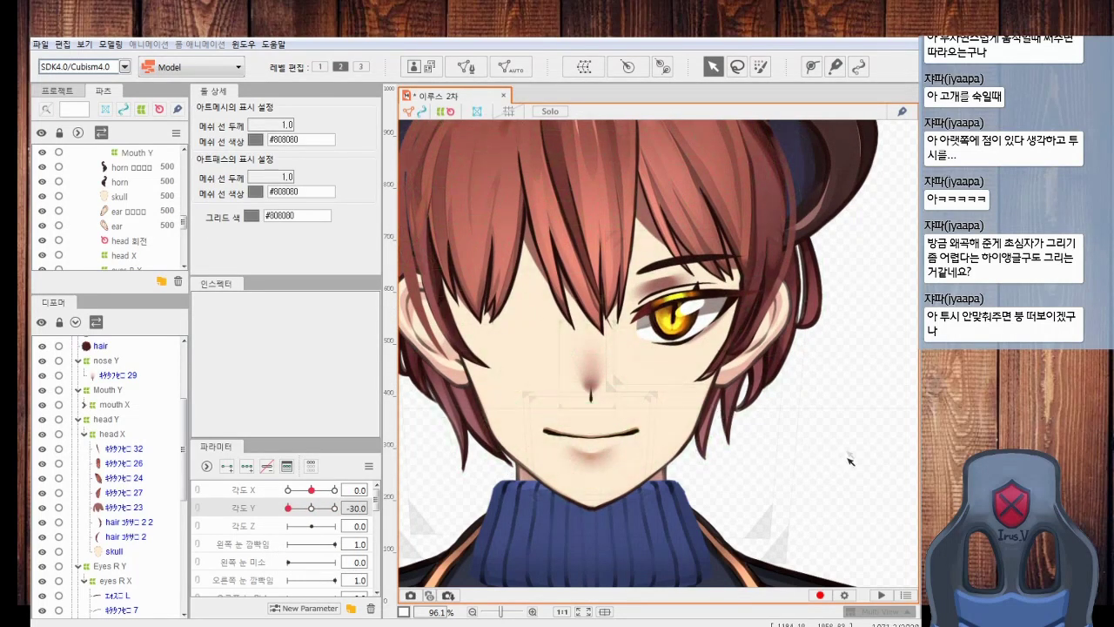
Inspect the whole figure and the nose Y deformer grid at 각도 Y -30.0
scroll(846, 445, "down", 5)
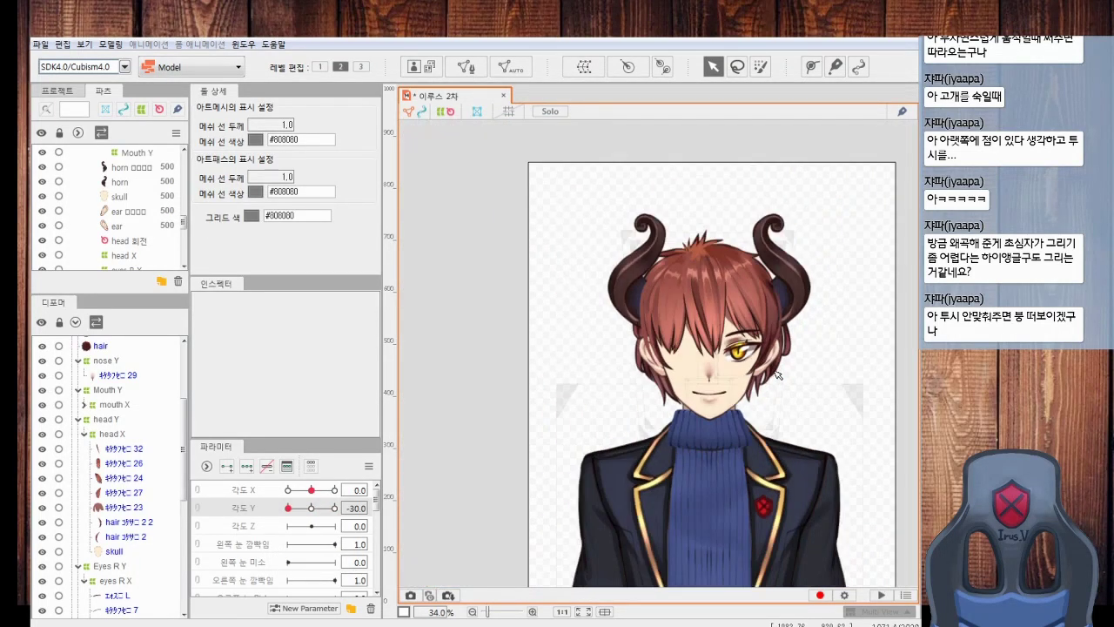
scroll(778, 374, "down", 2)
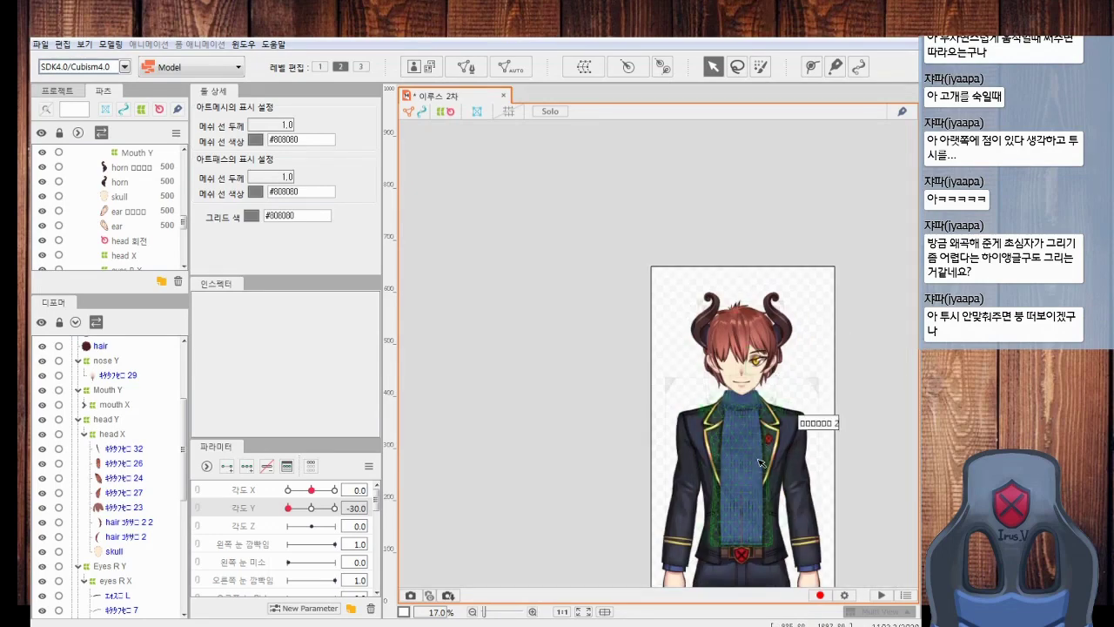
scroll(760, 462, "up", 6)
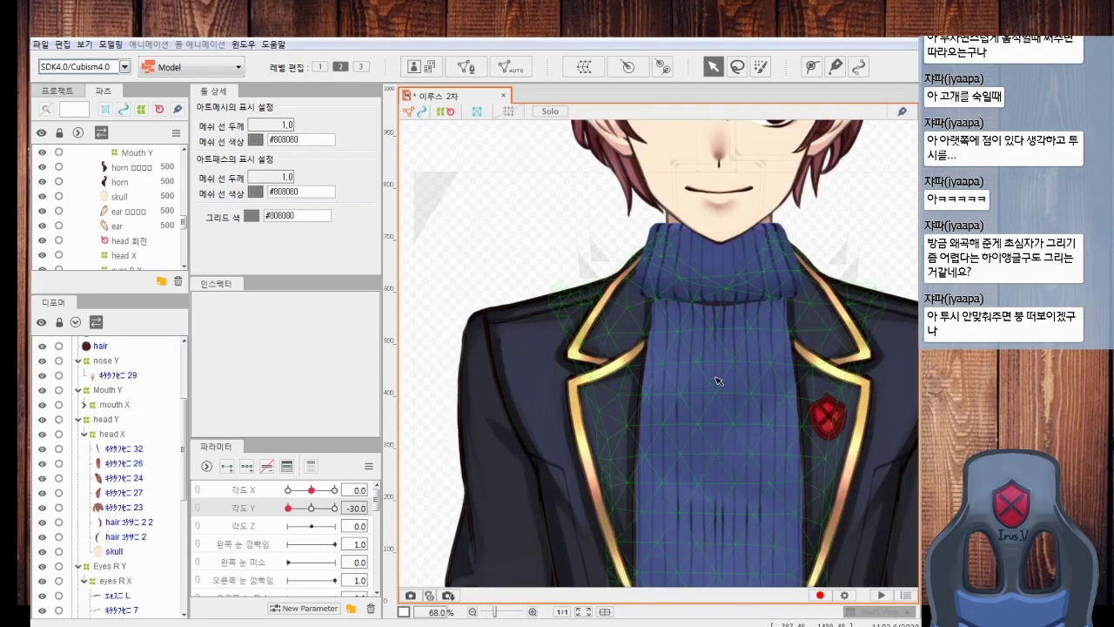
scroll(687, 266, "down", 2)
left_click(683, 257)
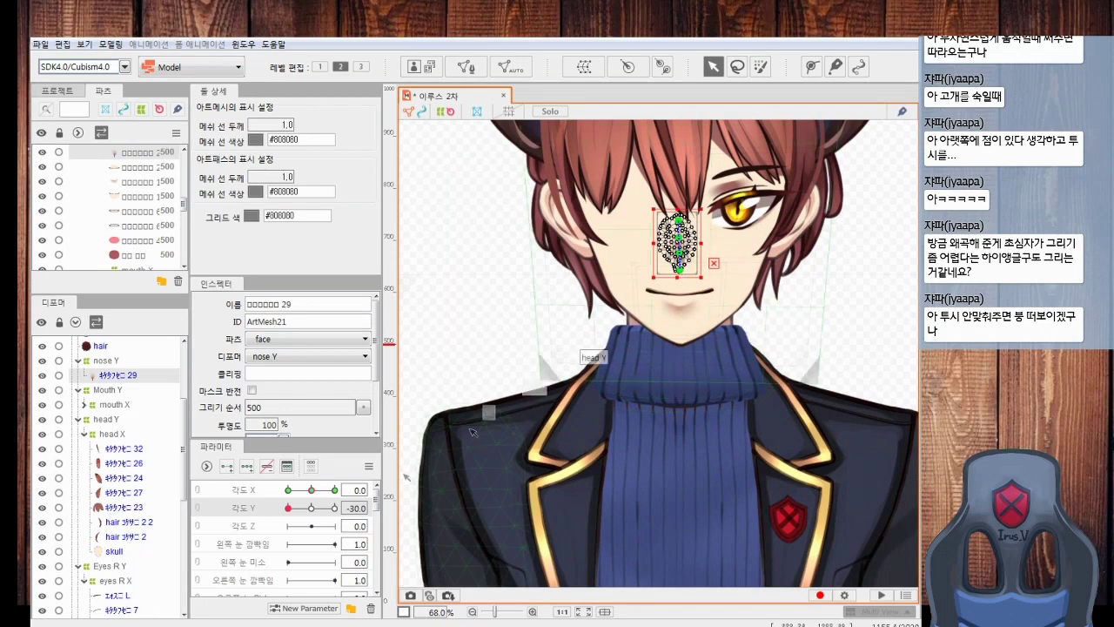
left_click(101, 362)
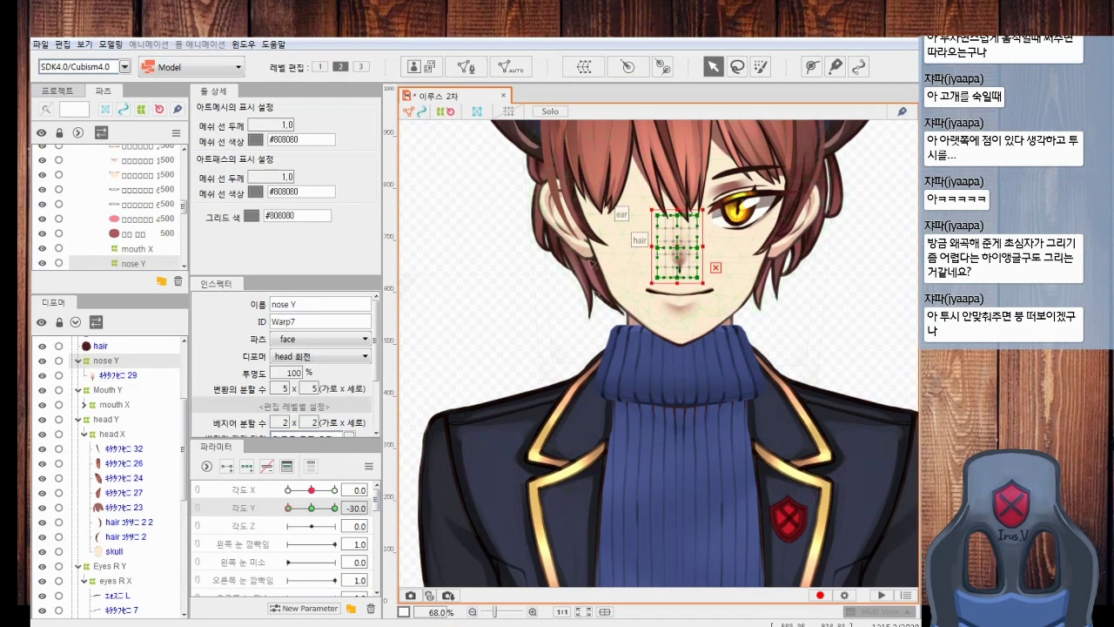
Nudge the nose Y deformer slightly upward at 각도 Y 30.0
left_click(459, 390)
left_click_drag(285, 509, 409, 520)
left_click_drag(670, 263, 664, 290)
left_click(672, 239)
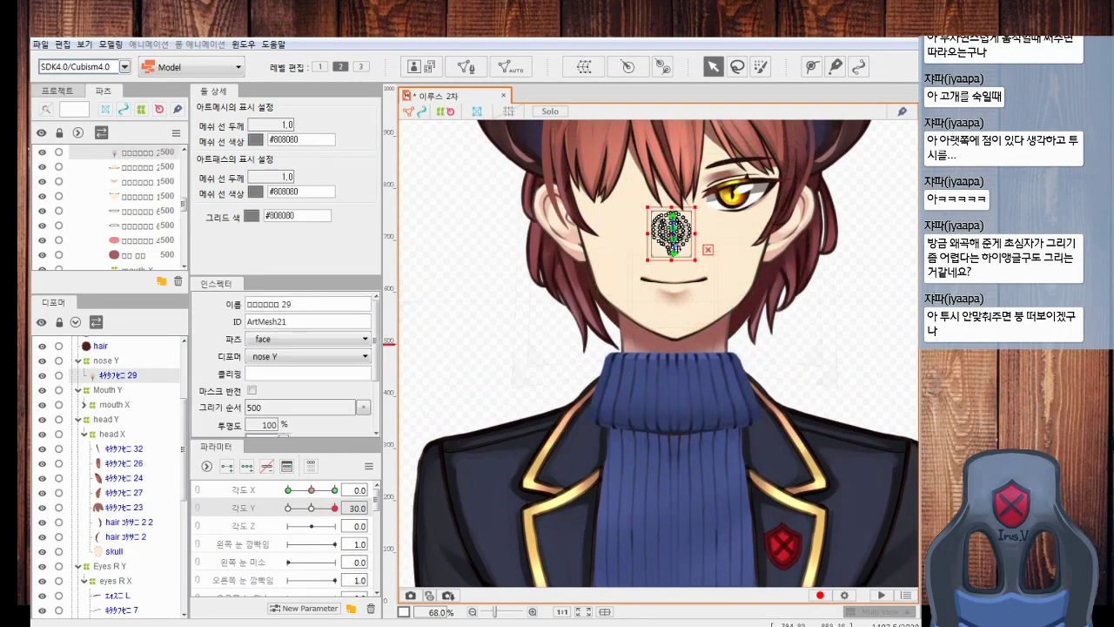
left_click(104, 361)
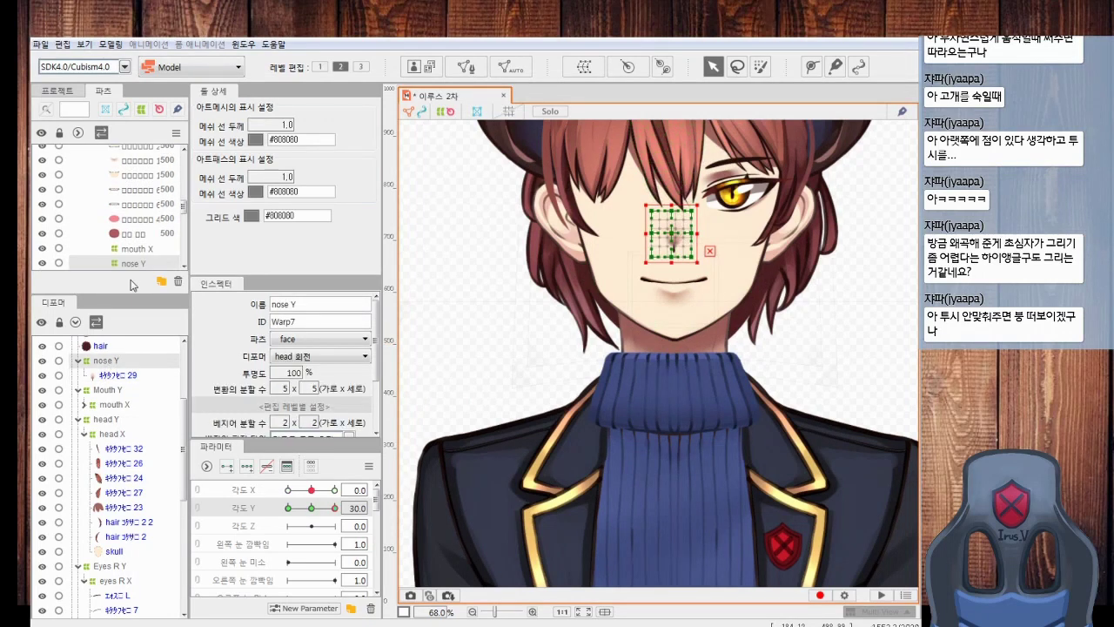
left_click(524, 328)
Nudge the nose Y deformer slightly downward at 각도 Y -30.0
left_click_drag(336, 512, 281, 517)
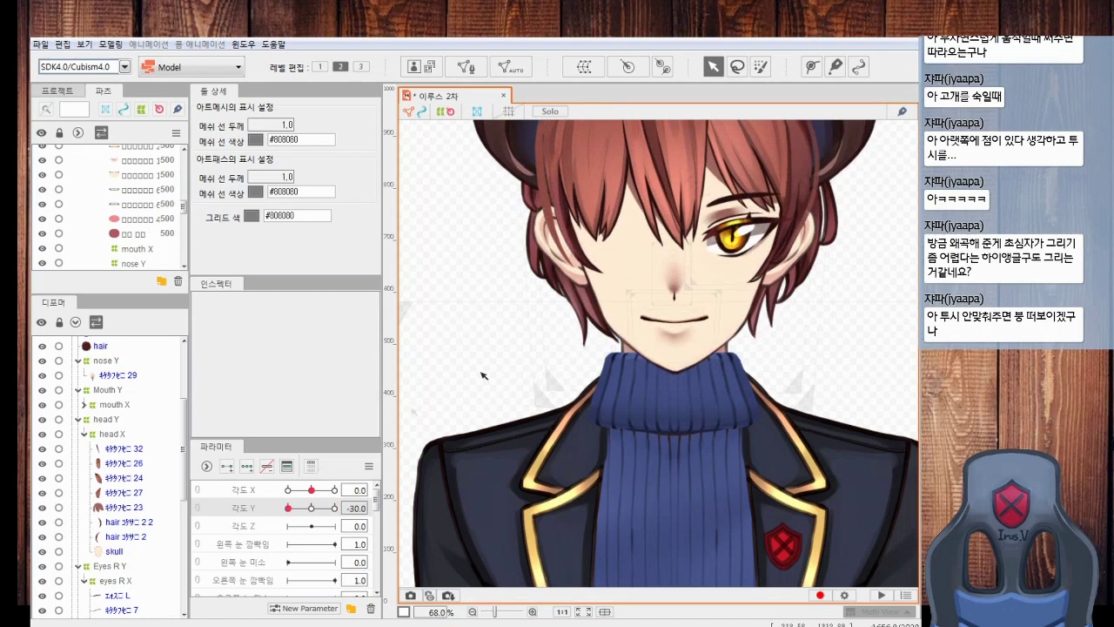
left_click(106, 362)
key("Down")
key("Down")
key("Down")
key("Down")
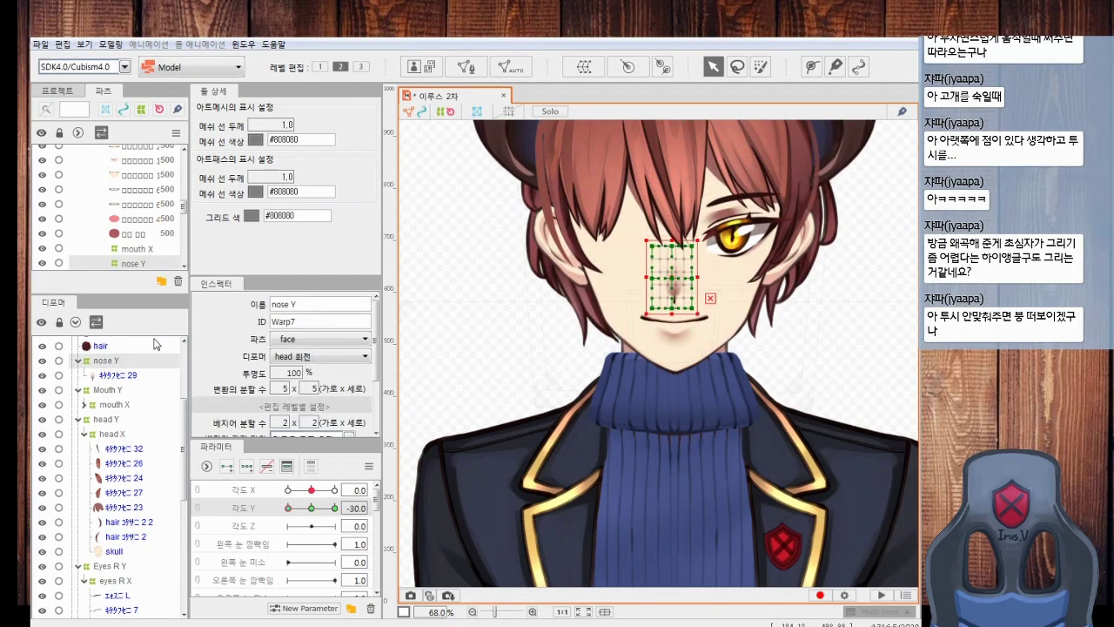
left_click(489, 351)
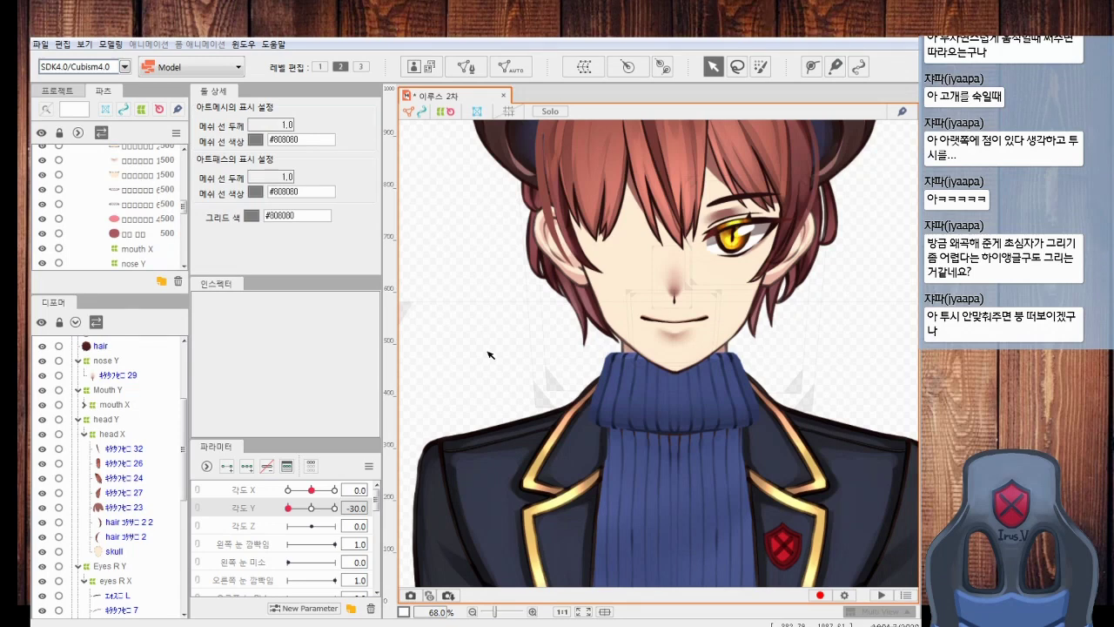
Preview the nose and whole-head movement along 각도 Y between -30.0 and 30.0
left_click_drag(289, 508, 356, 554)
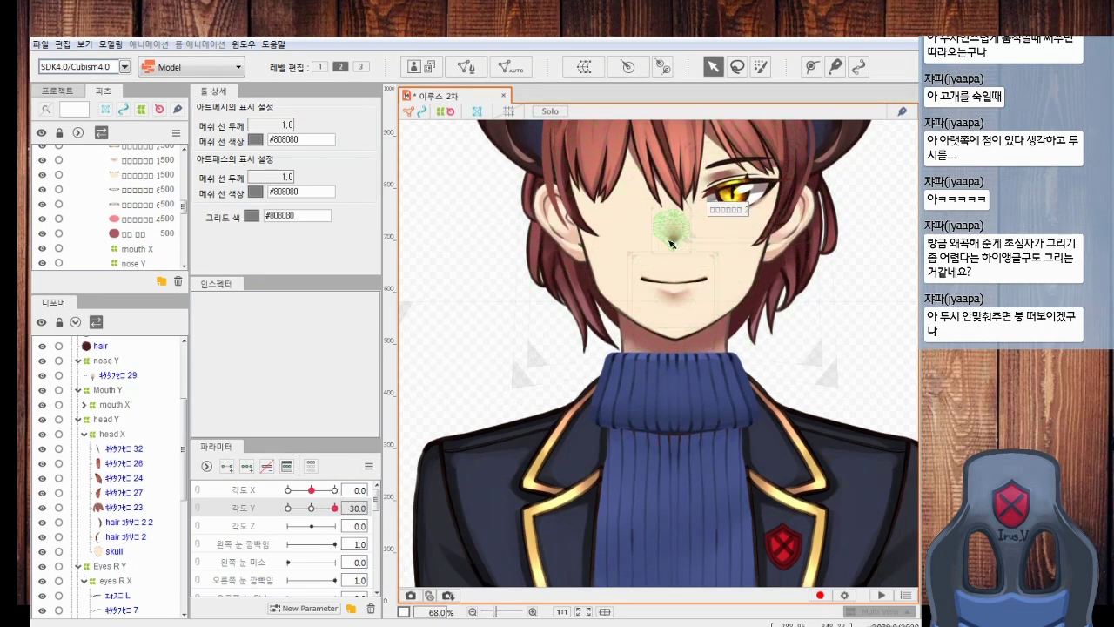
left_click(106, 361)
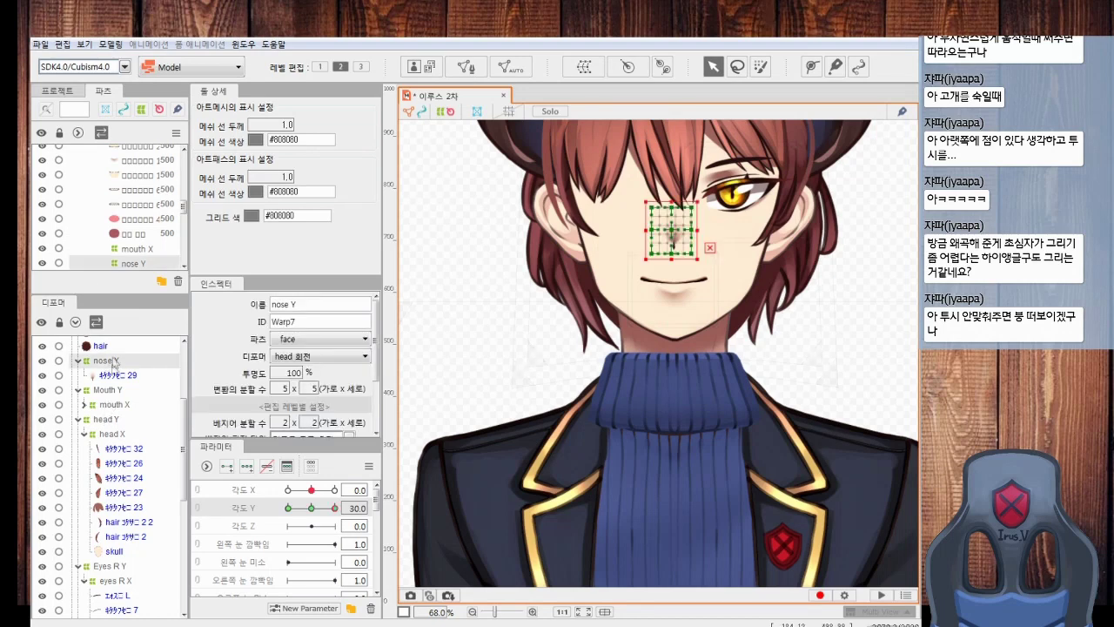
left_click_drag(334, 507, 263, 527)
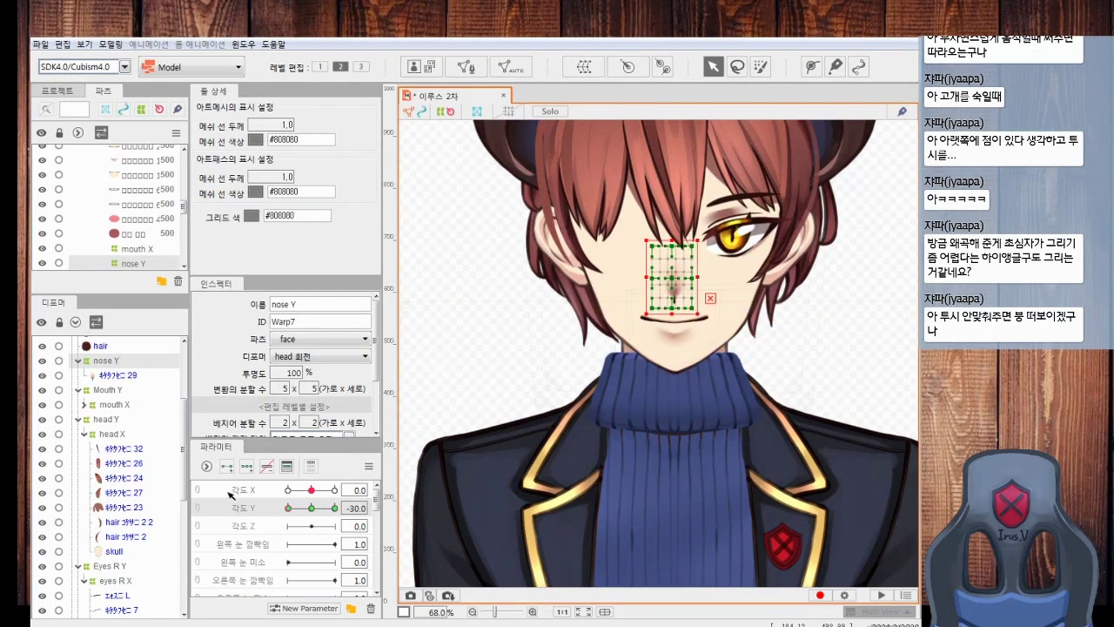
left_click_drag(291, 515, 374, 517)
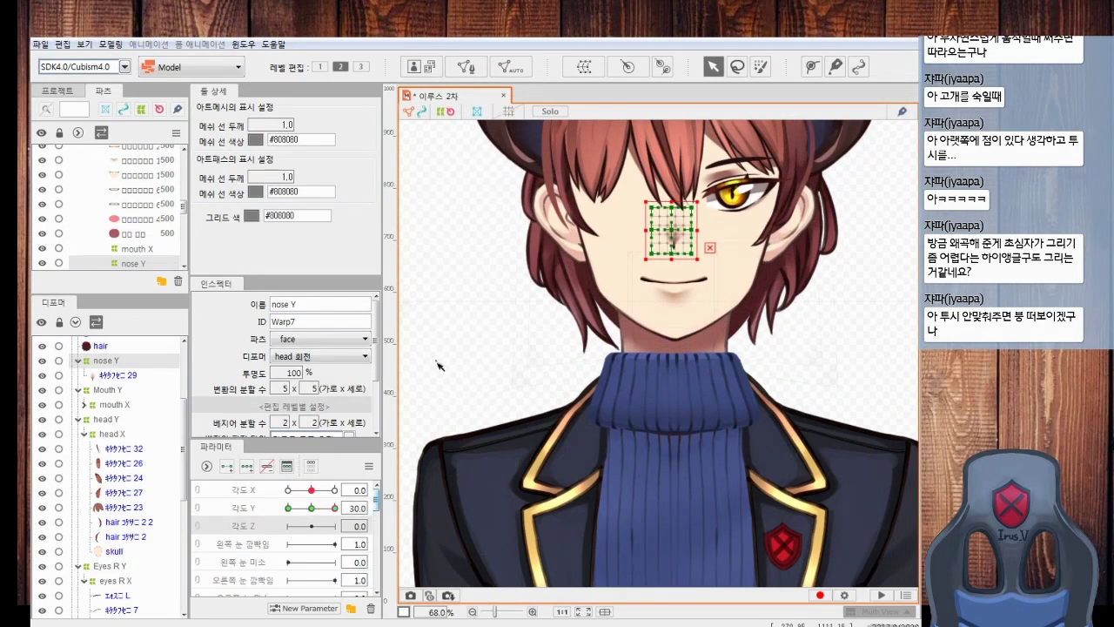
left_click(459, 394)
scroll(511, 316, "down", 3)
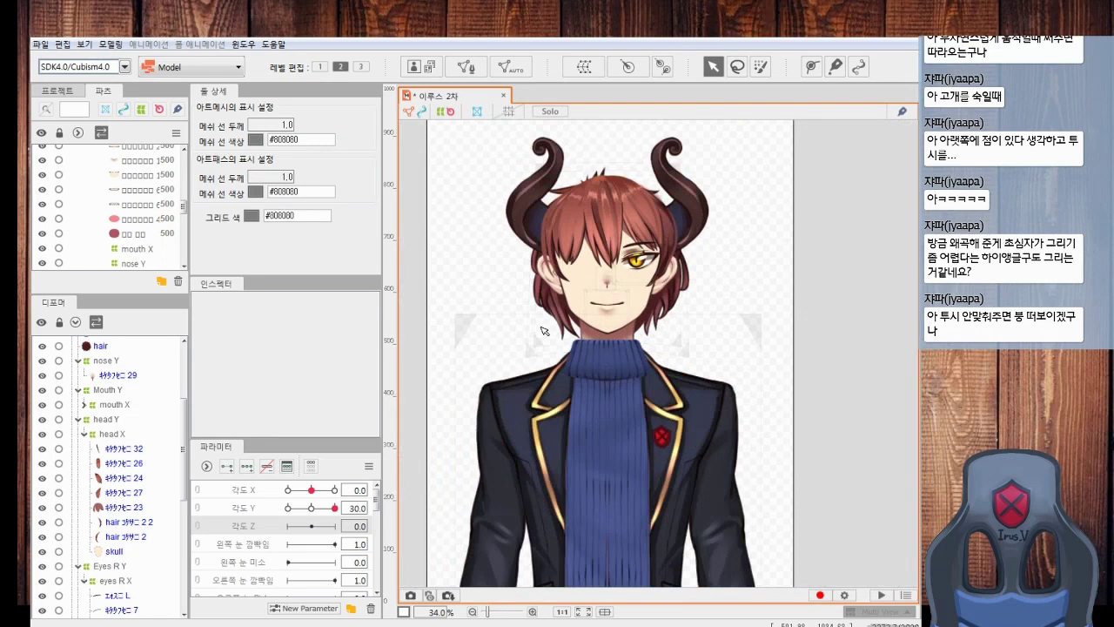
left_click_drag(333, 507, 250, 545)
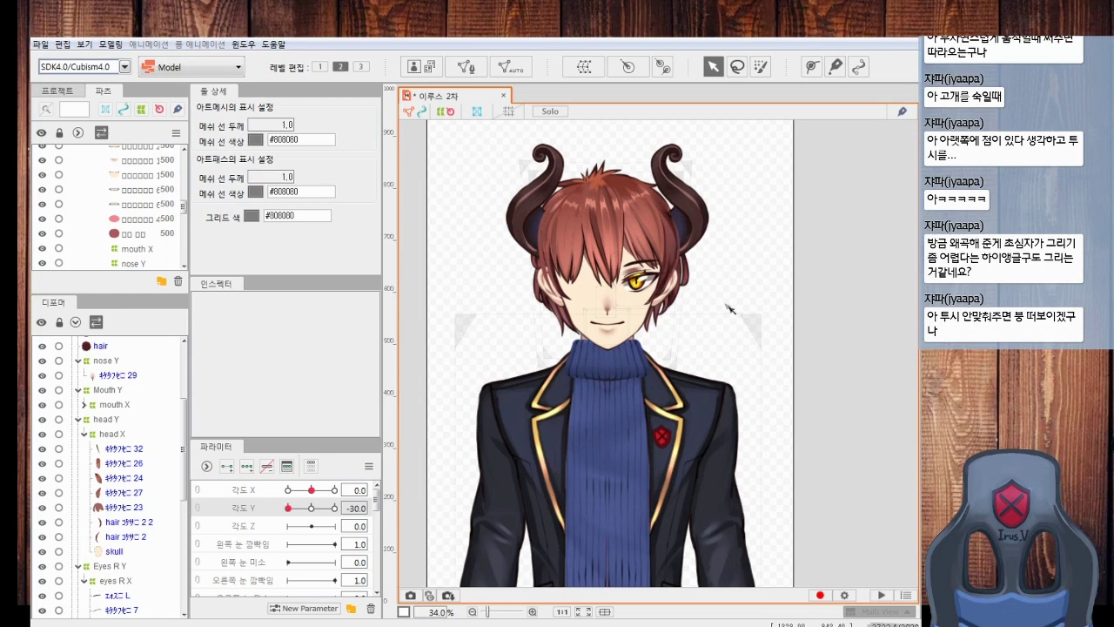
scroll(732, 310, "up", 2)
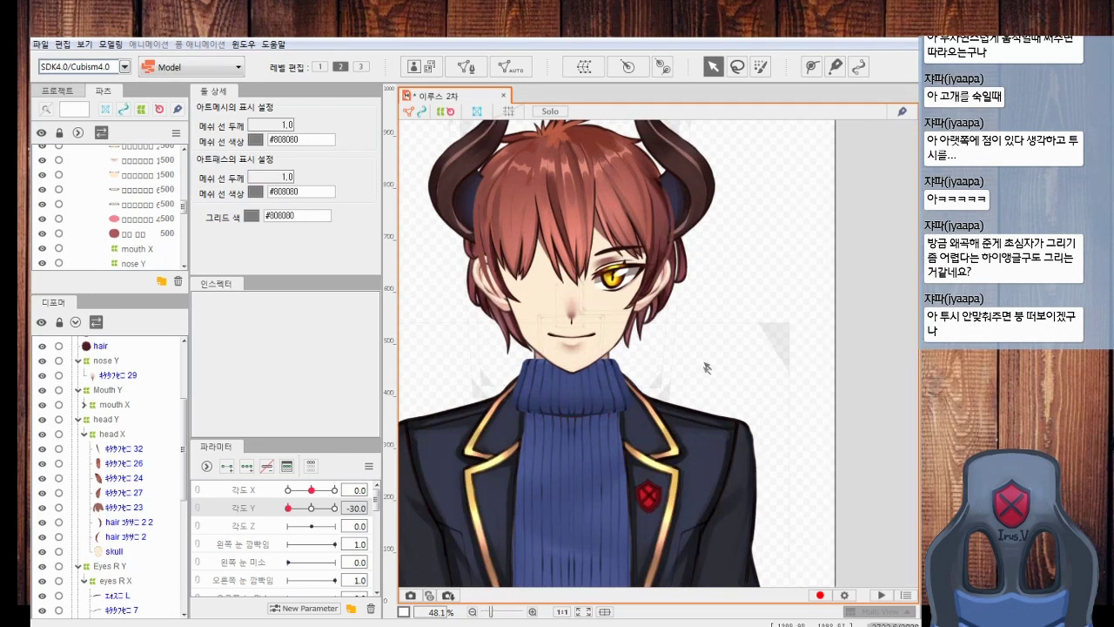
Shift the back hair mesh slightly upward at 각도 Y -30.0
left_click(644, 328)
mouse_move(290, 507)
left_mouse_down()
mouse_move(310, 510)
mouse_move(286, 525)
left_mouse_up()
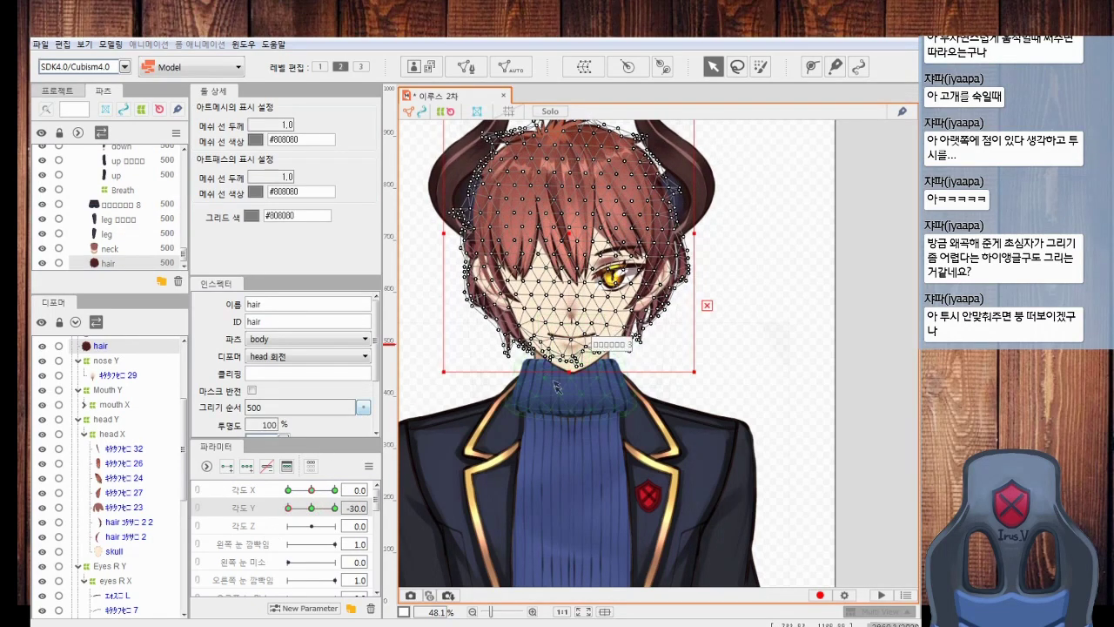
left_click_drag(550, 376, 557, 428)
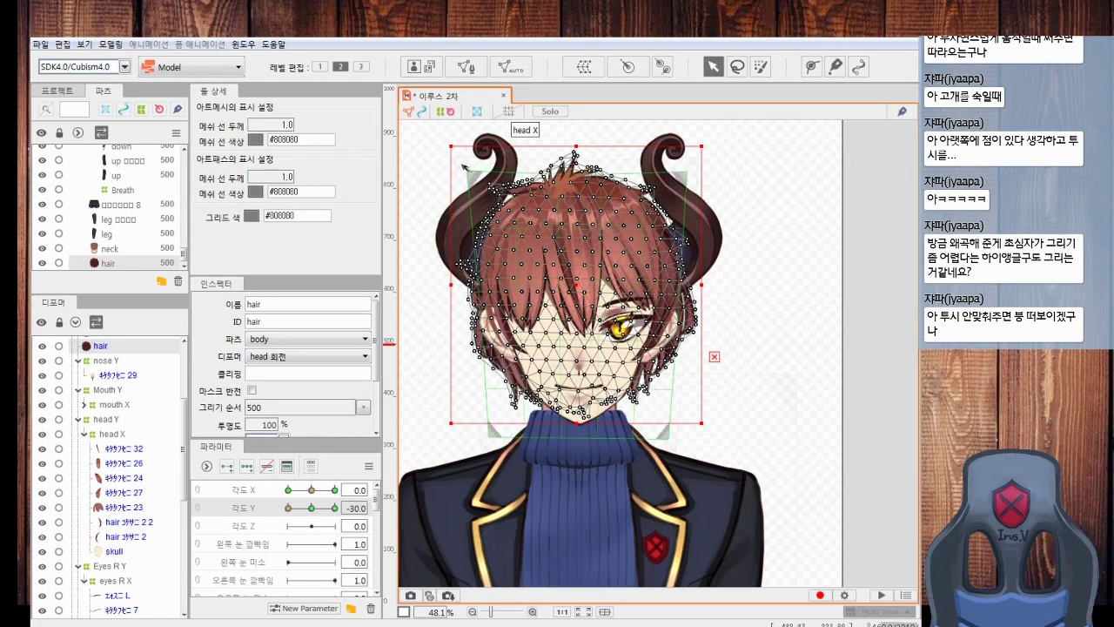
left_click(583, 66)
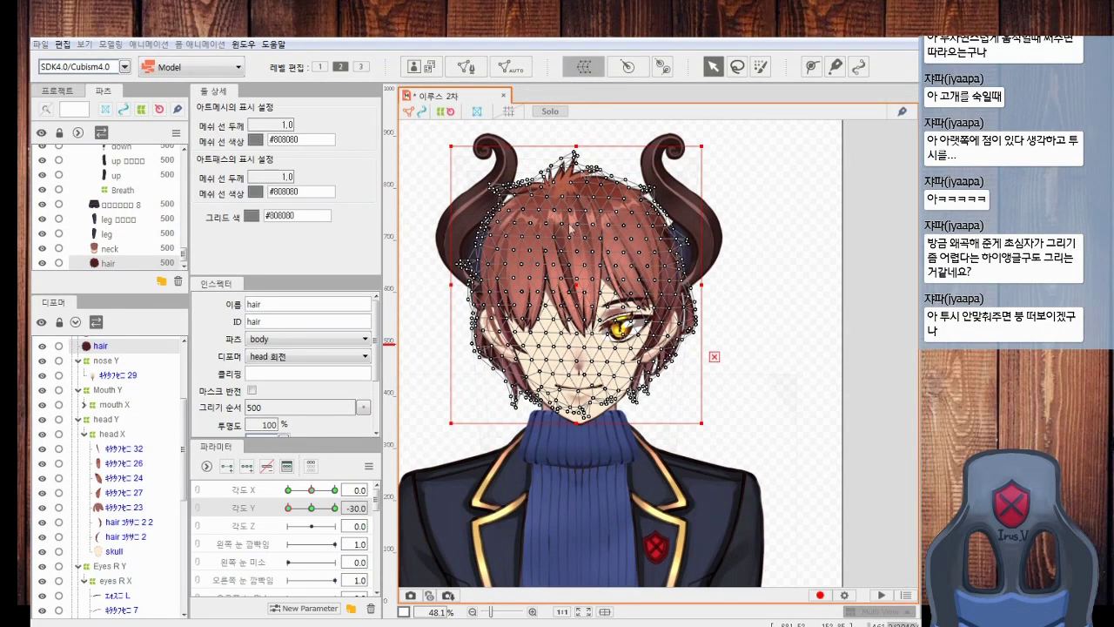
left_click(598, 244)
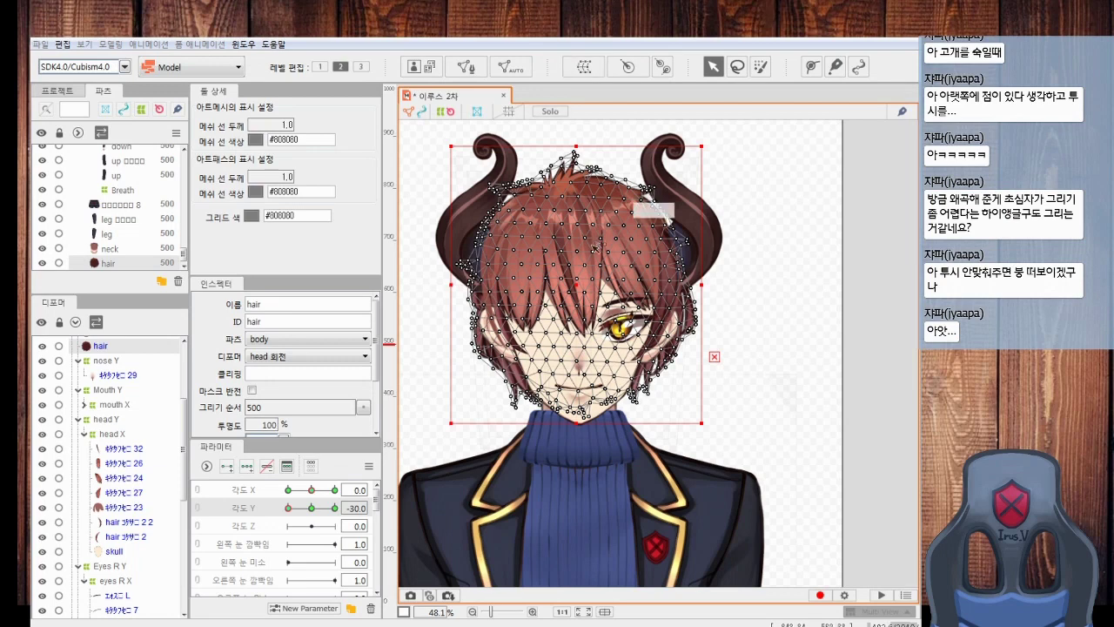
left_click_drag(577, 281, 578, 271)
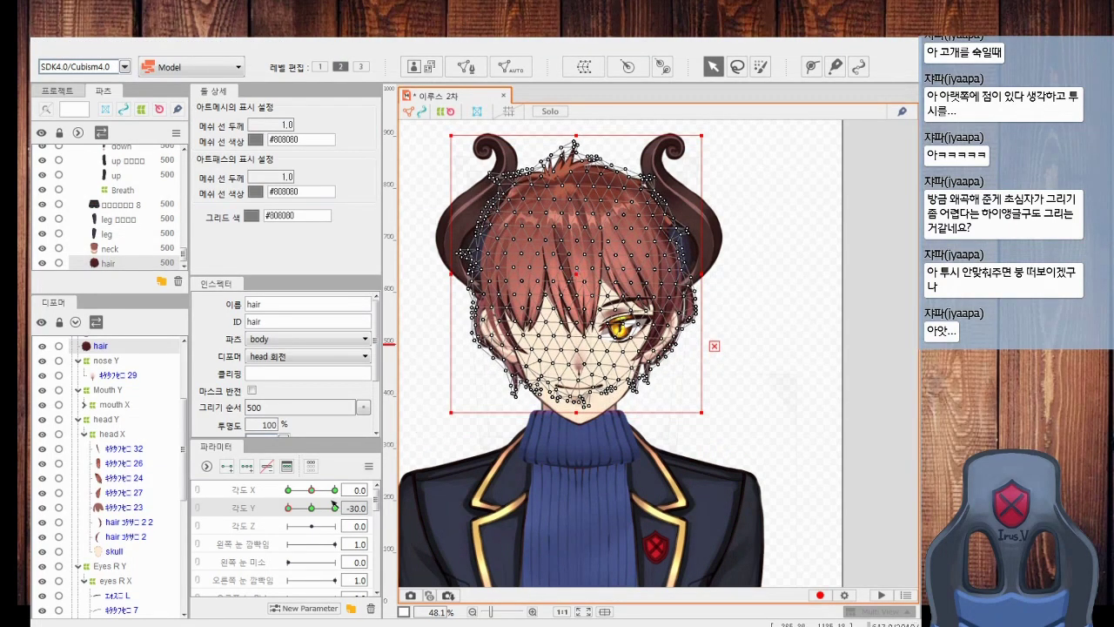
left_click(452, 444)
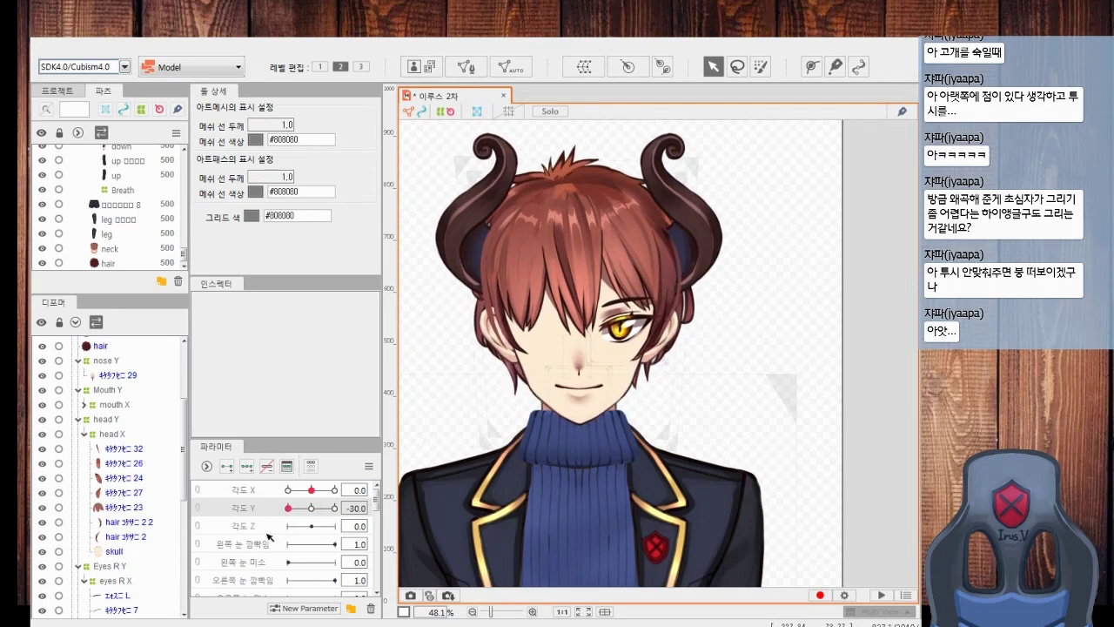
Inspect the front hair mesh and both ear meshes while sweeping 각도 Y near -30.0
left_click(540, 213)
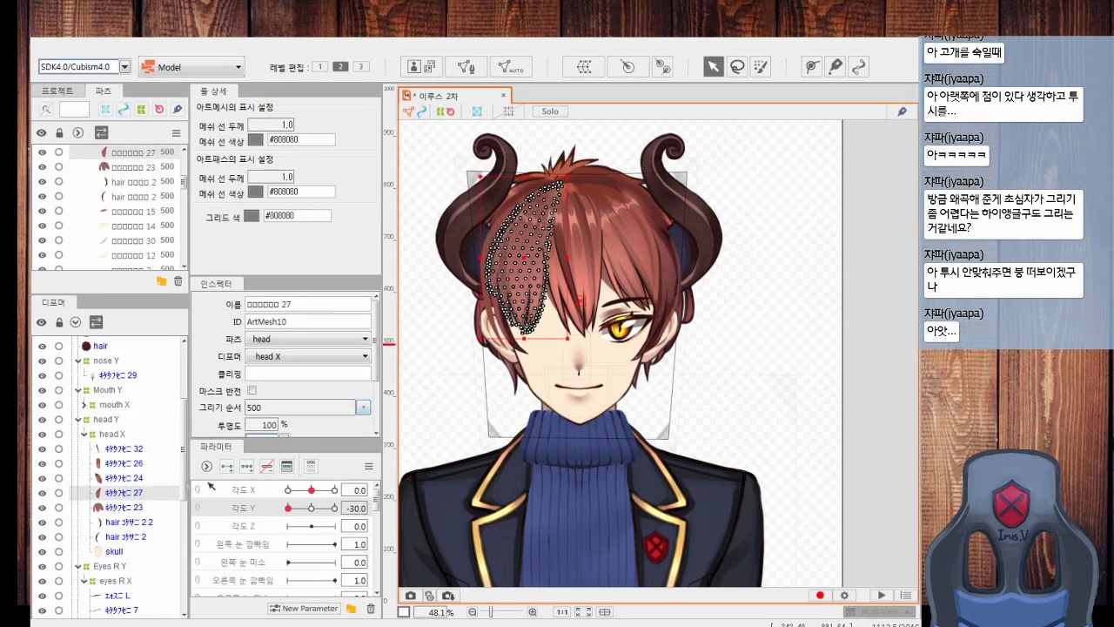
left_click(764, 187)
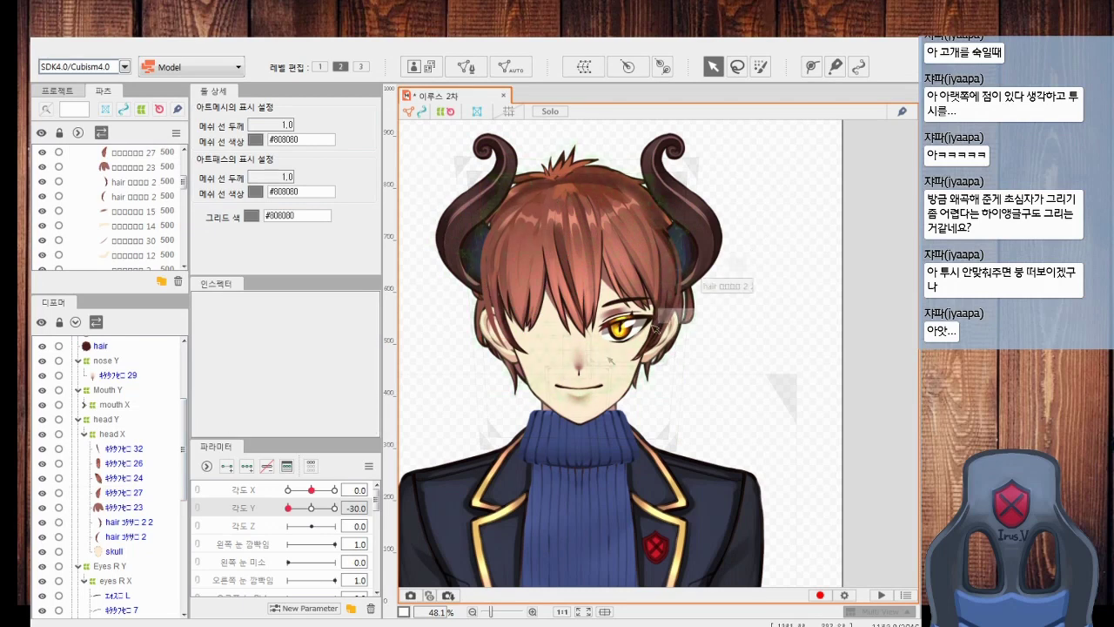
left_click(500, 344)
left_click(696, 315, "ctrl")
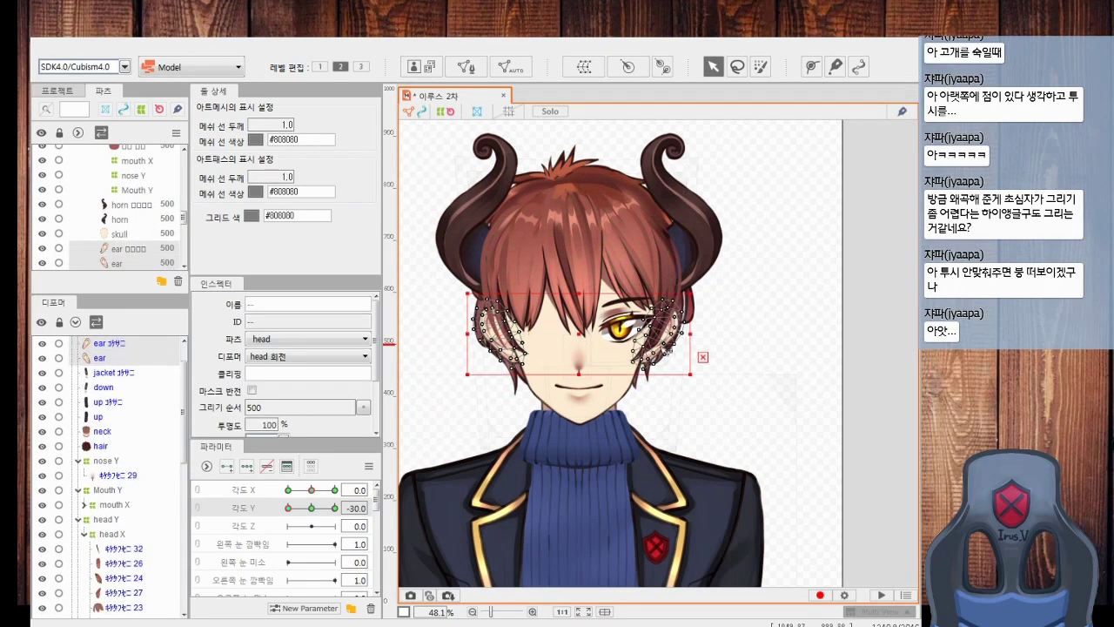
mouse_move(288, 508)
left_mouse_down()
mouse_move(301, 510)
mouse_move(283, 525)
left_mouse_up()
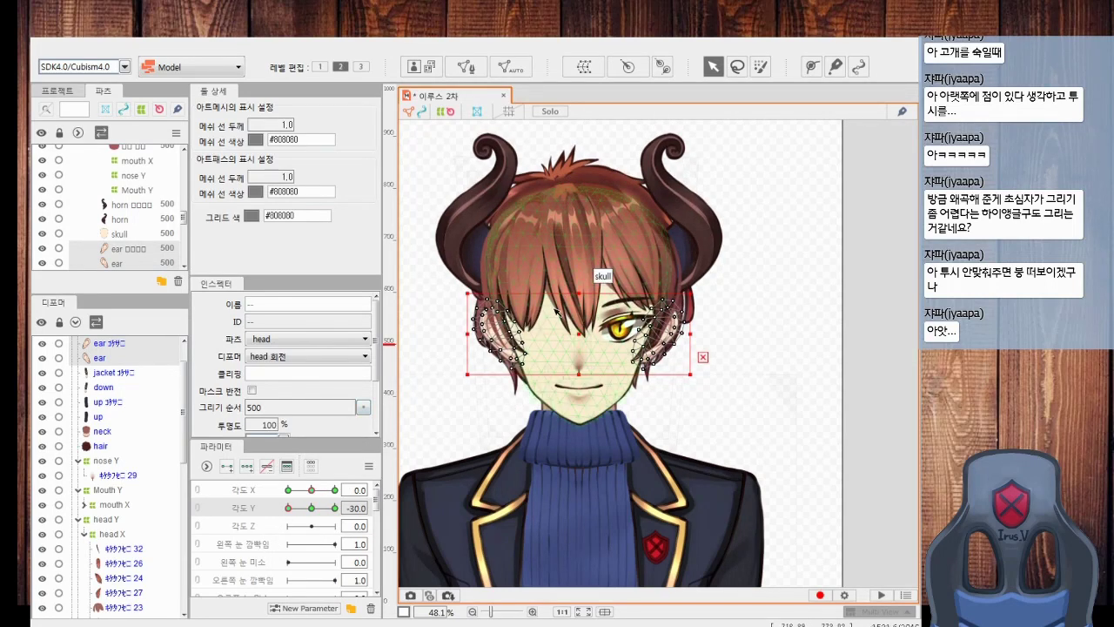
left_click(406, 416)
mouse_move(288, 509)
left_mouse_down()
mouse_move(311, 543)
mouse_move(288, 522)
left_mouse_up()
Raise both horn meshes together slightly at 각도 Y -30.0 and check their movement along 각도 Y
left_click(455, 244)
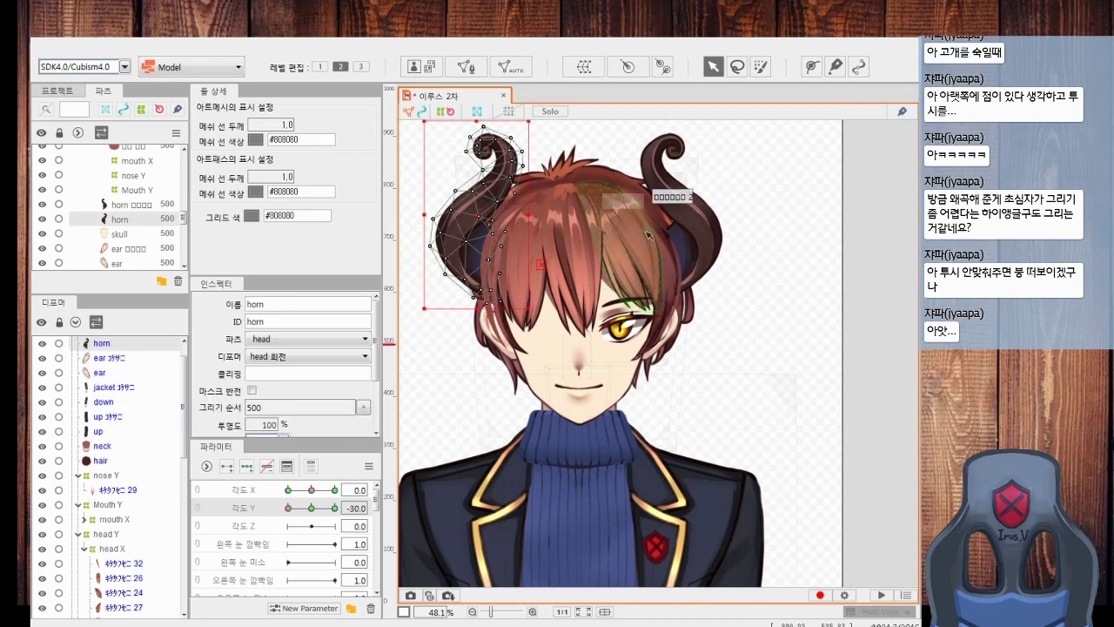
left_click(685, 257, "shift")
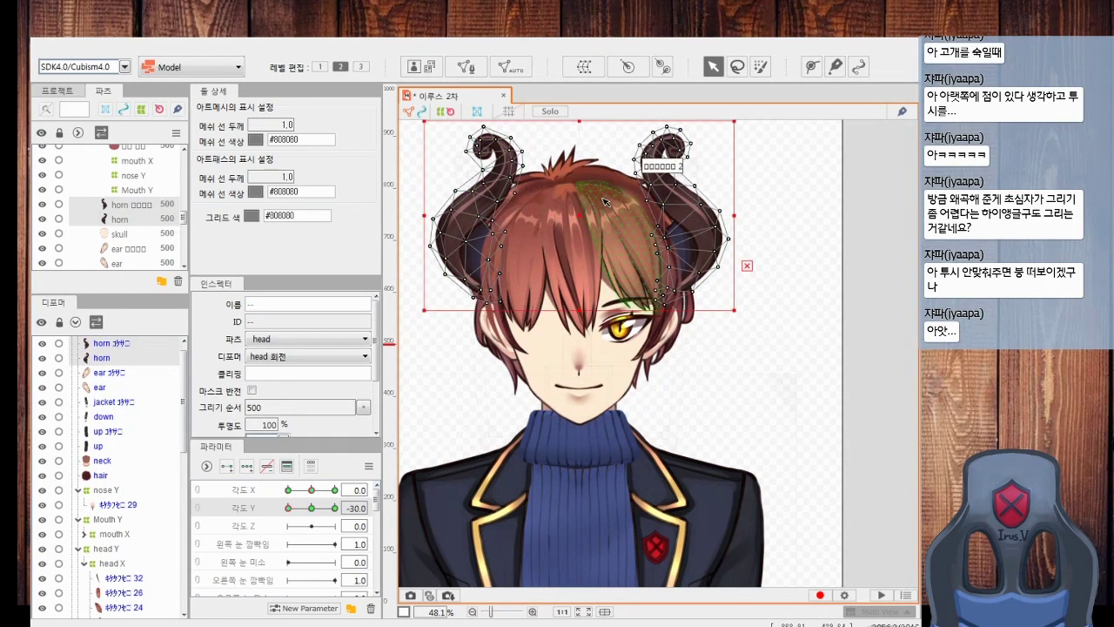
left_click_drag(288, 512, 258, 538)
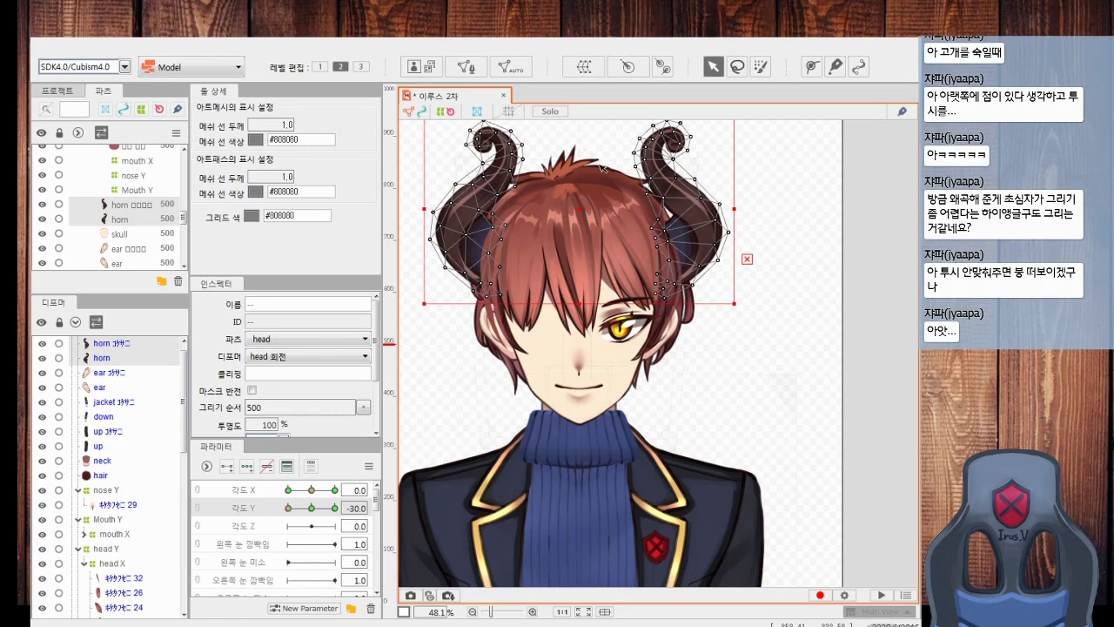
scroll(636, 208, "down", 3)
scroll(633, 212, "up", 3)
mouse_move(290, 509)
left_mouse_down()
mouse_move(335, 515)
mouse_move(278, 526)
left_mouse_up()
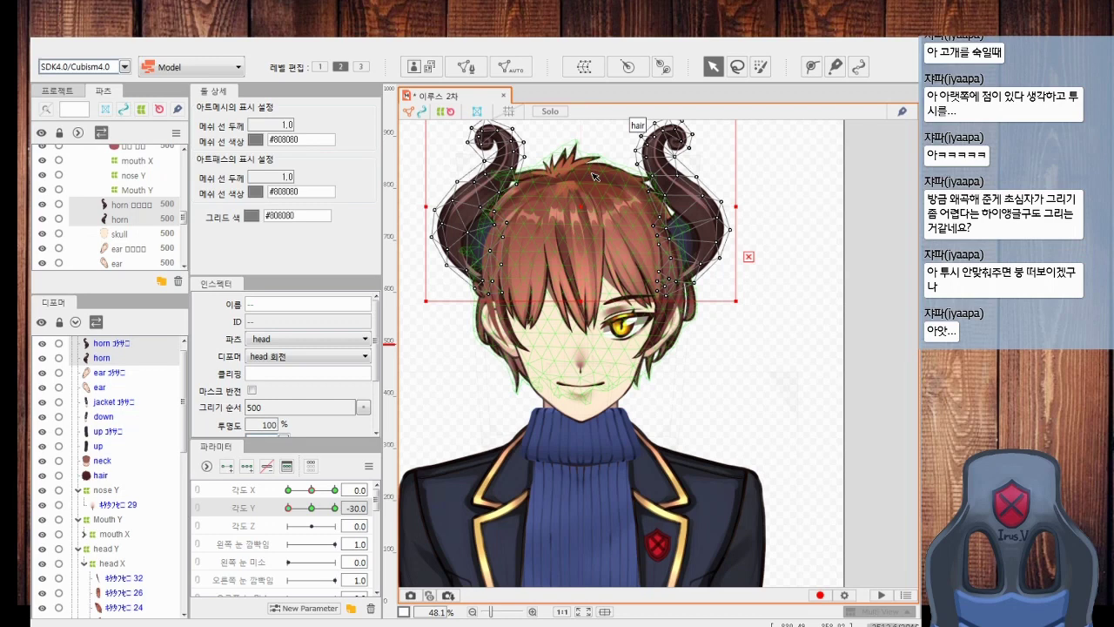
left_click(872, 344)
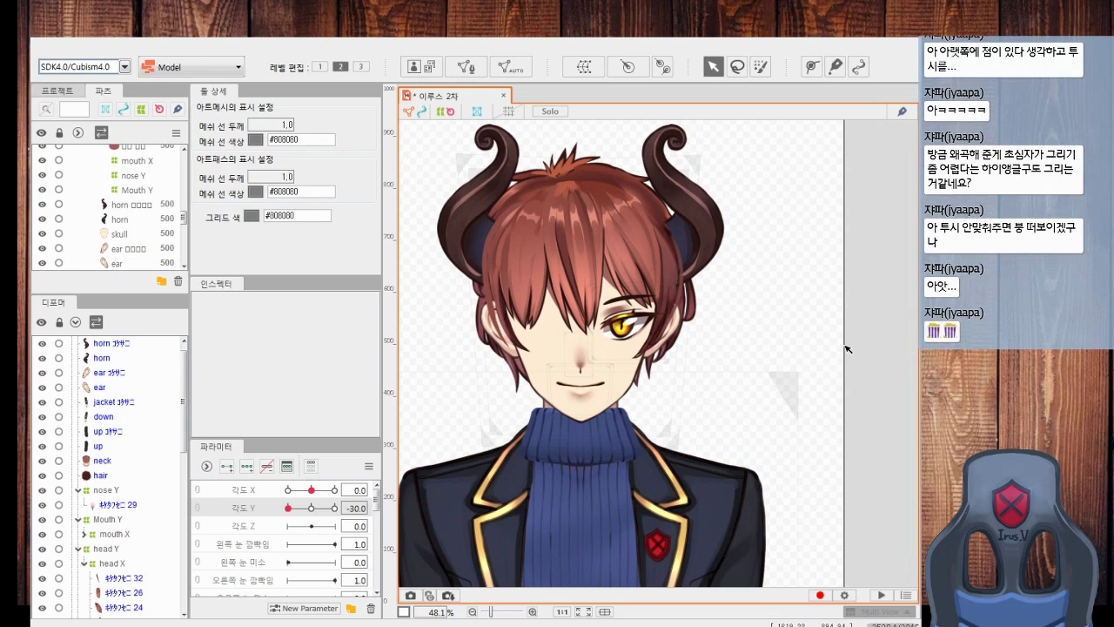
Preview the head turn along 각도 X while 각도 Y is at -30.0
left_click(586, 68)
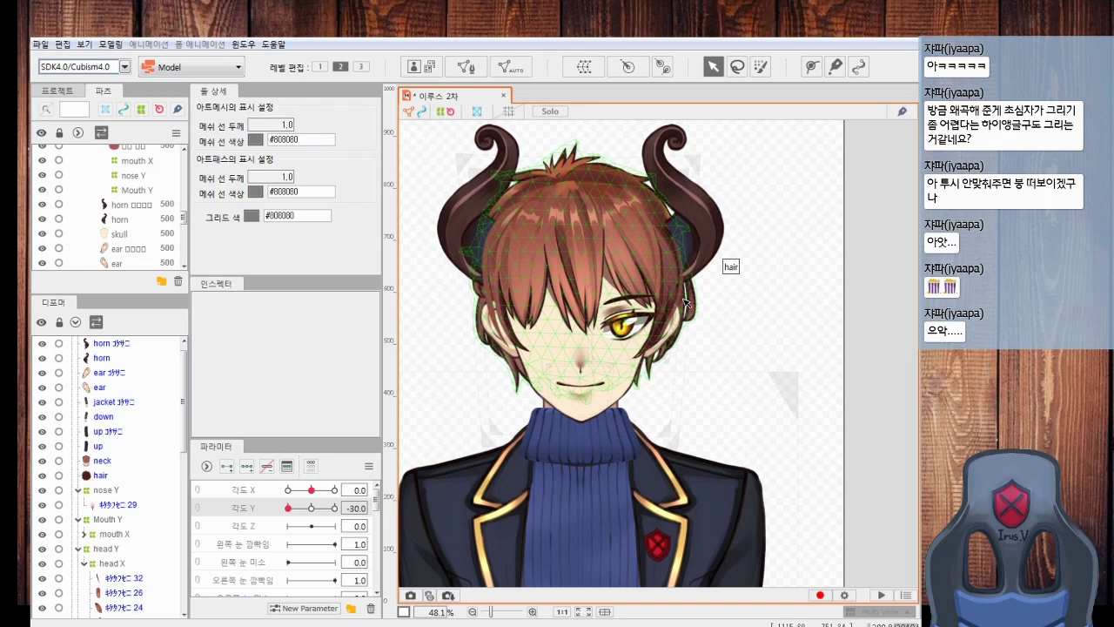
left_click_drag(309, 492, 339, 498)
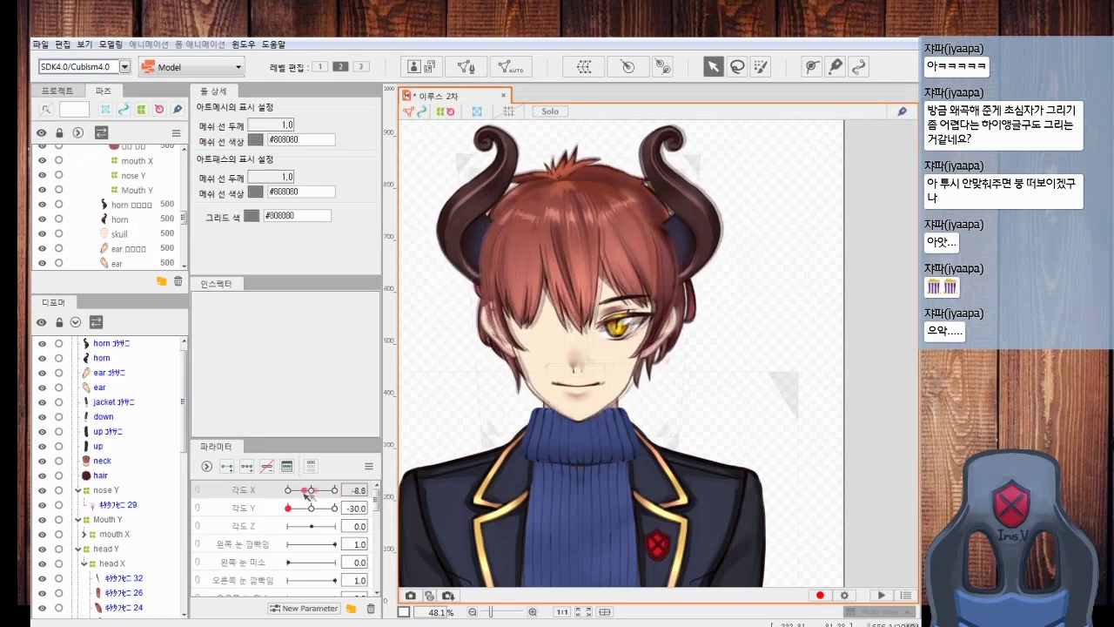
left_click_drag(333, 490, 311, 492)
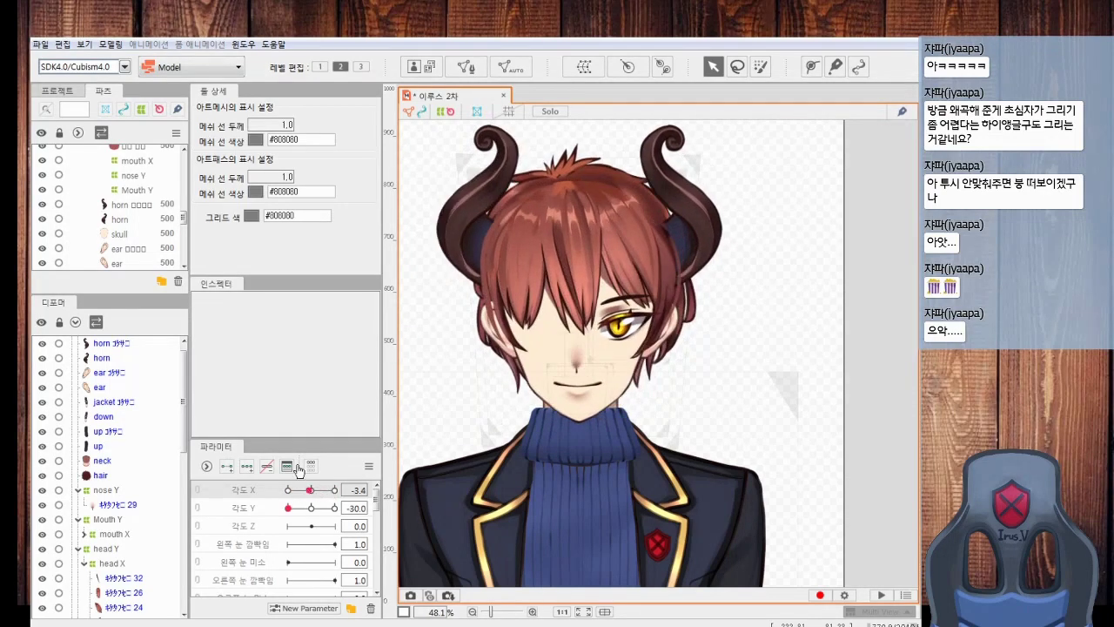
Apply automatic four-corner generation (네 모서리 자동 생성) to each horn mesh for 각도 X and 각도 Y
left_click(466, 243)
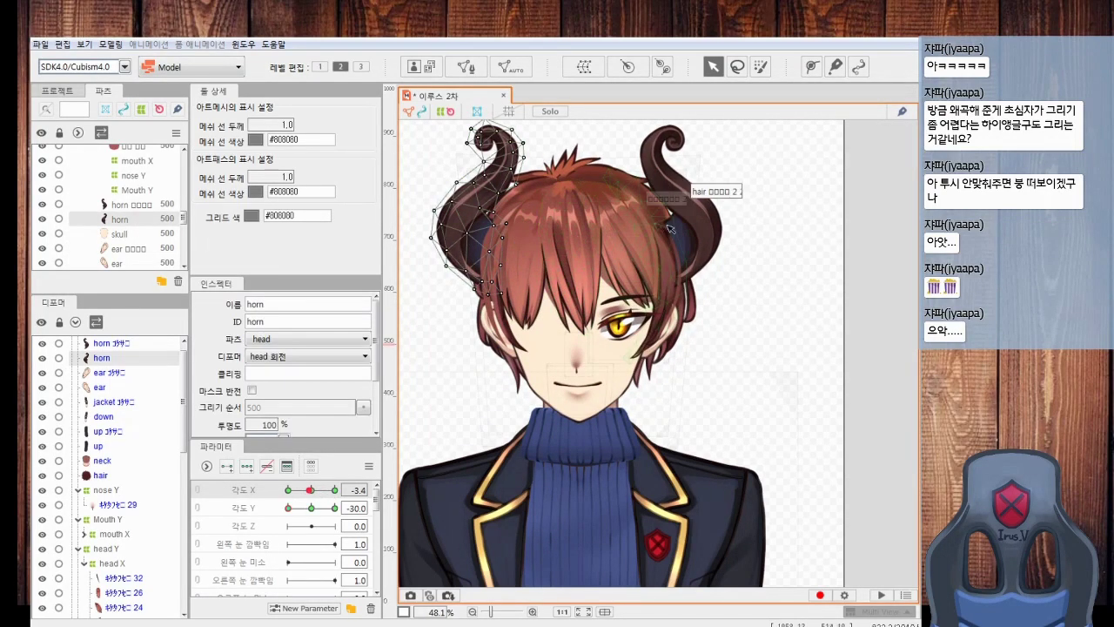
left_click(369, 467)
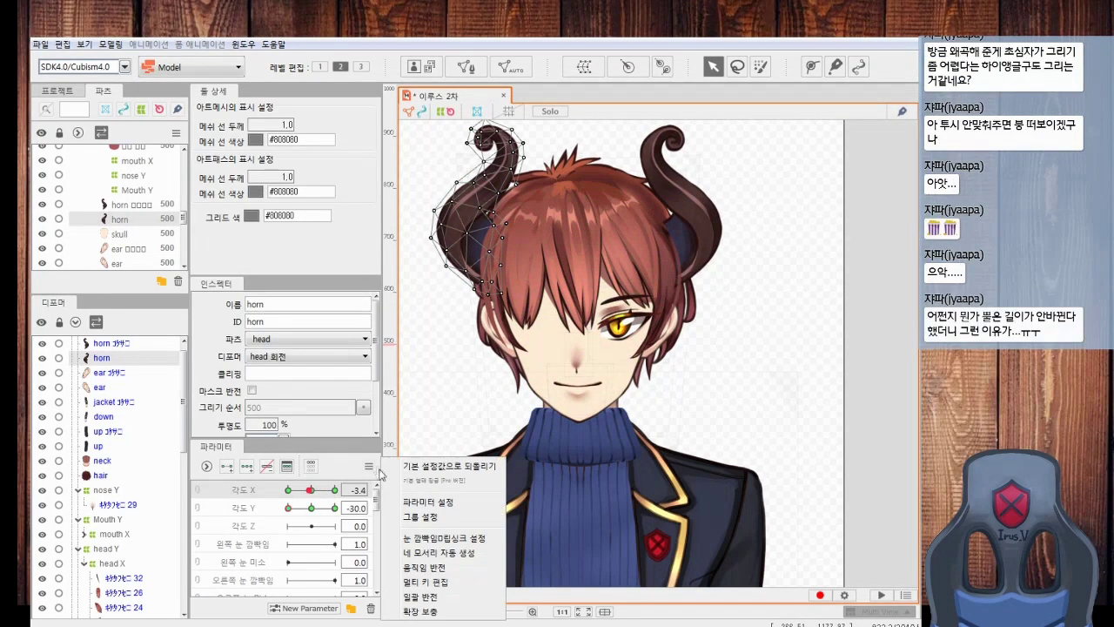
left_click(459, 561)
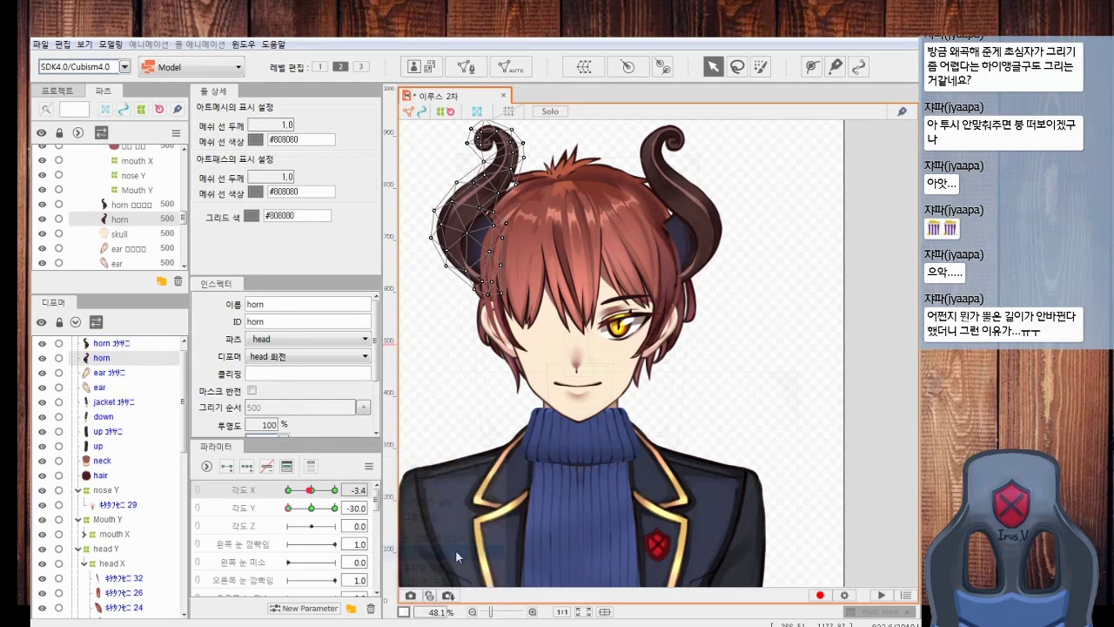
left_click_drag(593, 512, 600, 518)
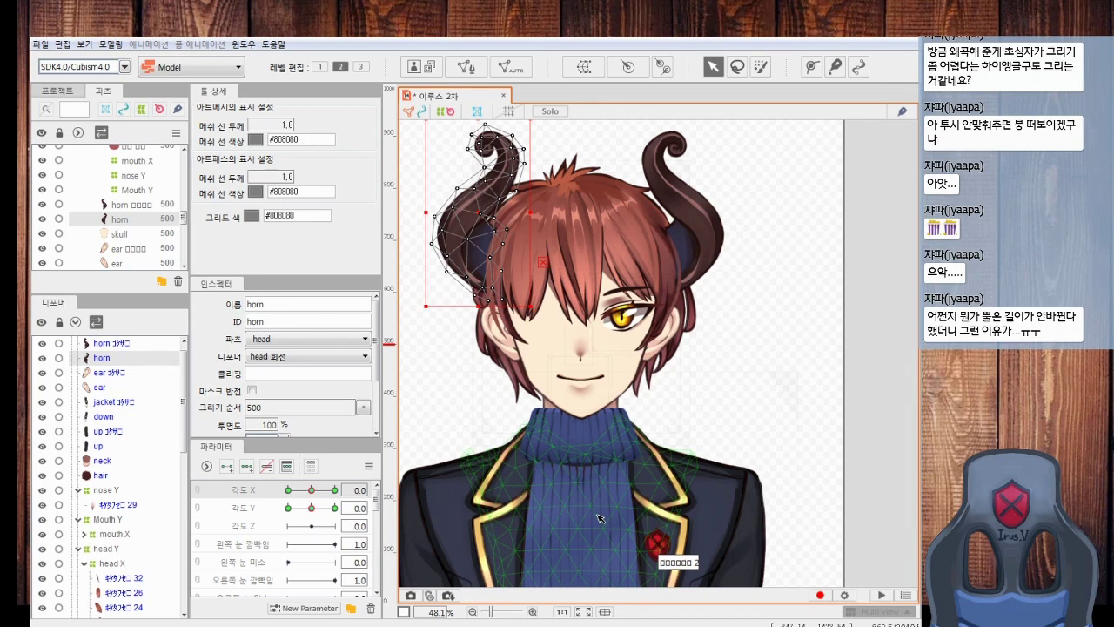
left_click(722, 195)
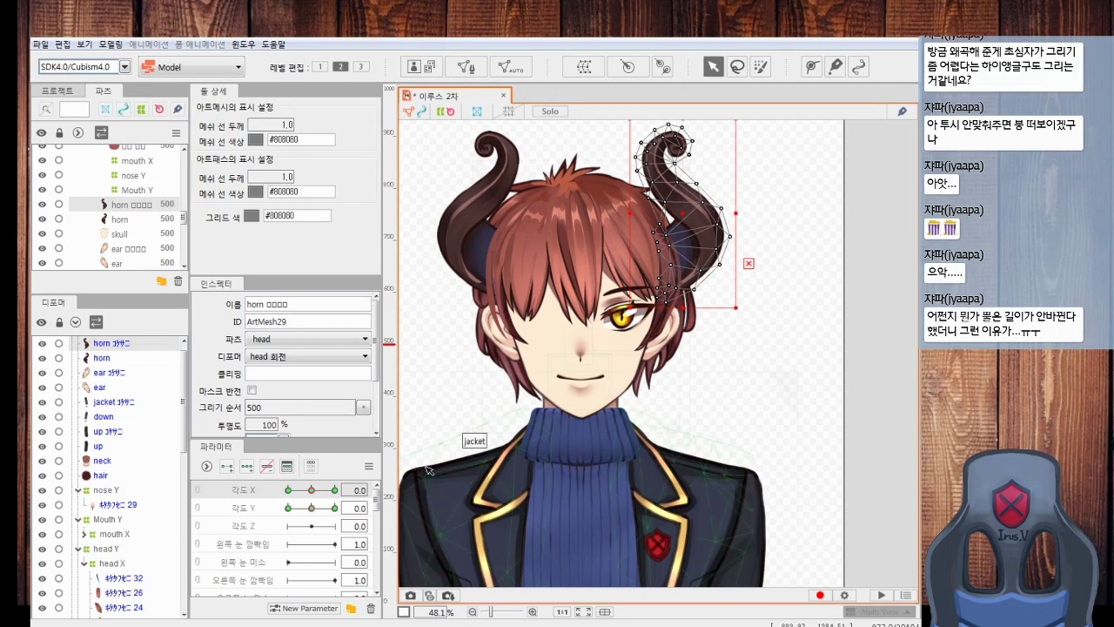
left_click(370, 467)
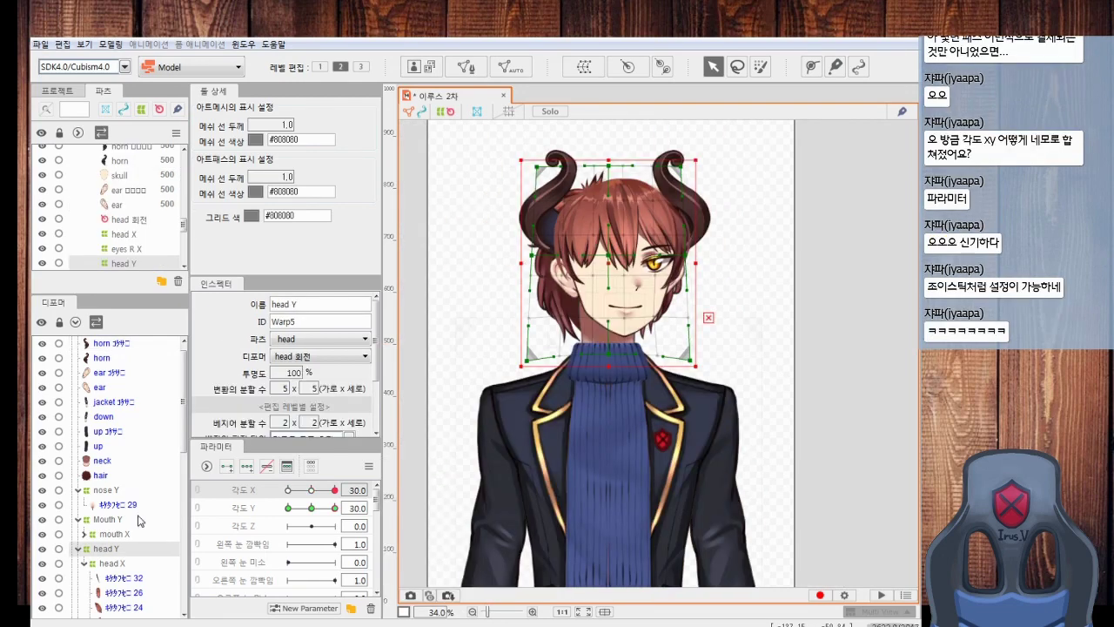
Reset 각도 X and 각도 Y to 0.0 and create the rotation deformer head 회전2 as parent of head Y
scroll(623, 251, "up", 3)
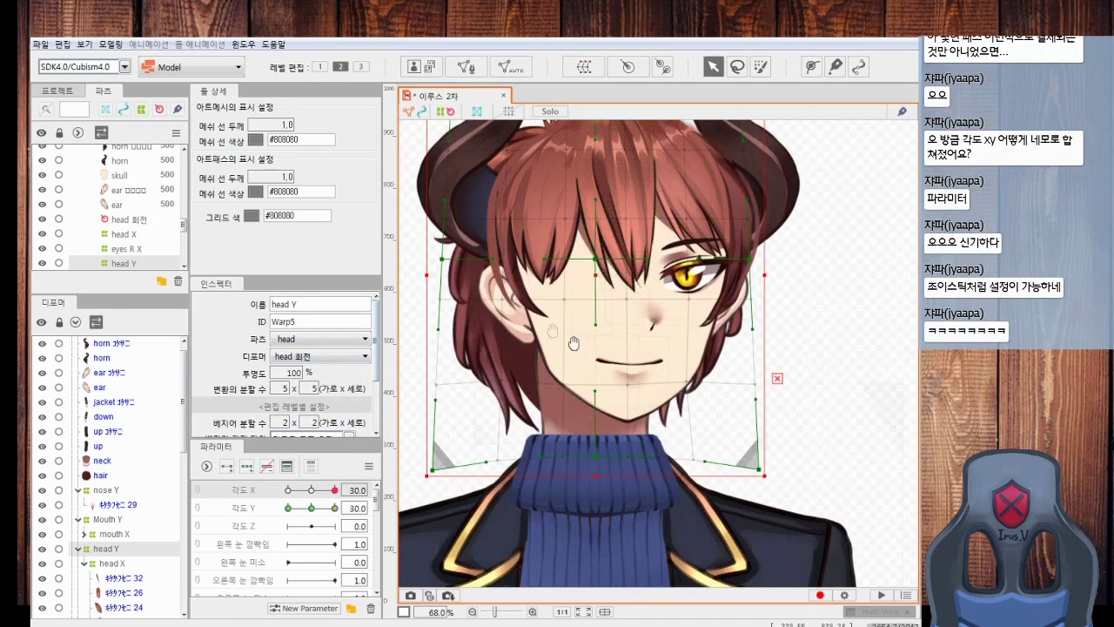
left_click_drag(552, 328, 554, 355)
left_click(312, 491)
left_click(312, 508)
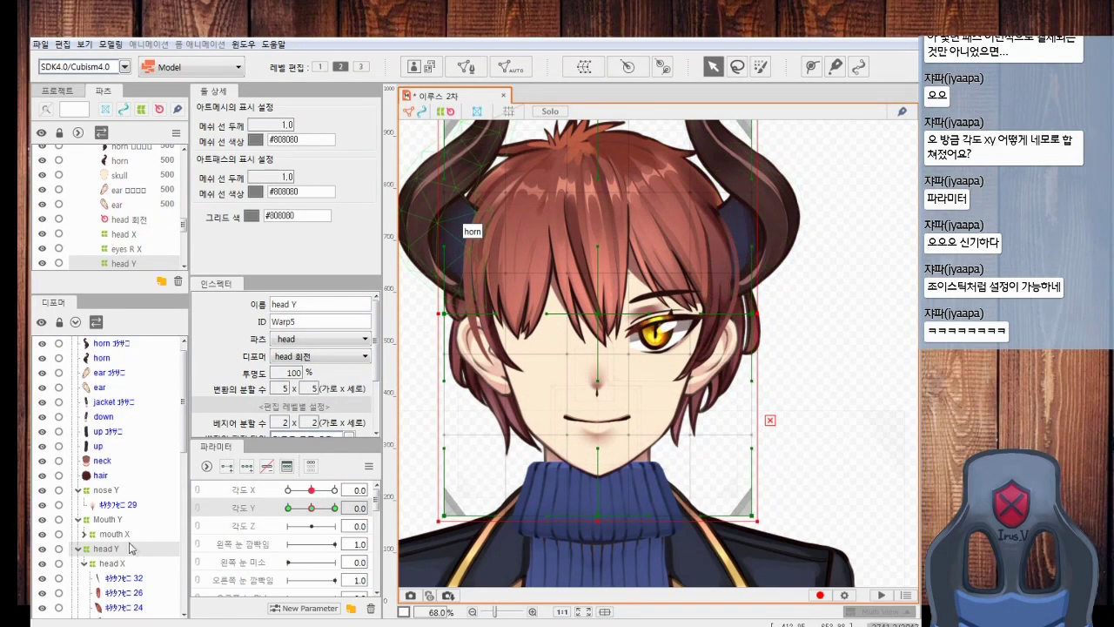
left_click(627, 66)
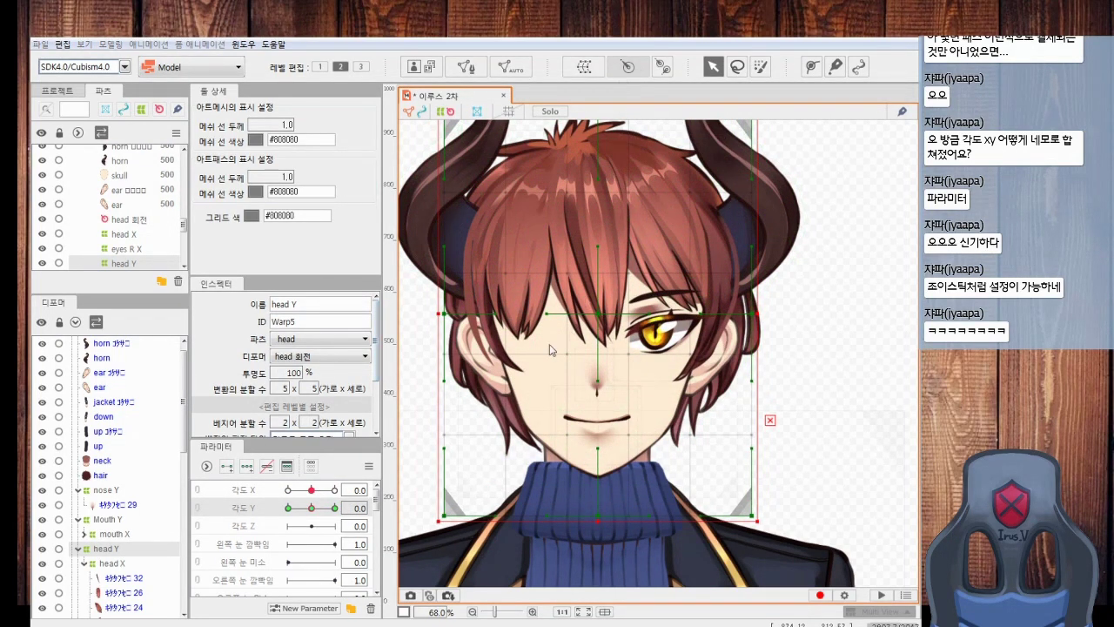
left_click(605, 511)
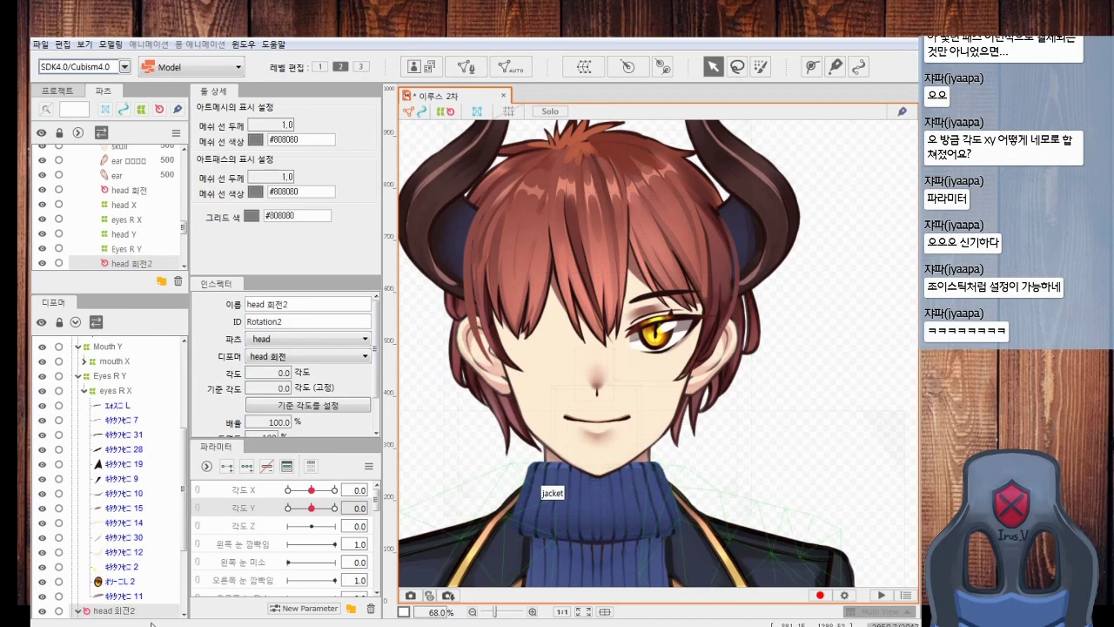
Expand the deformers under head 회전2 and nudge its rotation pivot onto the tip of the chin
scroll(186, 505, "down", 3)
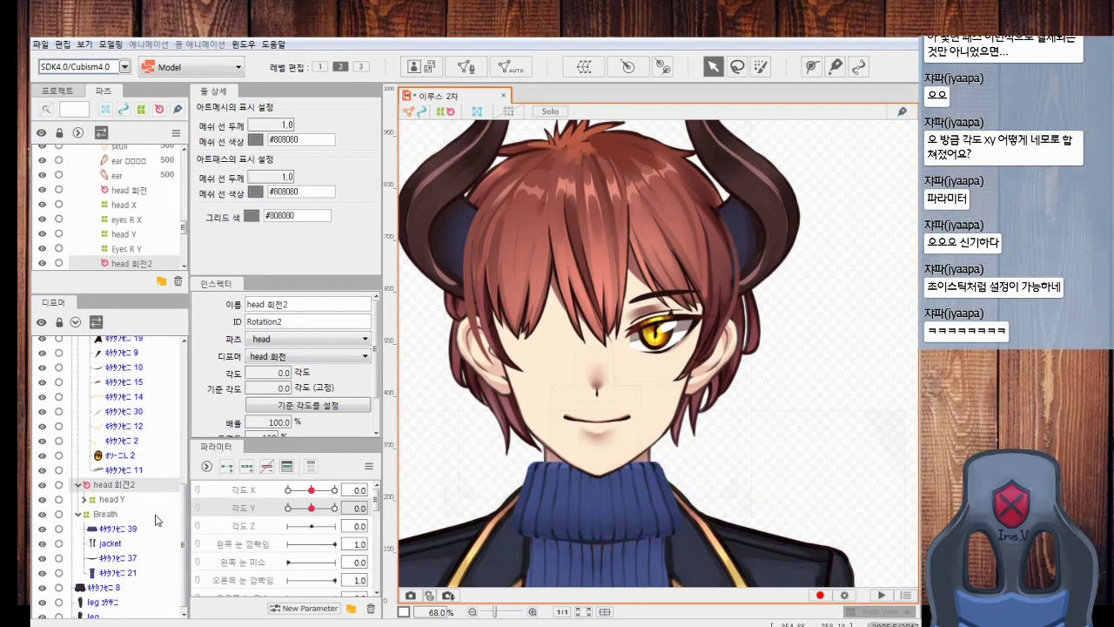
left_click(84, 499)
left_click(90, 514)
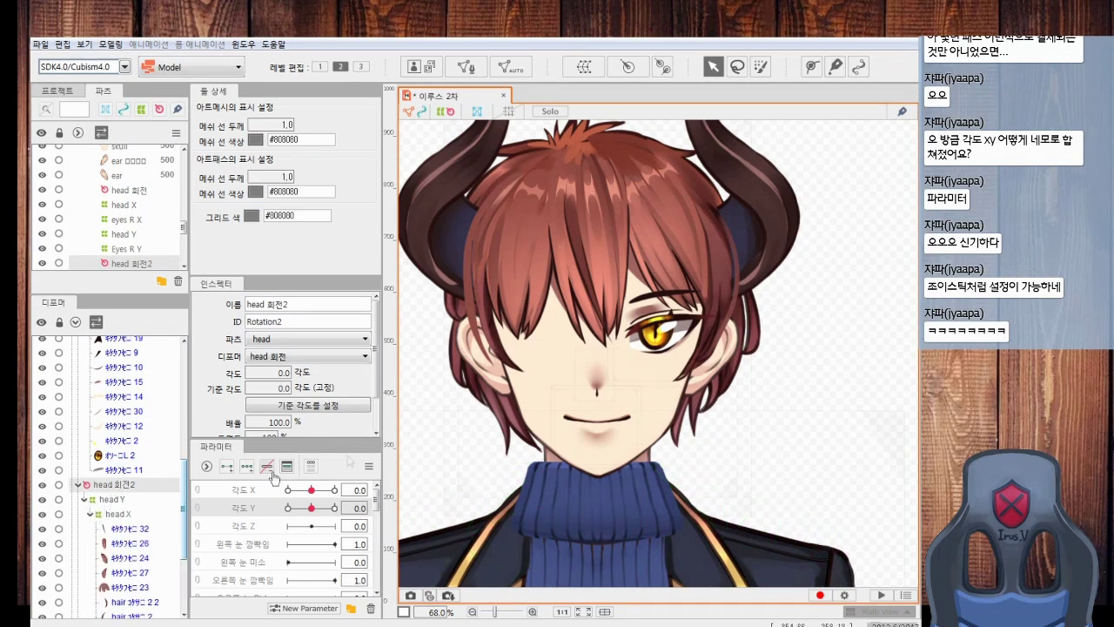
scroll(585, 320, "down", 5)
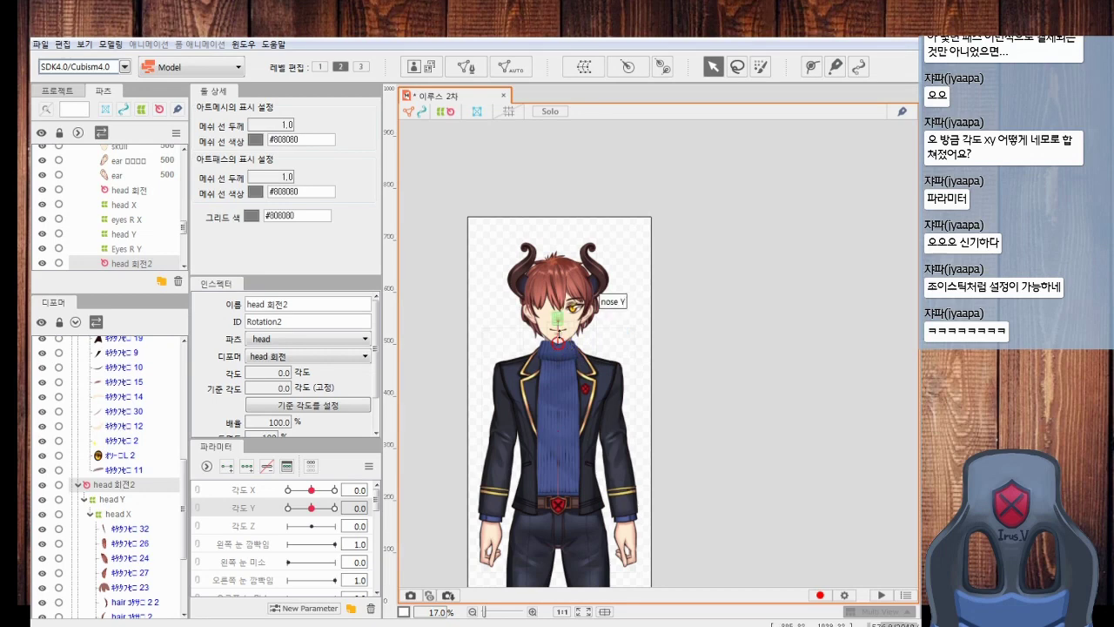
scroll(535, 352, "up", 10)
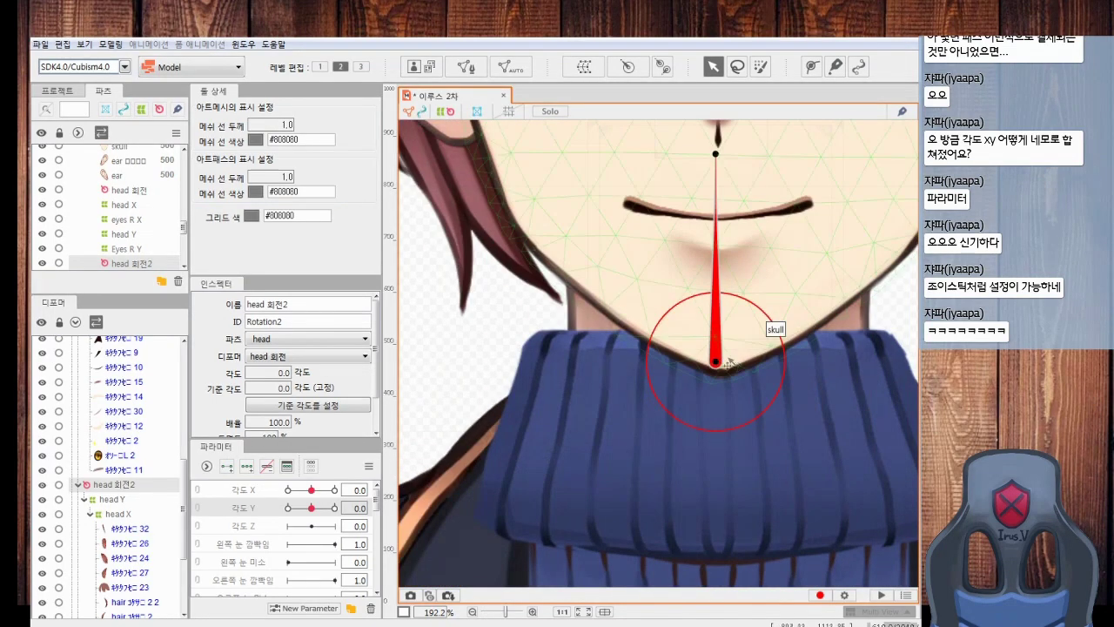
left_click_drag(717, 364, 720, 369)
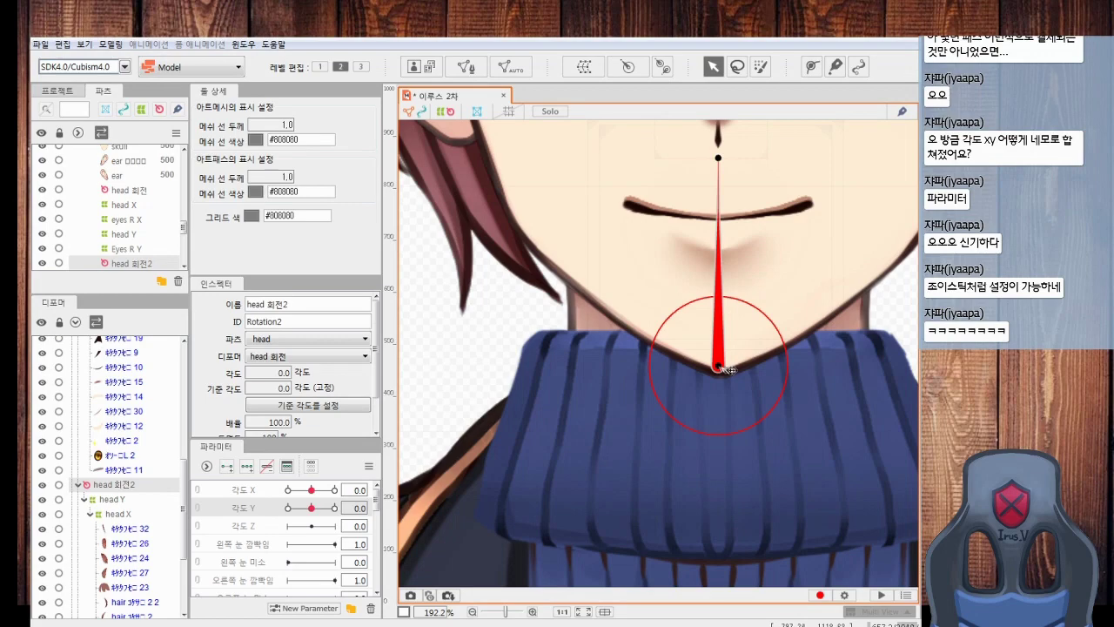
Add three keys on 각도 Z to the head 회전2 rotation deformer
scroll(730, 370, "down", 3)
left_click_drag(310, 527, 310, 526)
left_click(247, 467)
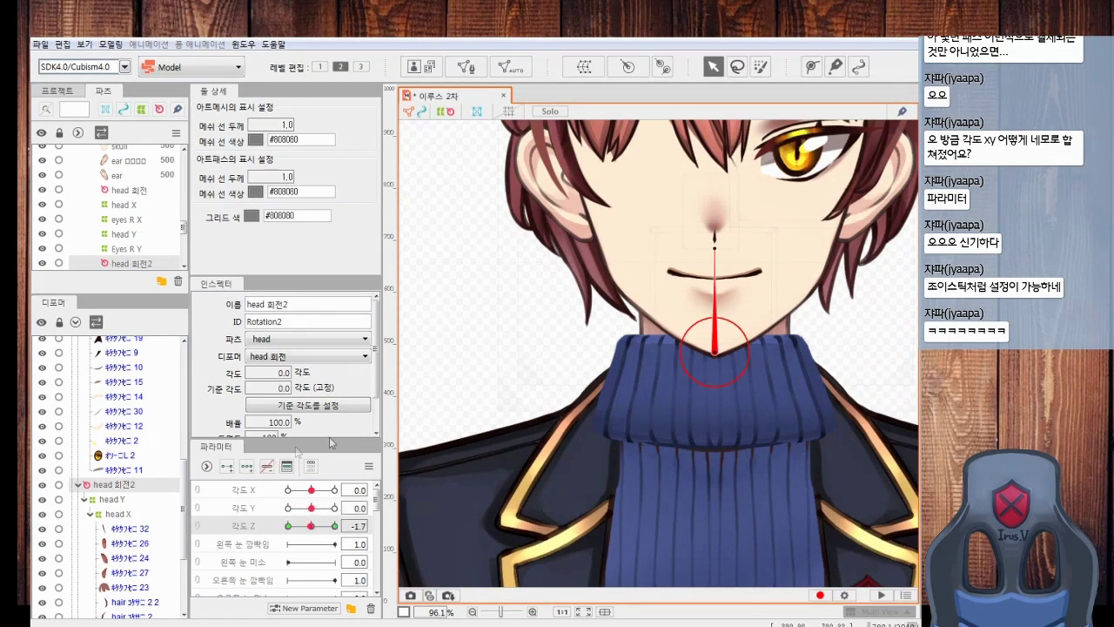
At 각도 Z -30.0, rotate the head 회전2 deformer to about -16.3 degrees
left_click_drag(646, 401, 512, 528)
left_click_drag(311, 527, 288, 527)
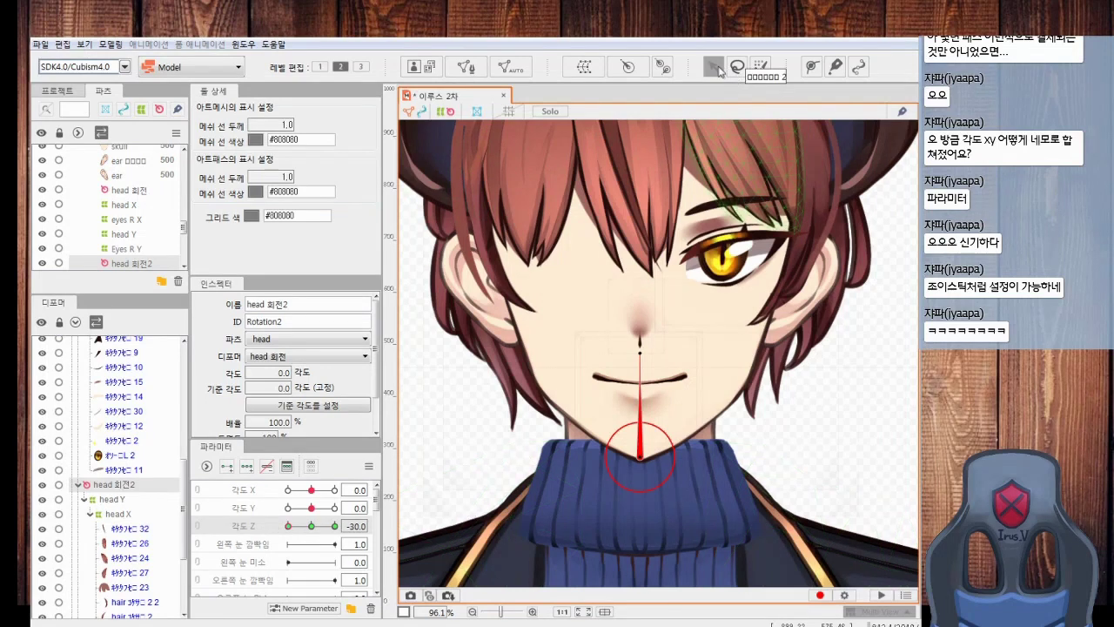
left_click(644, 348)
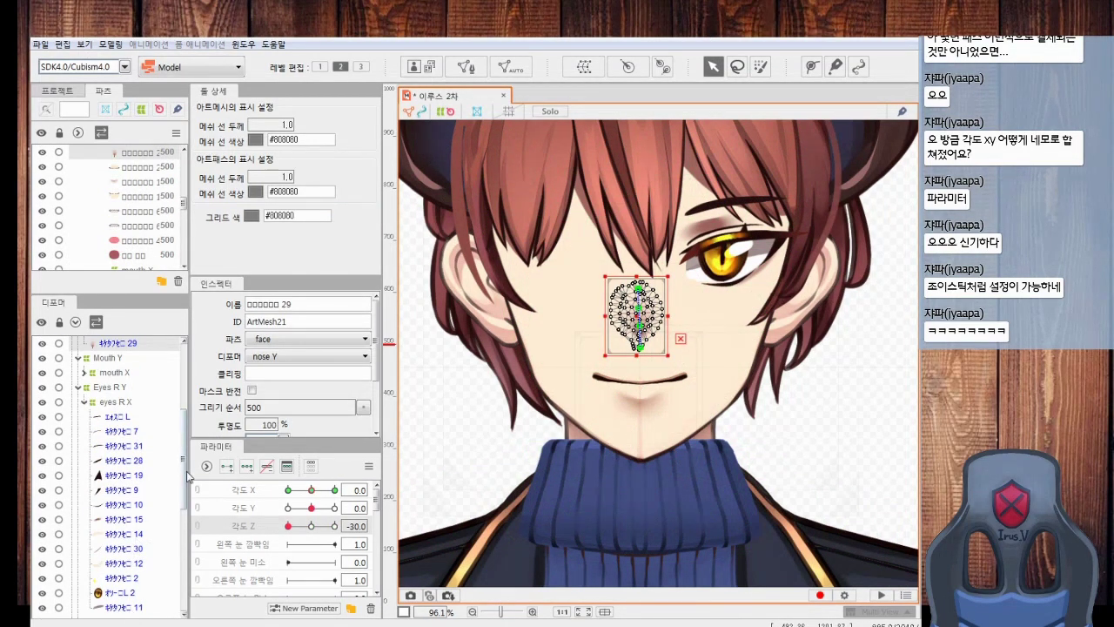
scroll(188, 533, "down", 3)
scroll(188, 533, "down", 2)
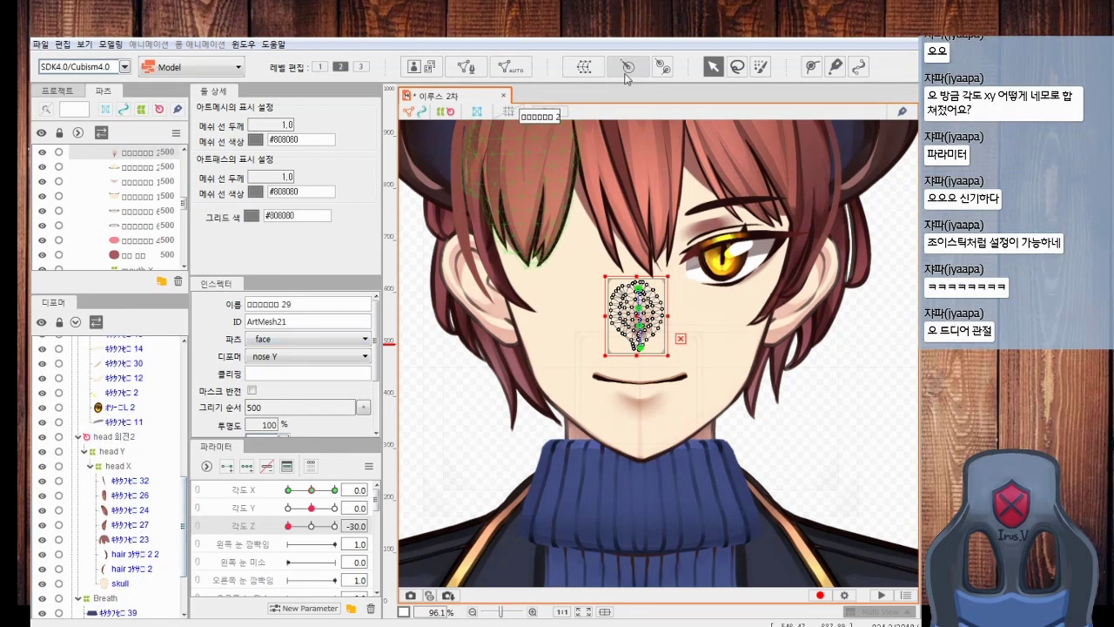
left_click(117, 437)
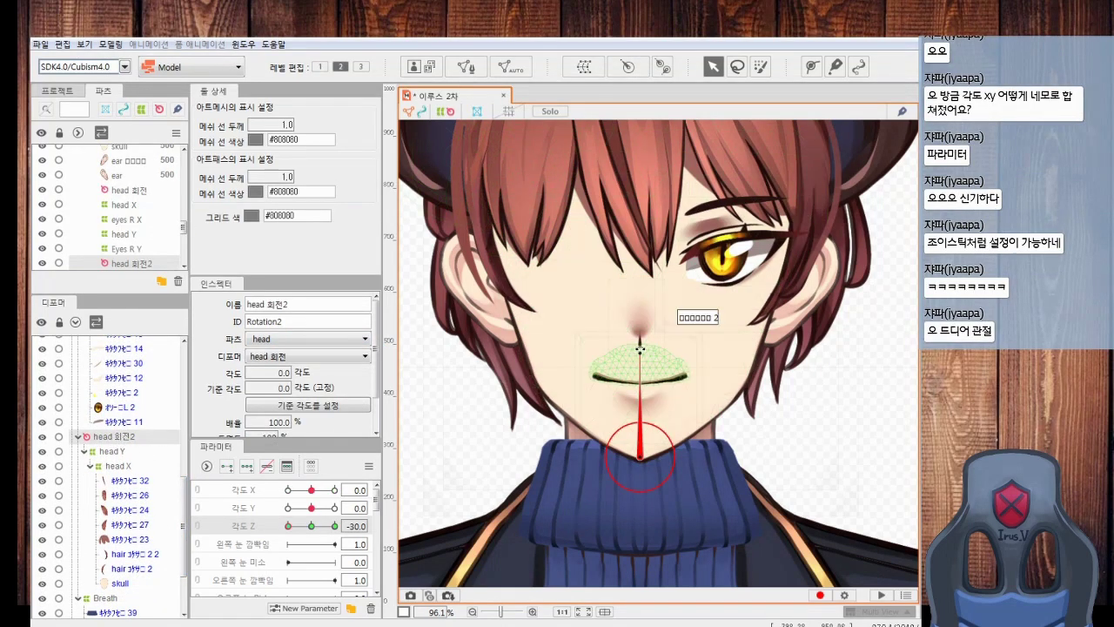
left_click_drag(639, 346, 614, 346)
scroll(613, 357, "down", 3)
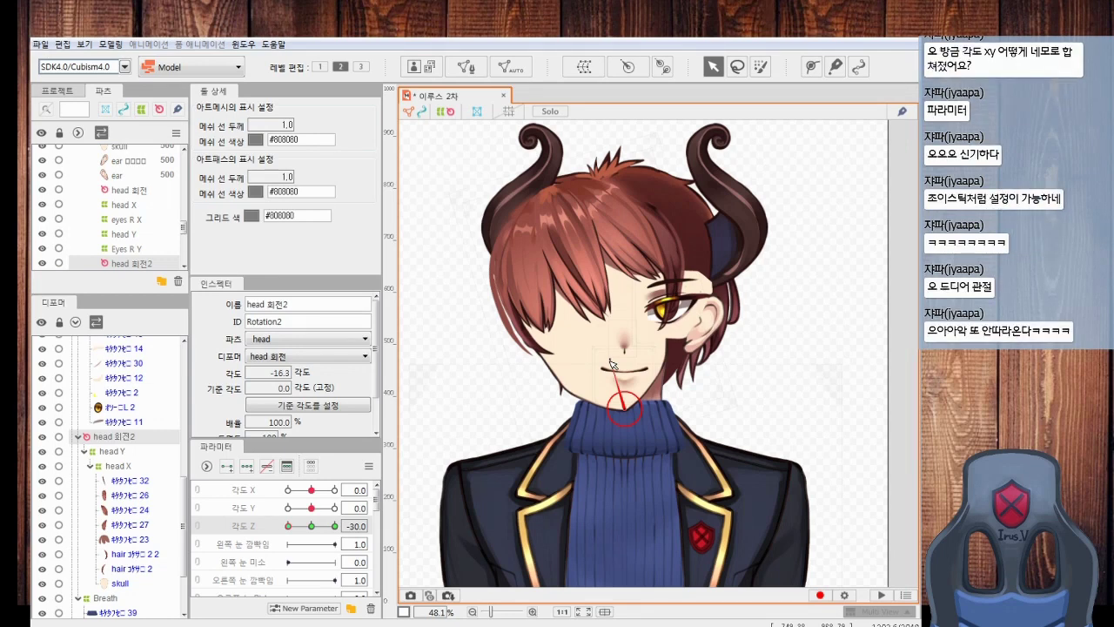
Return 각도 Z to 0.0 and set the parent deformer of Eyes R Y to head 회전2
scroll(124, 397, "up", 5)
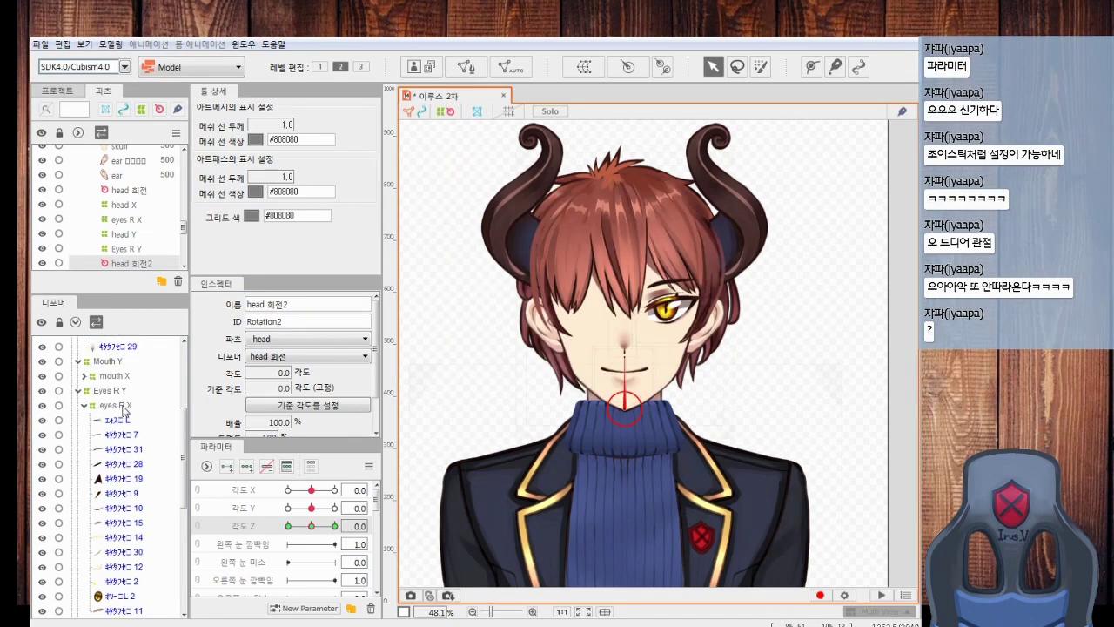
left_click(109, 391)
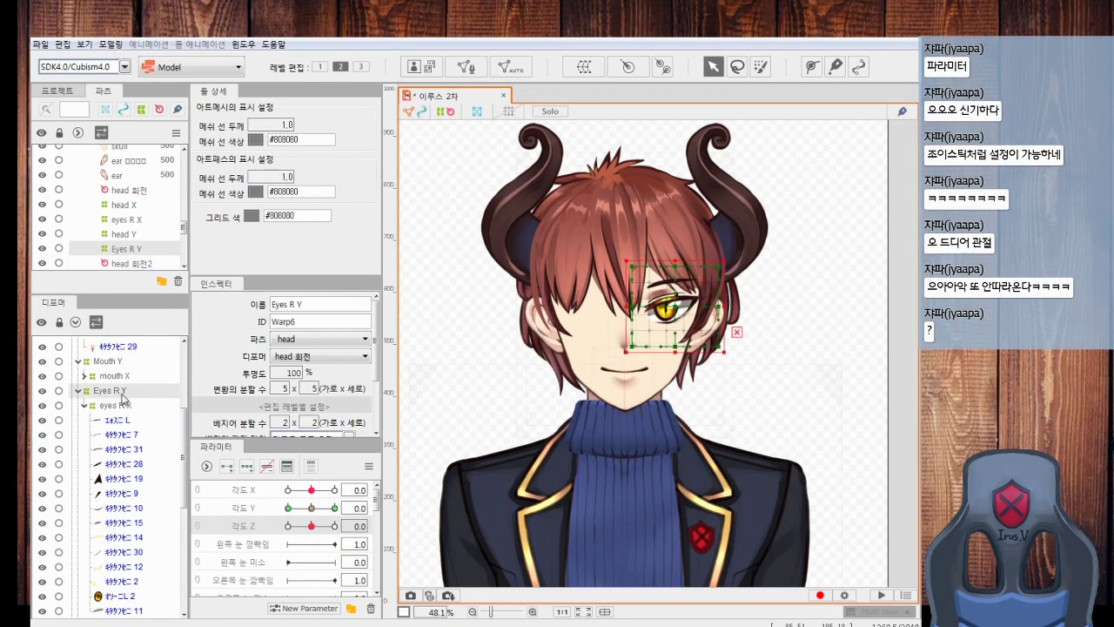
left_click(346, 359)
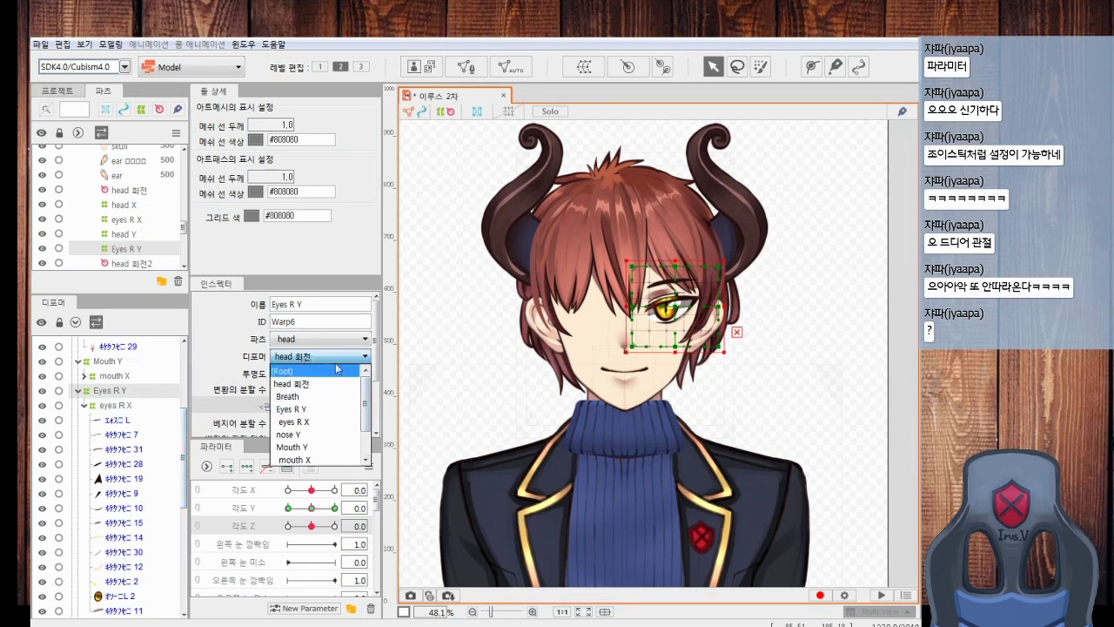
left_click_drag(366, 412, 367, 451)
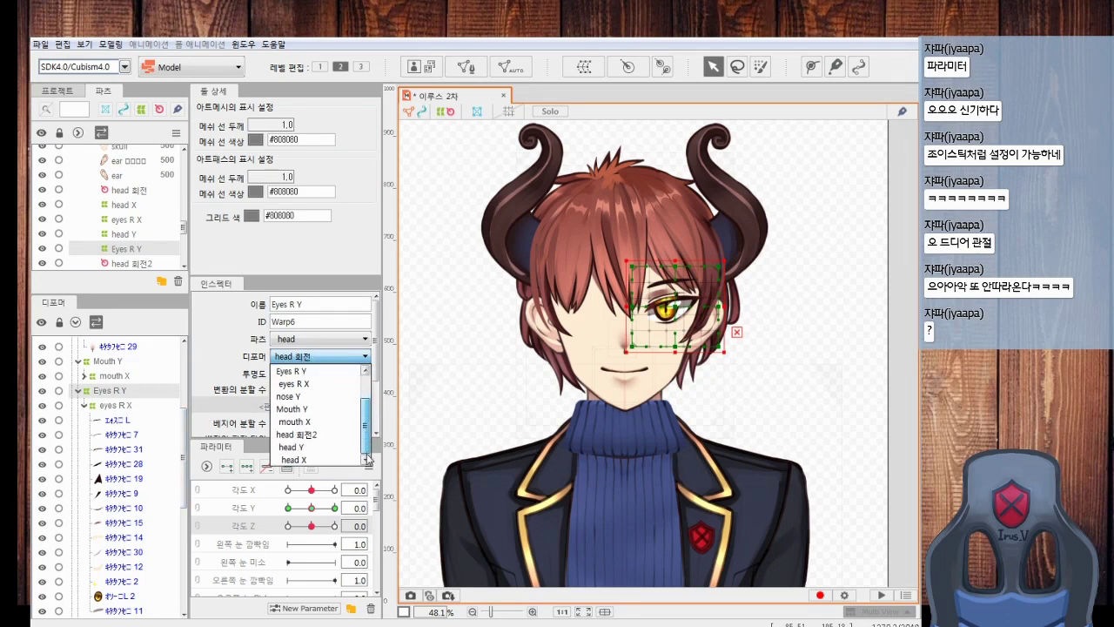
left_click(314, 441)
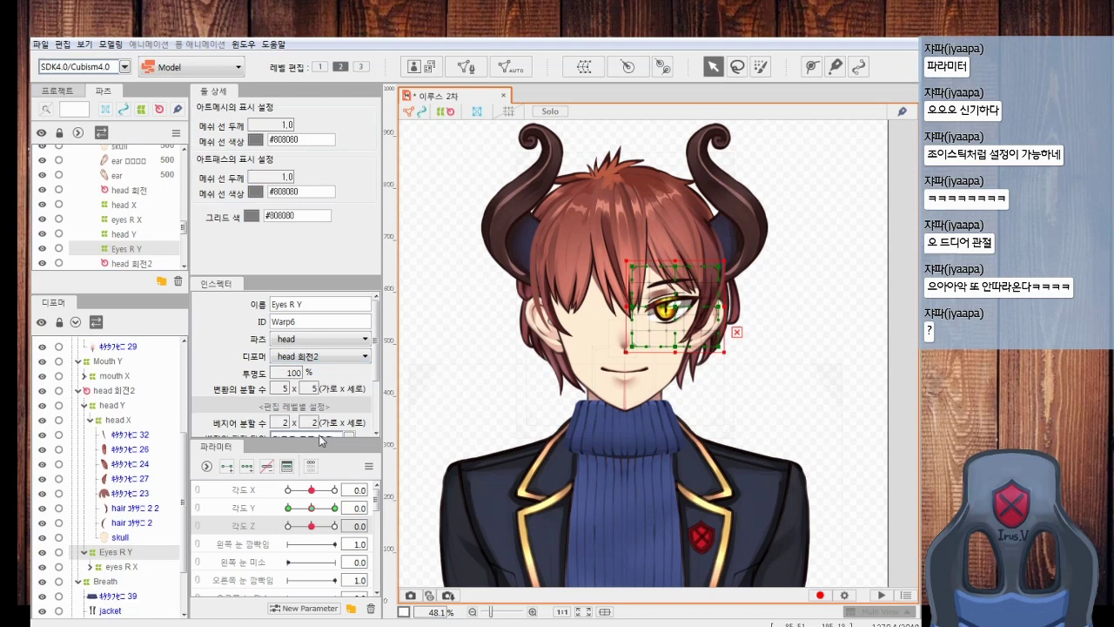
Check the eye's movement along 각도 X and with the head tilted at 각도 Z -30.0, ending at 각도 Z 0.0
mouse_move(312, 490)
left_mouse_down()
mouse_move(290, 490)
mouse_move(333, 491)
mouse_move(311, 490)
left_mouse_up()
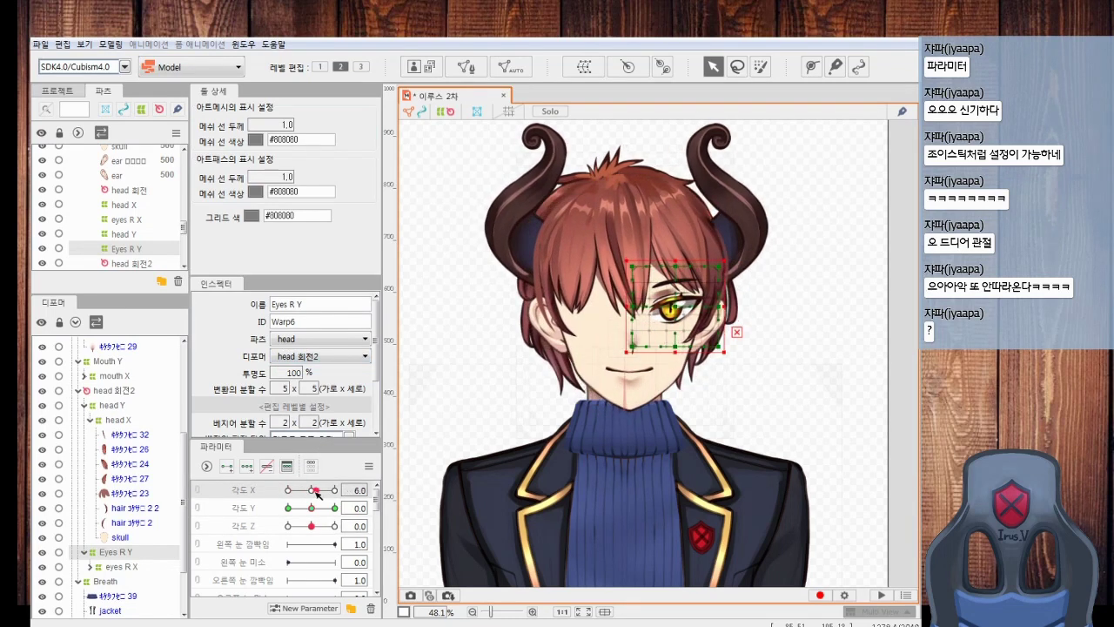
left_click(467, 381)
mouse_move(312, 491)
left_mouse_down()
mouse_move(283, 493)
mouse_move(332, 502)
mouse_move(309, 500)
left_mouse_up()
left_click_drag(312, 528, 284, 533)
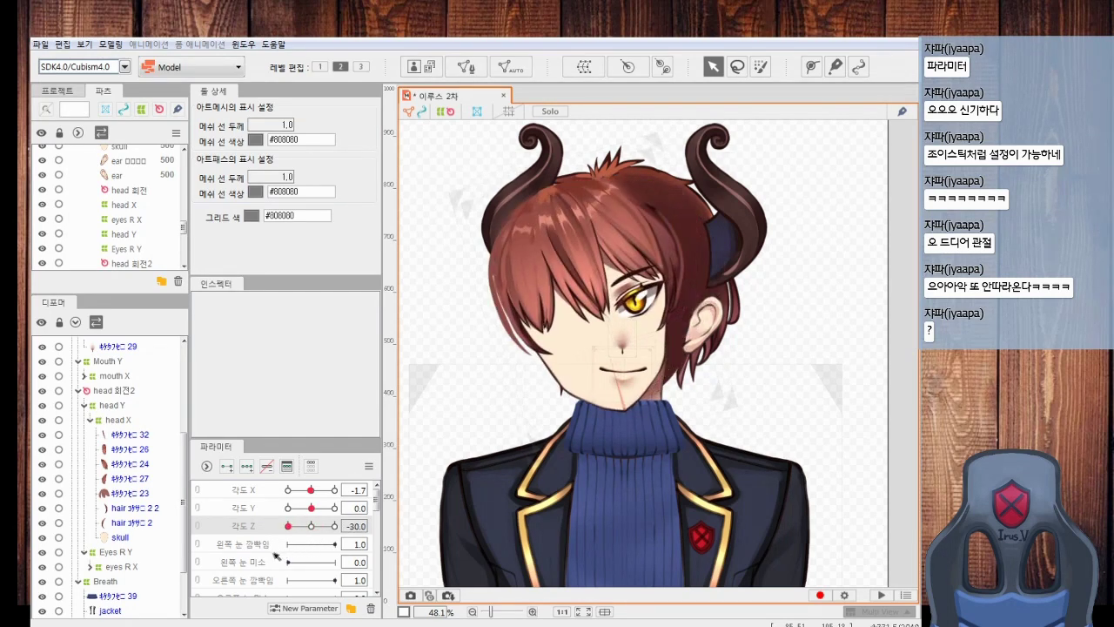
left_click(312, 527)
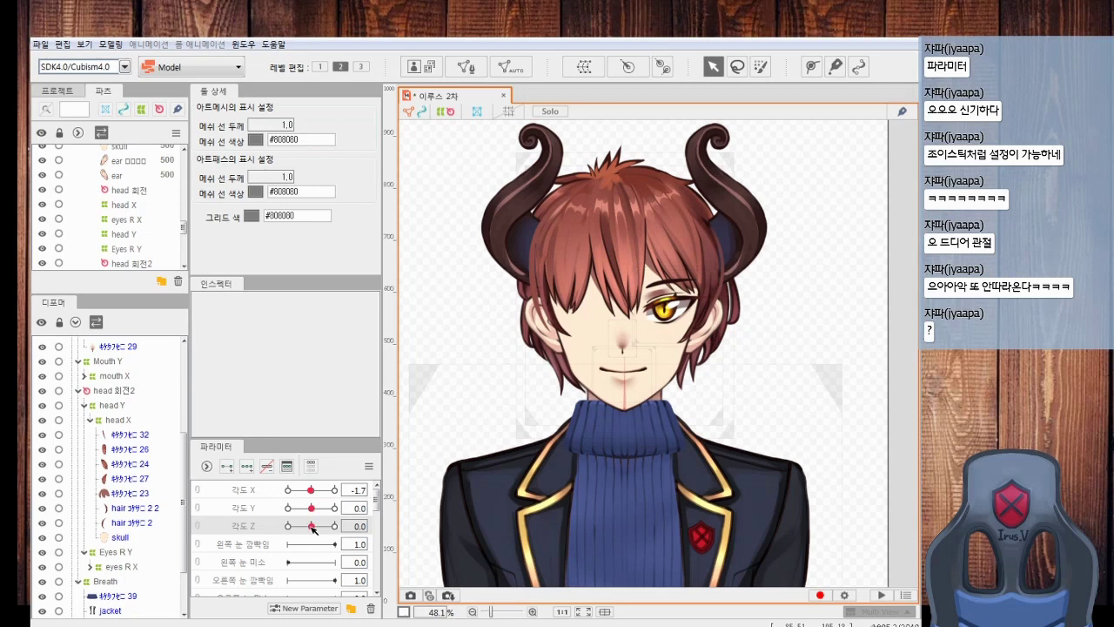
Set the parent deformer of nose Y to head 회전2 and test the head tilt along 각도 Z
left_click(609, 315)
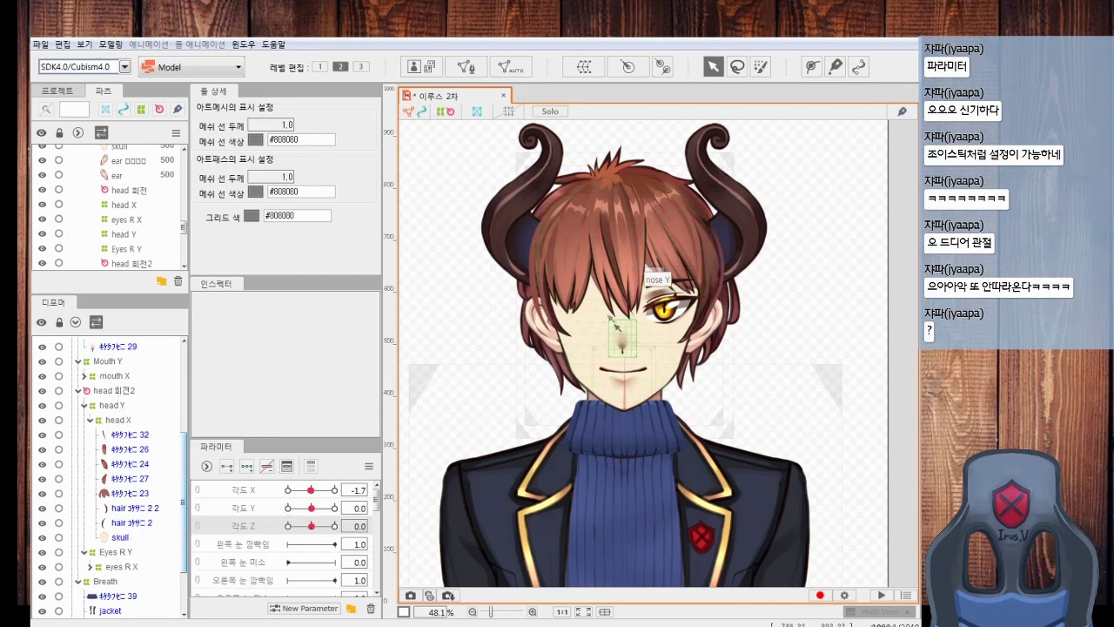
left_click(621, 340)
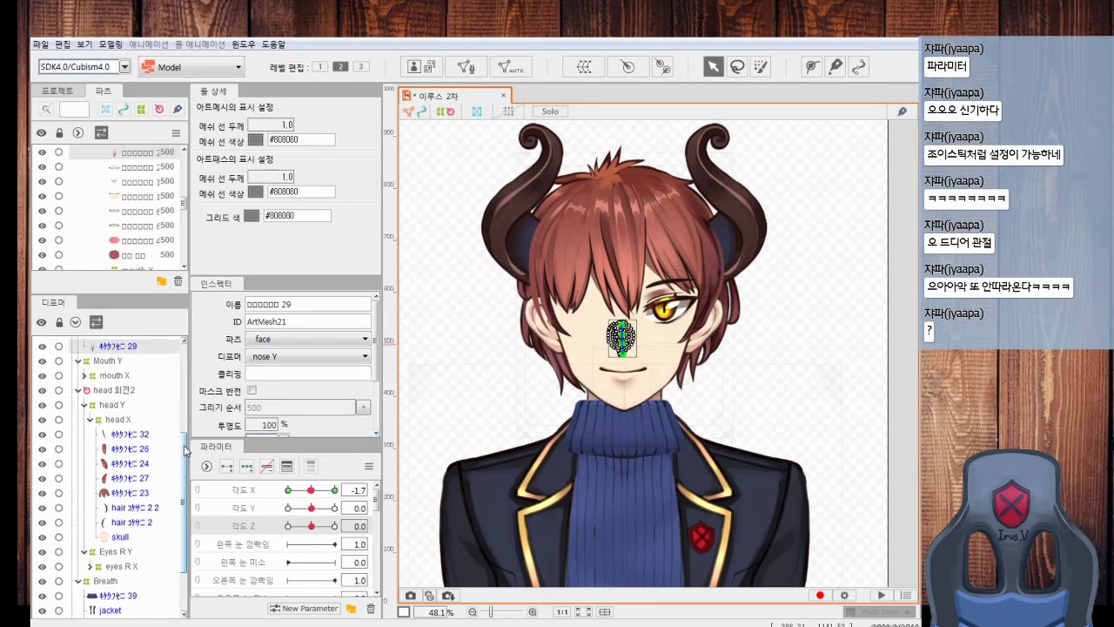
scroll(186, 450, "up", 1)
left_click(105, 363)
left_click(338, 356)
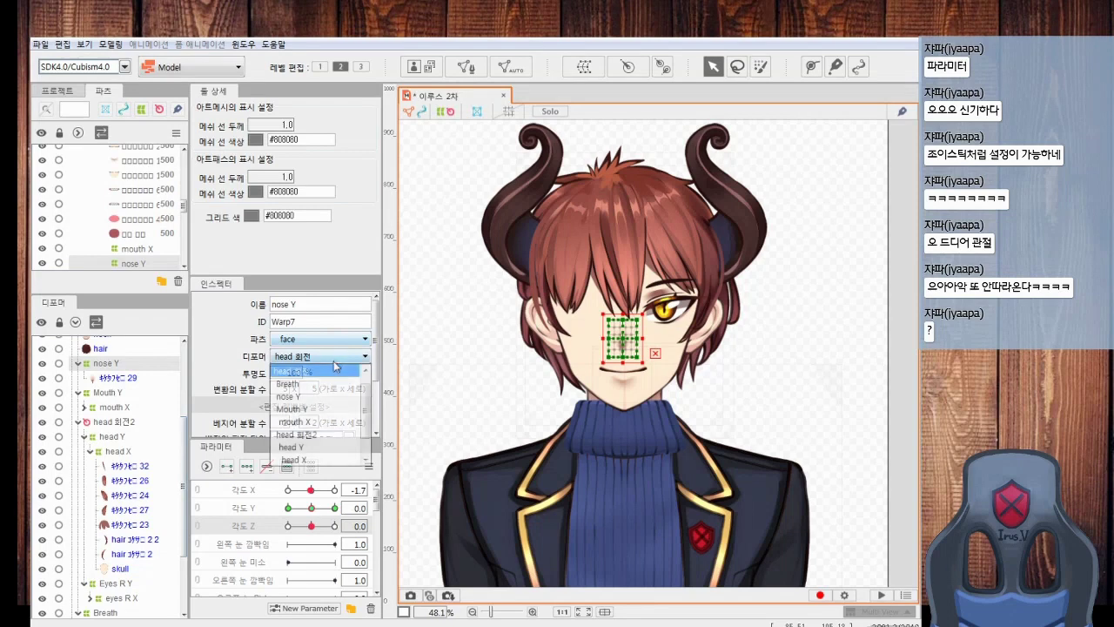
left_click(341, 434)
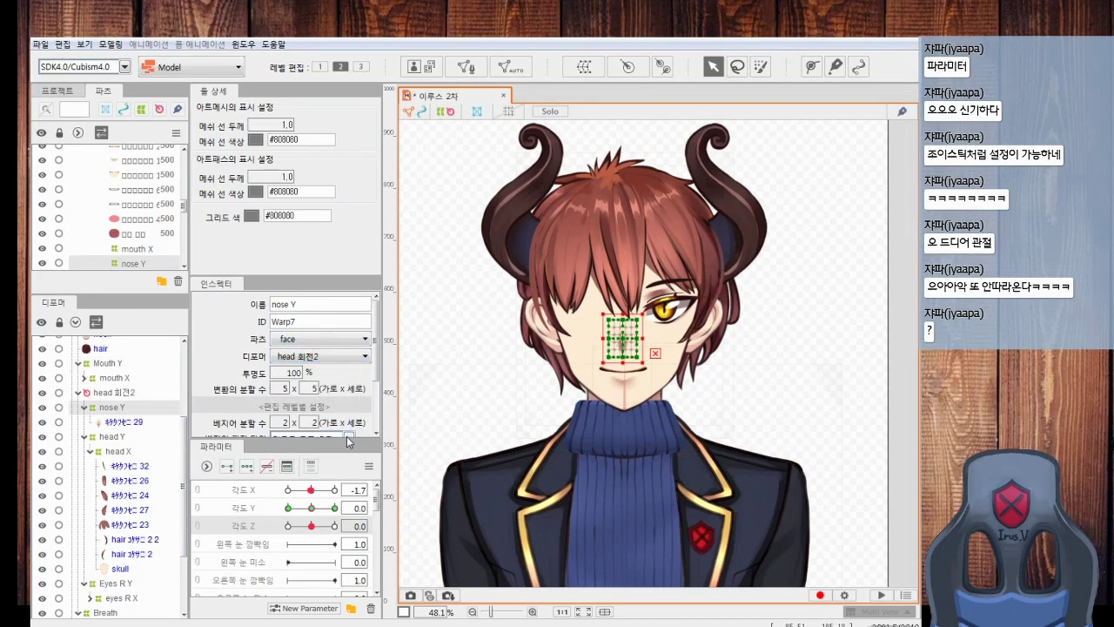
left_click(477, 368)
mouse_move(311, 525)
left_mouse_down()
mouse_move(289, 525)
mouse_move(309, 529)
left_mouse_up()
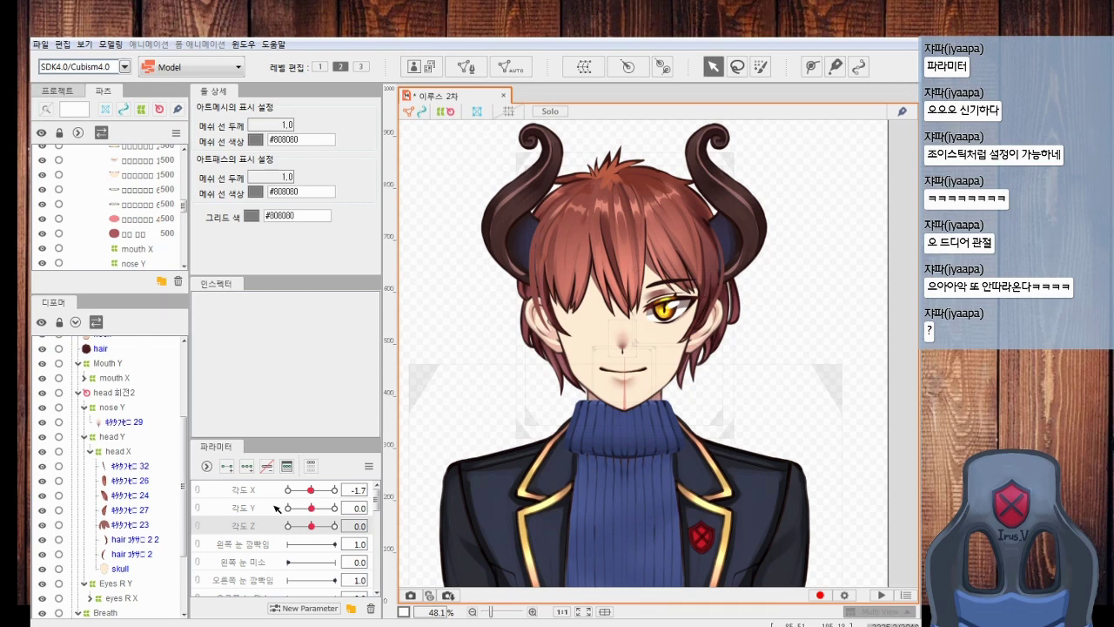
Set the parent deformer of Mouth Y to head 회전2
left_click(113, 359)
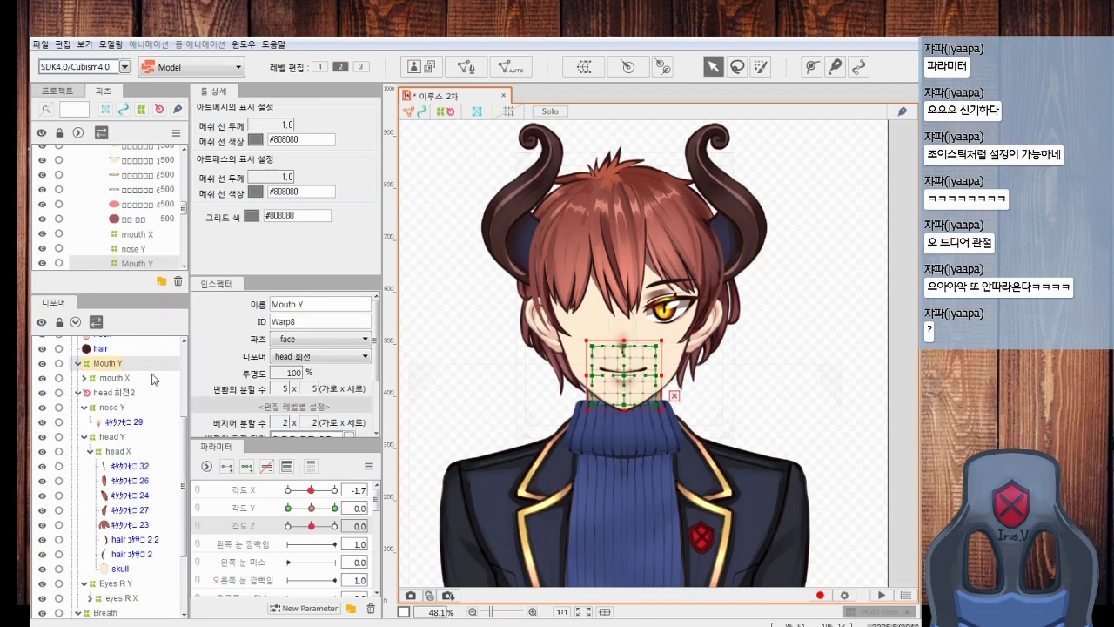
left_click(315, 356)
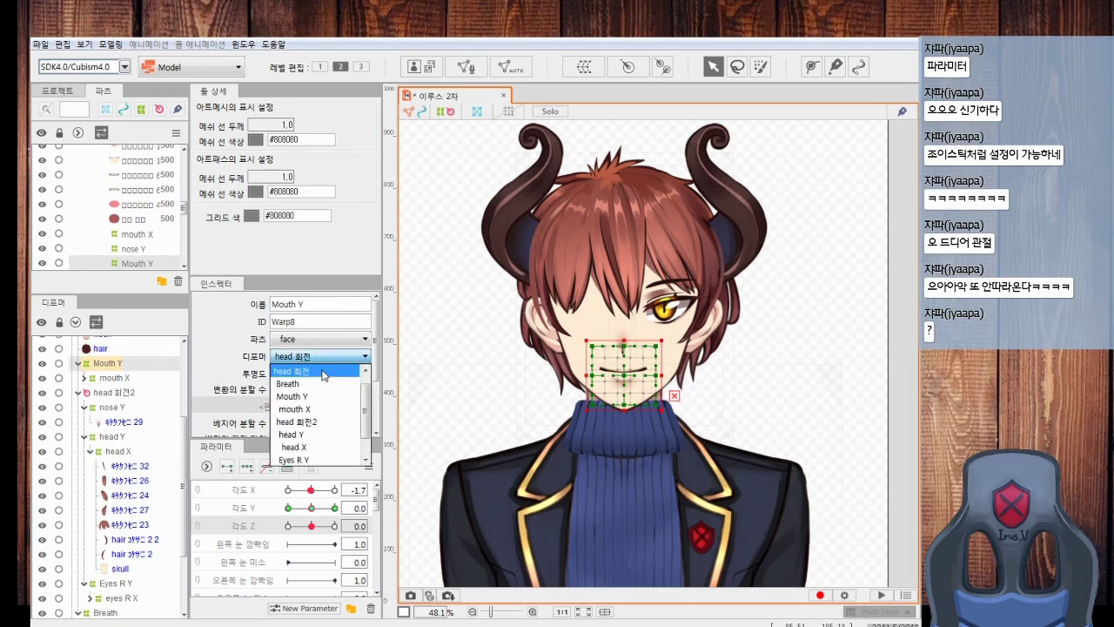
left_click(325, 374)
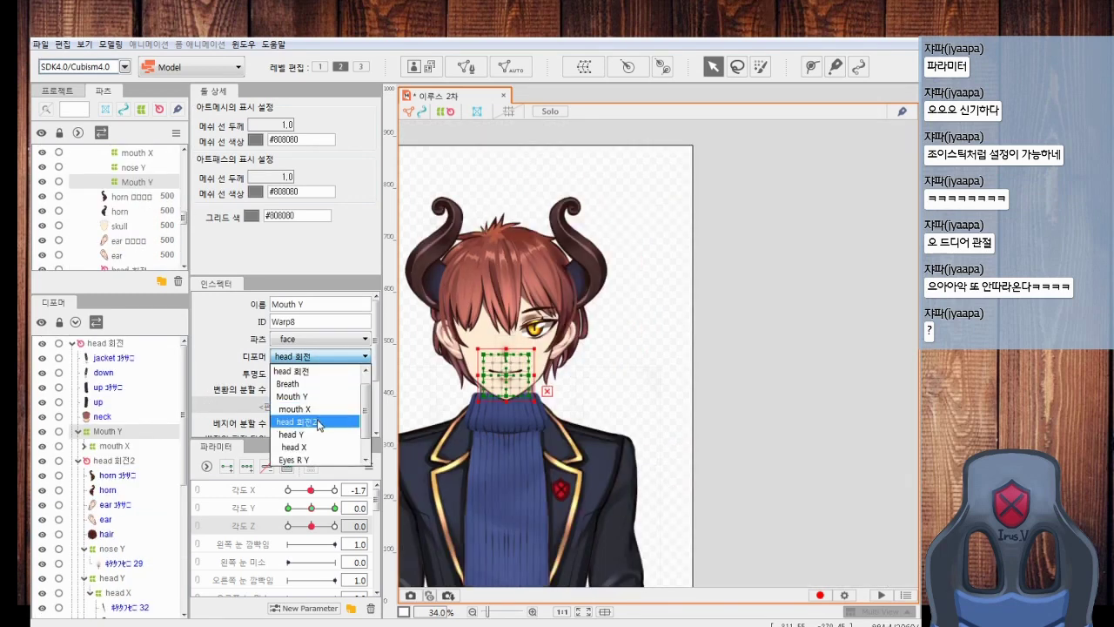
left_click(318, 422)
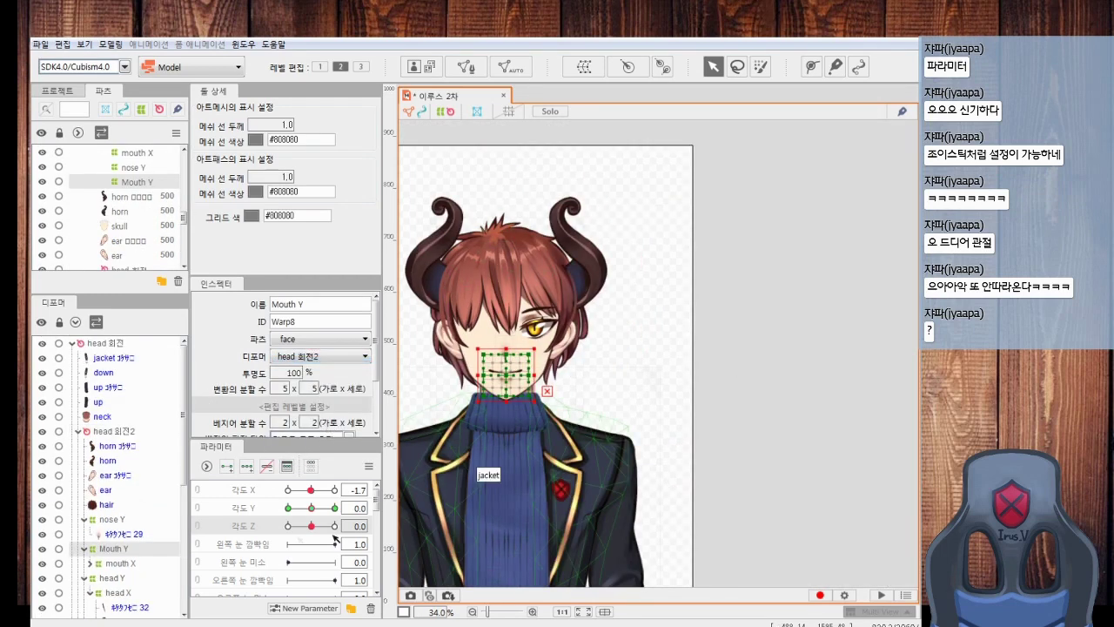
left_click(792, 344)
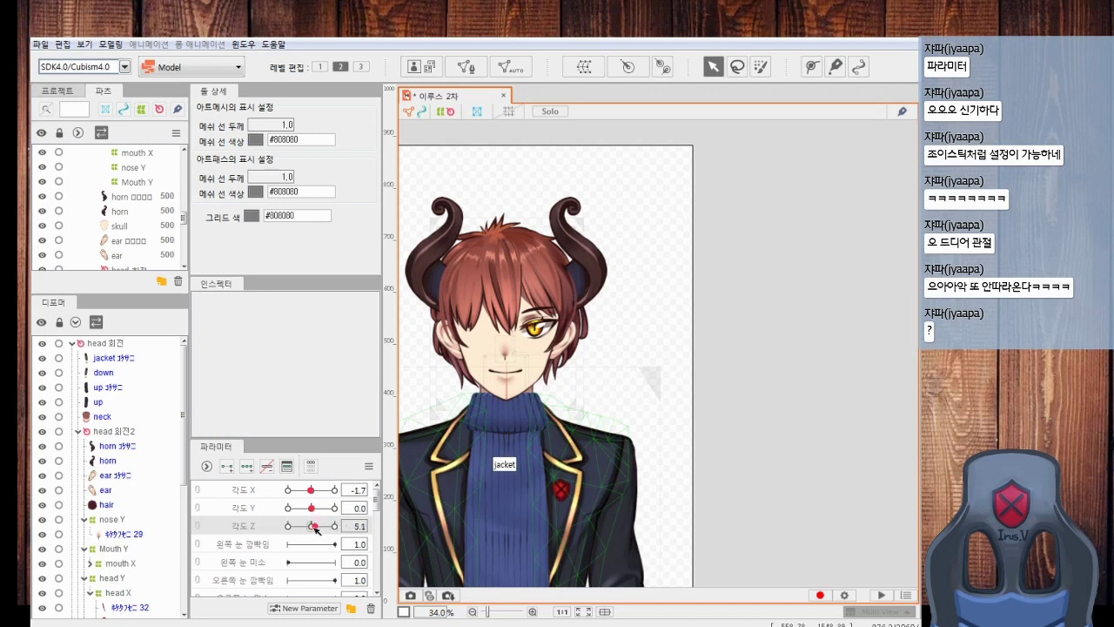
Check the whole face with the head tilted at 각도 Z -30.0 by moving 각도 Y and 각도 X, ending with both centred
left_click_drag(311, 526, 283, 533)
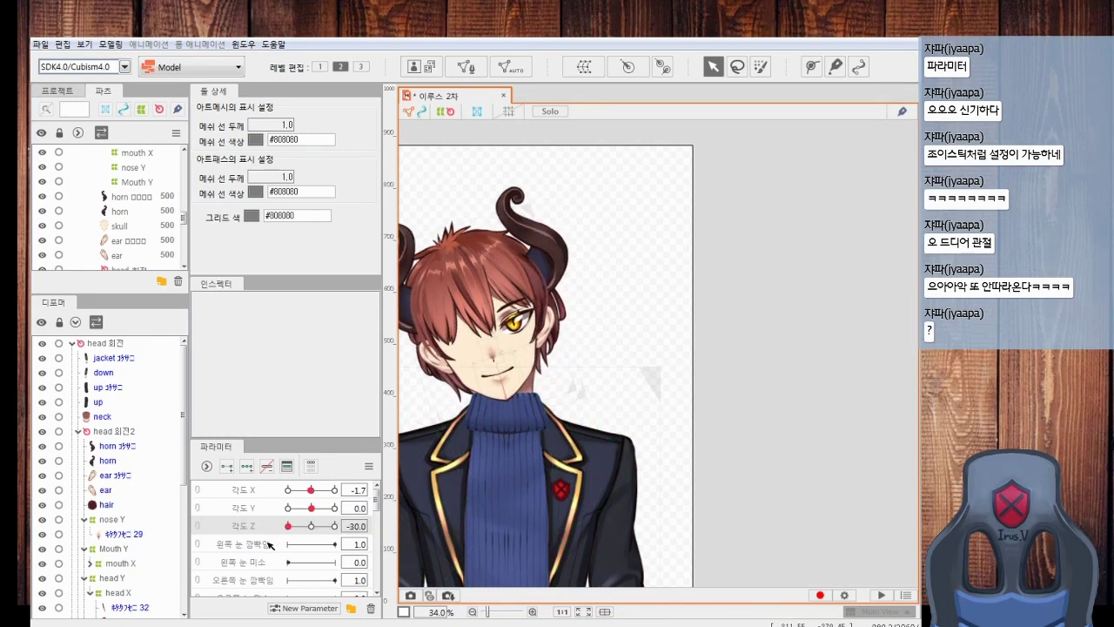
left_click_drag(642, 337, 763, 316)
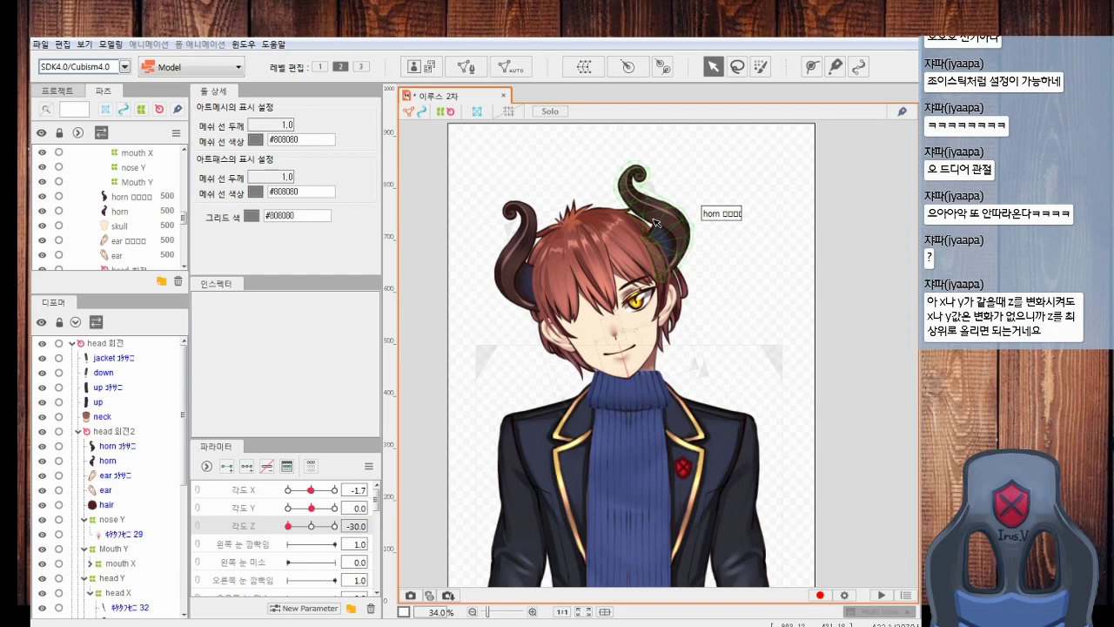
left_click_drag(311, 507, 344, 510)
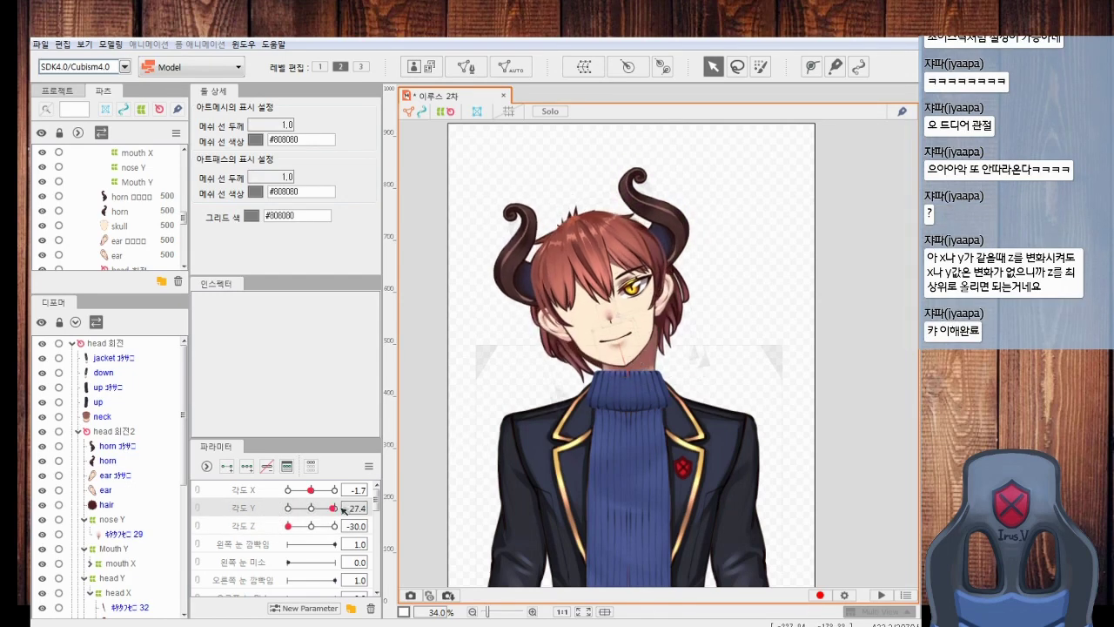
left_click(288, 508)
left_click_drag(289, 508, 372, 487)
left_click(311, 489)
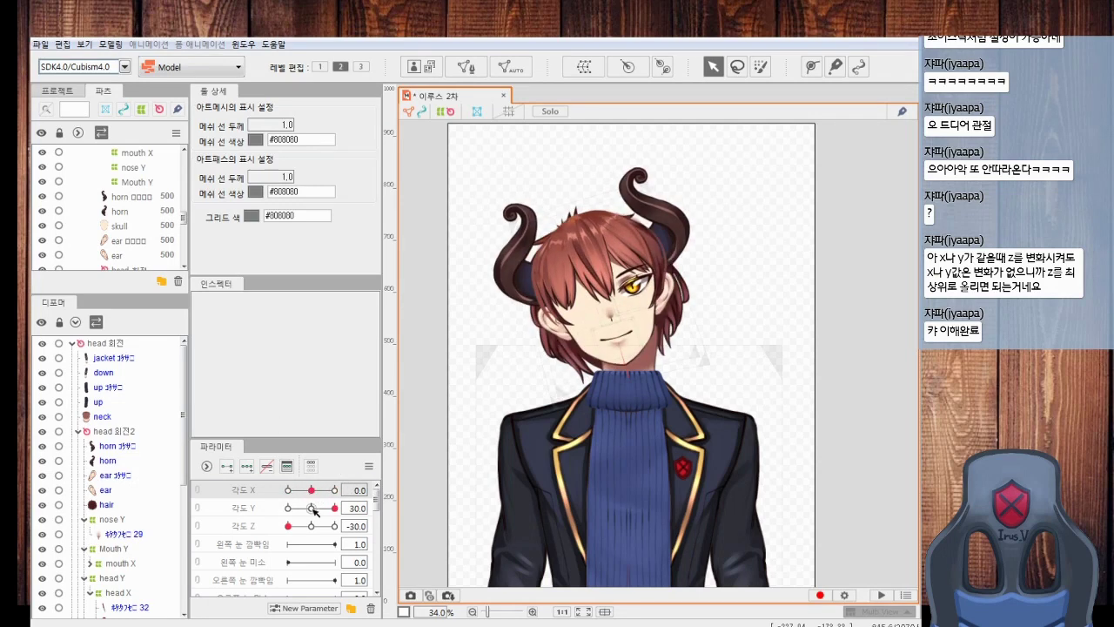
left_click(312, 508)
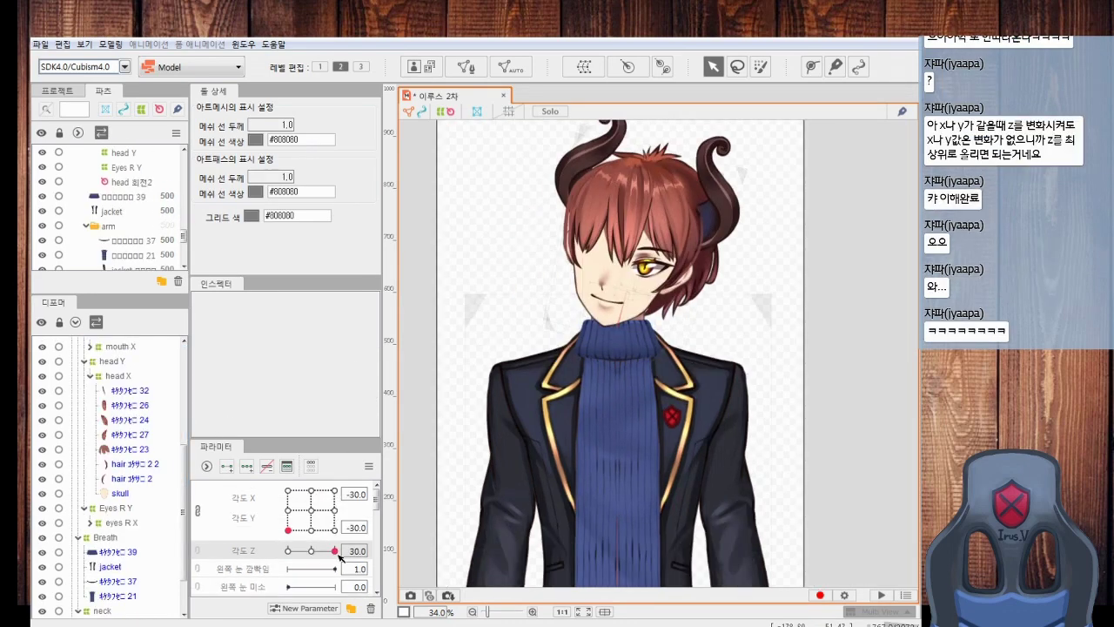
Check the head's combined turn and tilt using 각도 X, 각도 Y and 각도 Z, ending with 각도 Y and 각도 Z at 0.0
left_click_drag(340, 558, 304, 567)
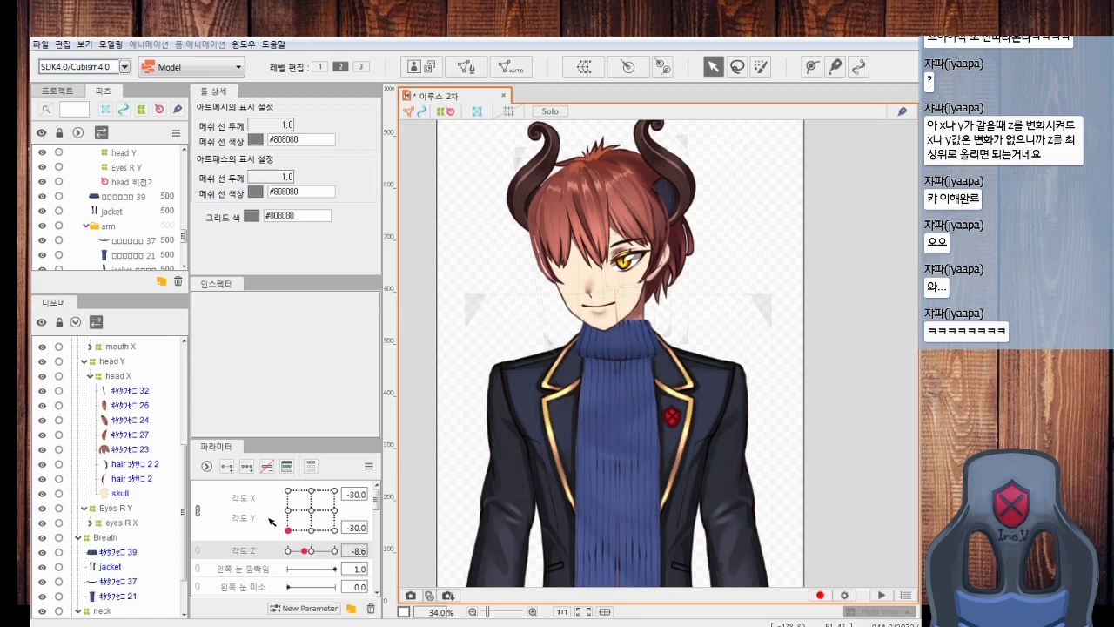
left_click_drag(336, 531, 252, 534)
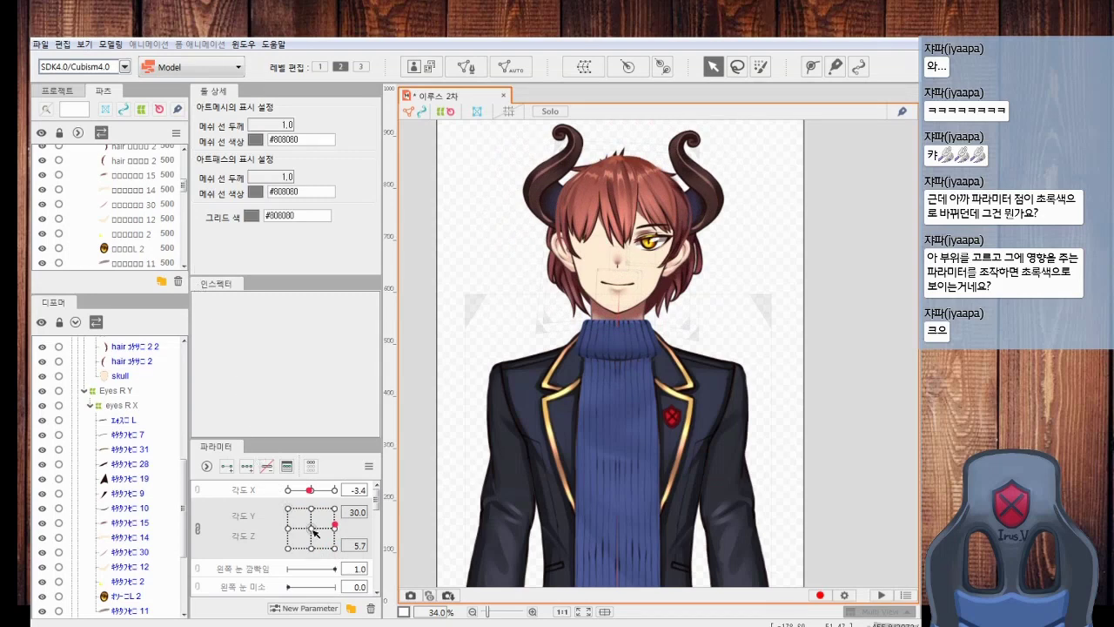
left_click(311, 529)
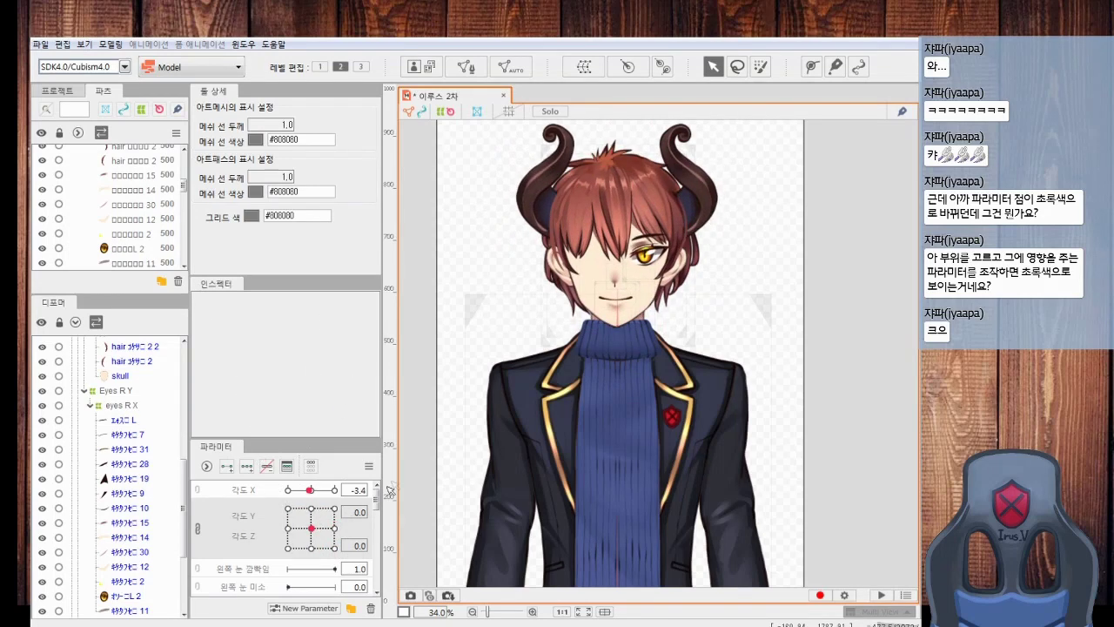